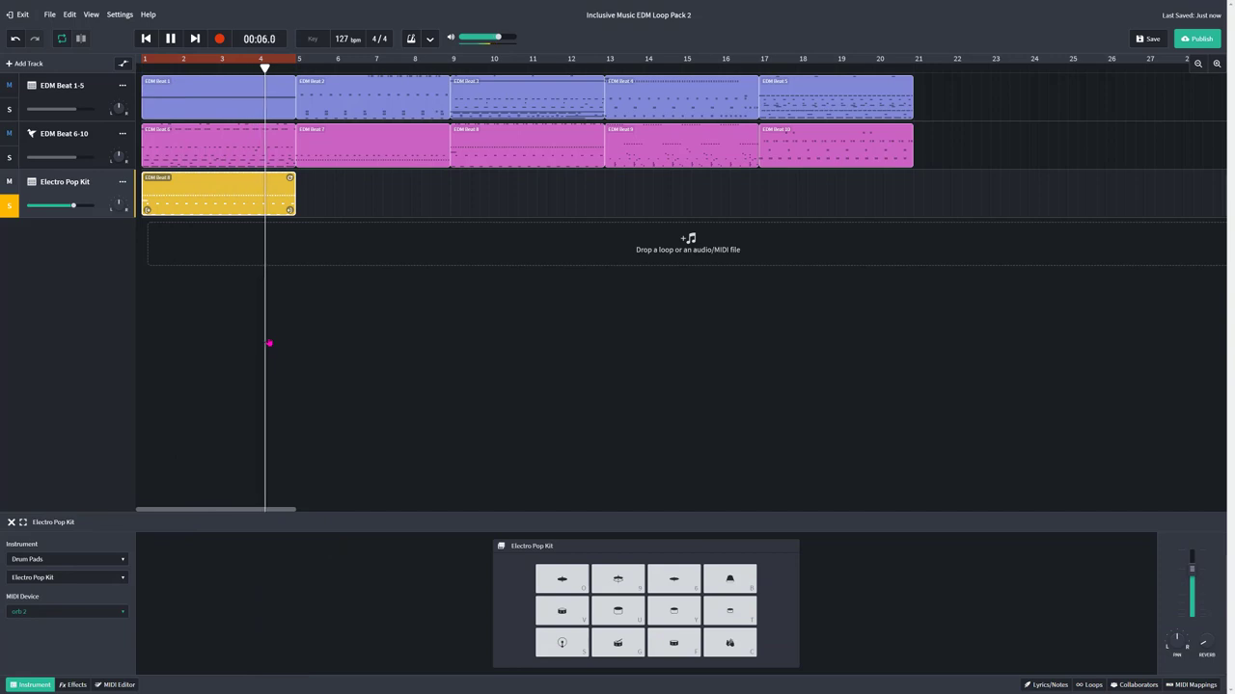
# Stop playback, open the yellow Electro Pop Kit loop in the MIDI editor, and play it back there
pyautogui.press('space')
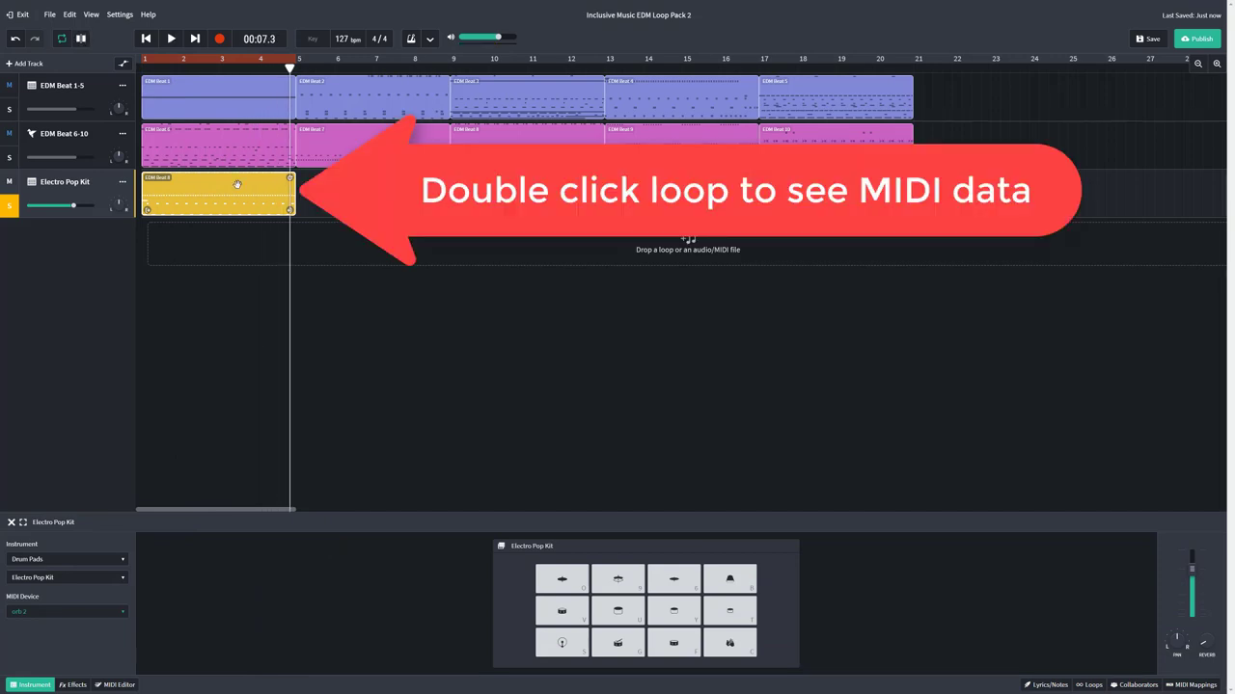
pyautogui.doubleClick(237, 184)
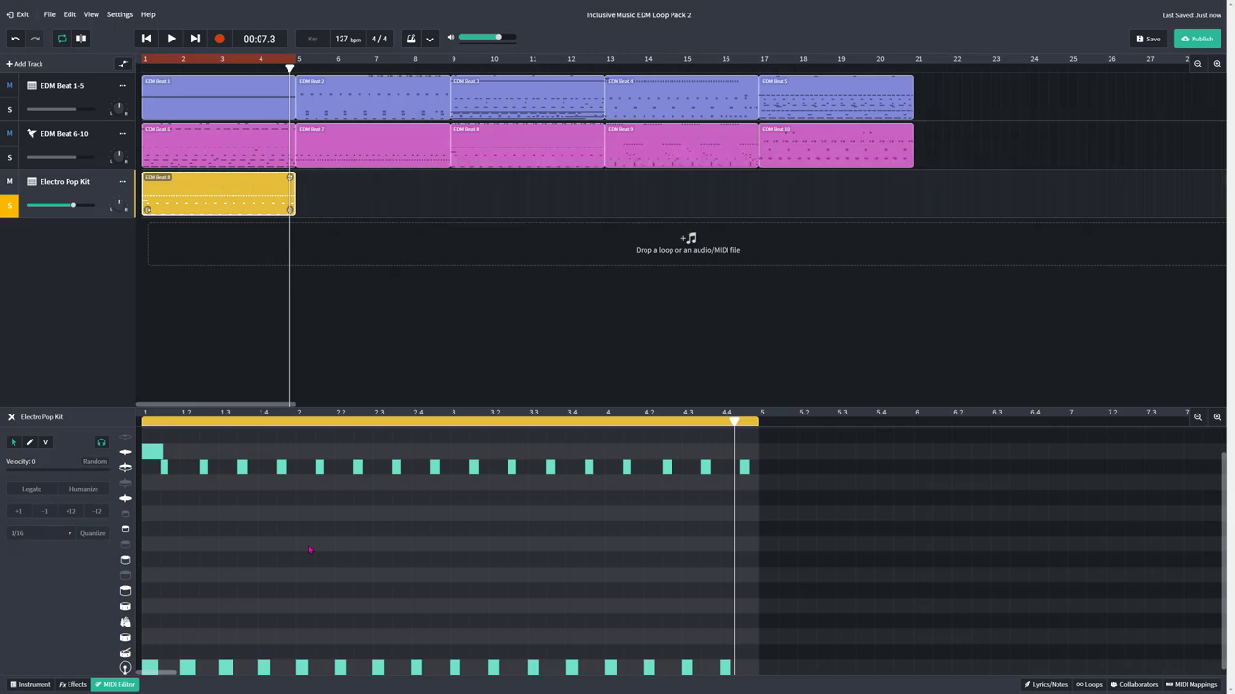
pyautogui.press('space')
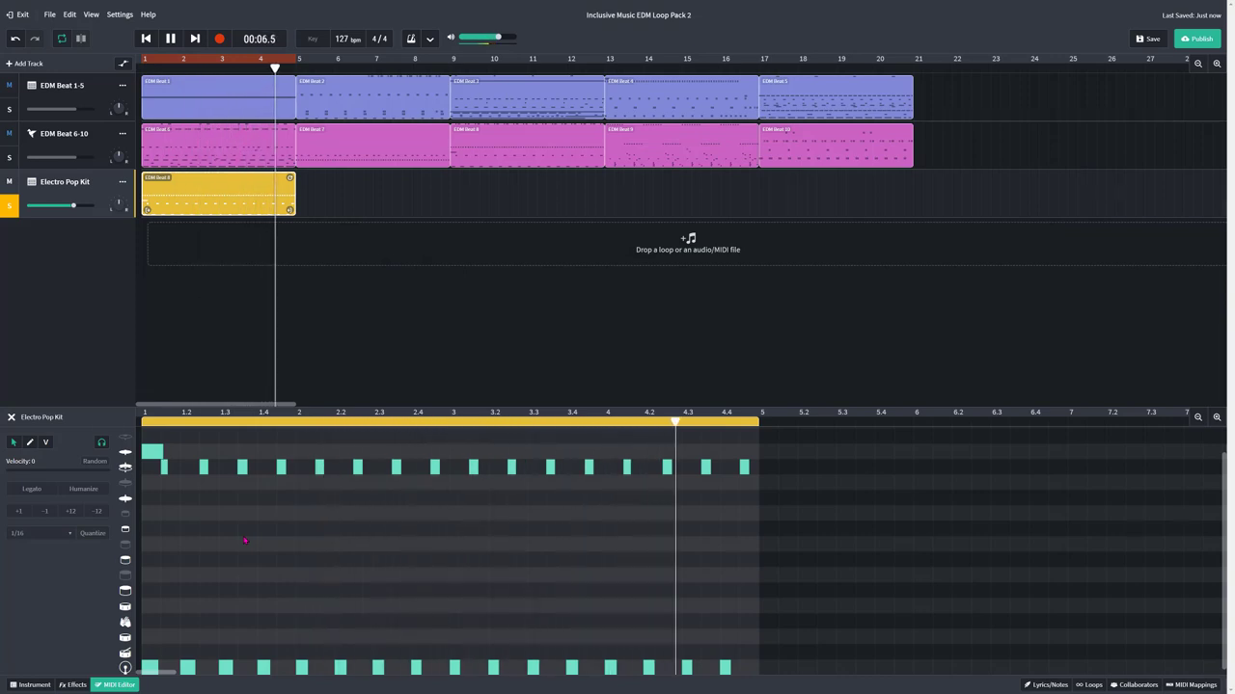
pyautogui.press('space')
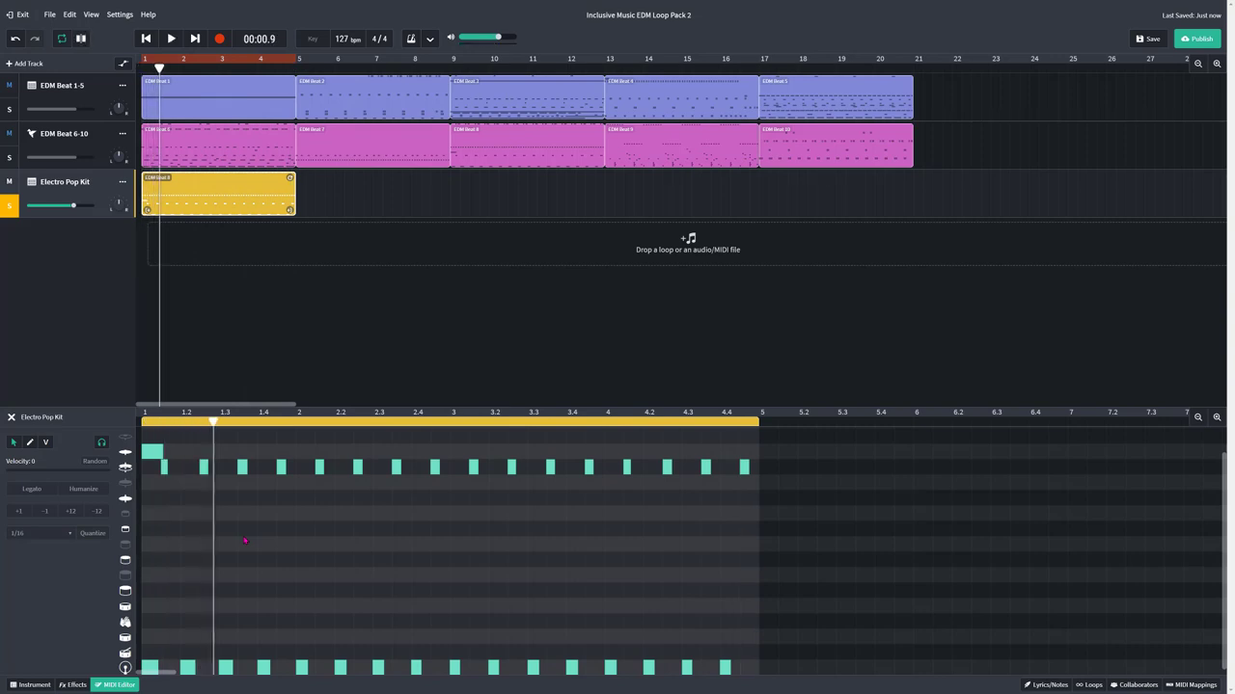
# Audition the kick drum and the two uppermost cymbal sounds used in the Electro Pop Kit loop's notes
pyautogui.click(126, 668)
pyautogui.click(125, 667)
pyautogui.click(164, 468)
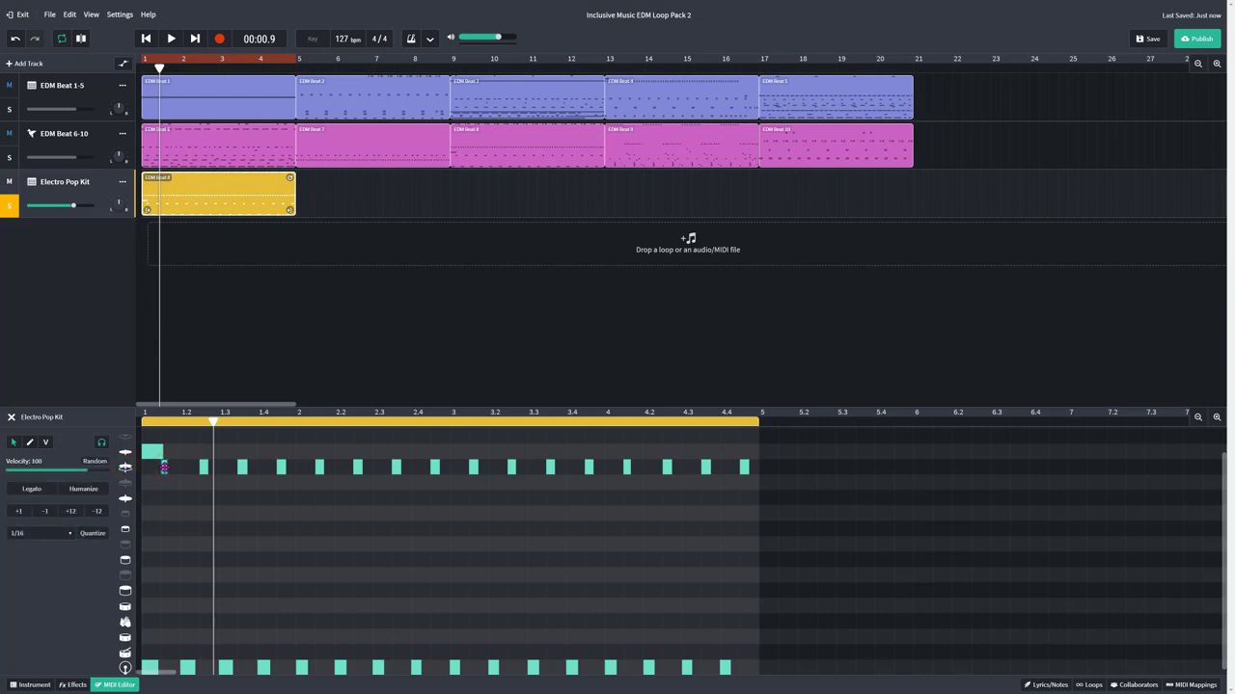
pyautogui.click(126, 453)
pyautogui.click(151, 453)
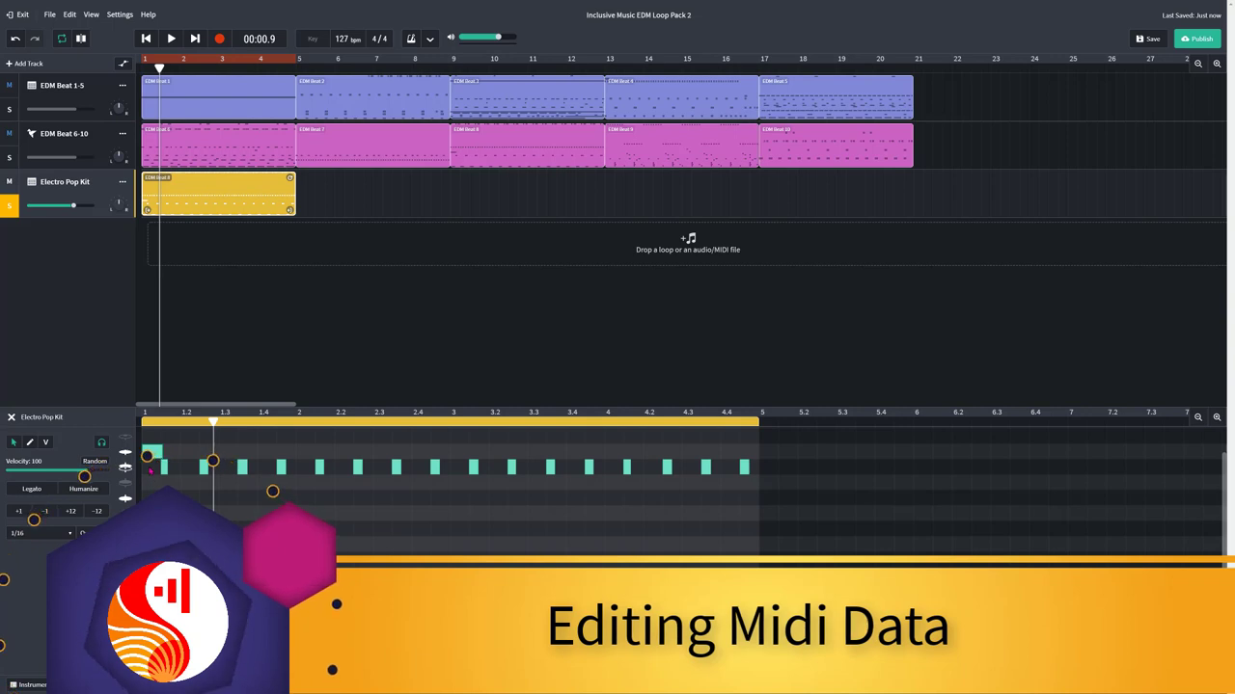
# Move the loop's row of short cymbal notes down two lanes to the lower cymbal sound and play back the loop
pyautogui.click(150, 468)
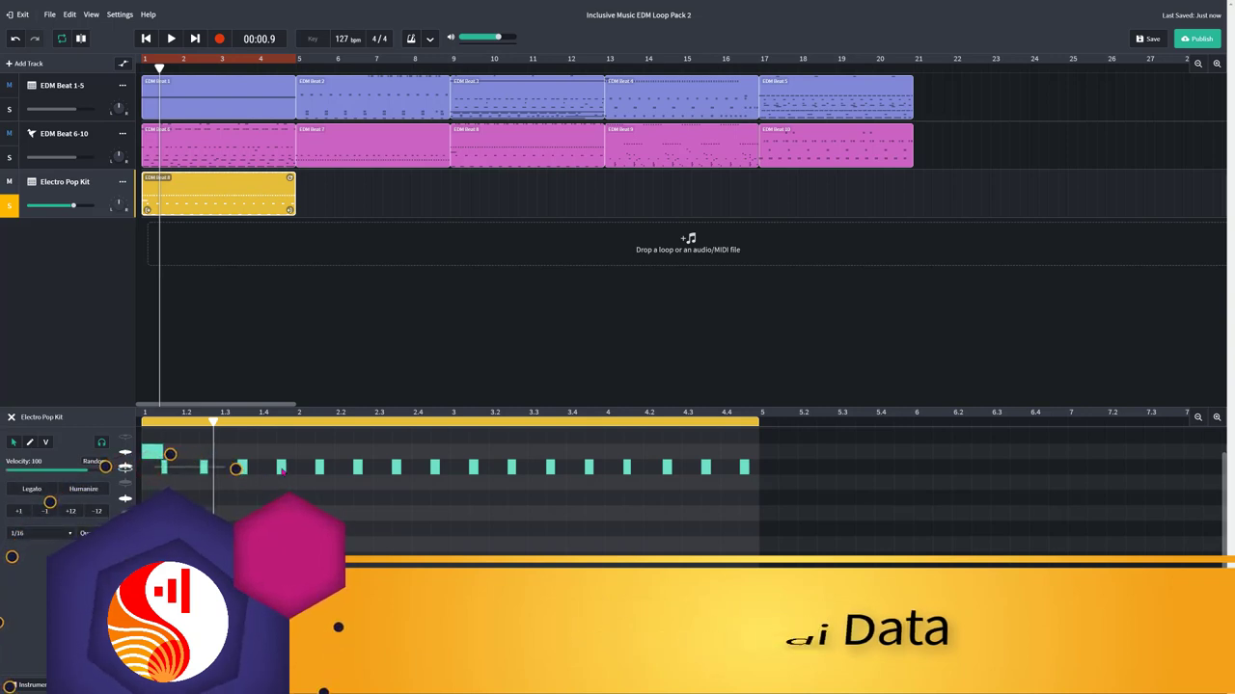
pyautogui.click(424, 470)
pyautogui.moveTo(424, 470); pyautogui.dragTo(731, 472)
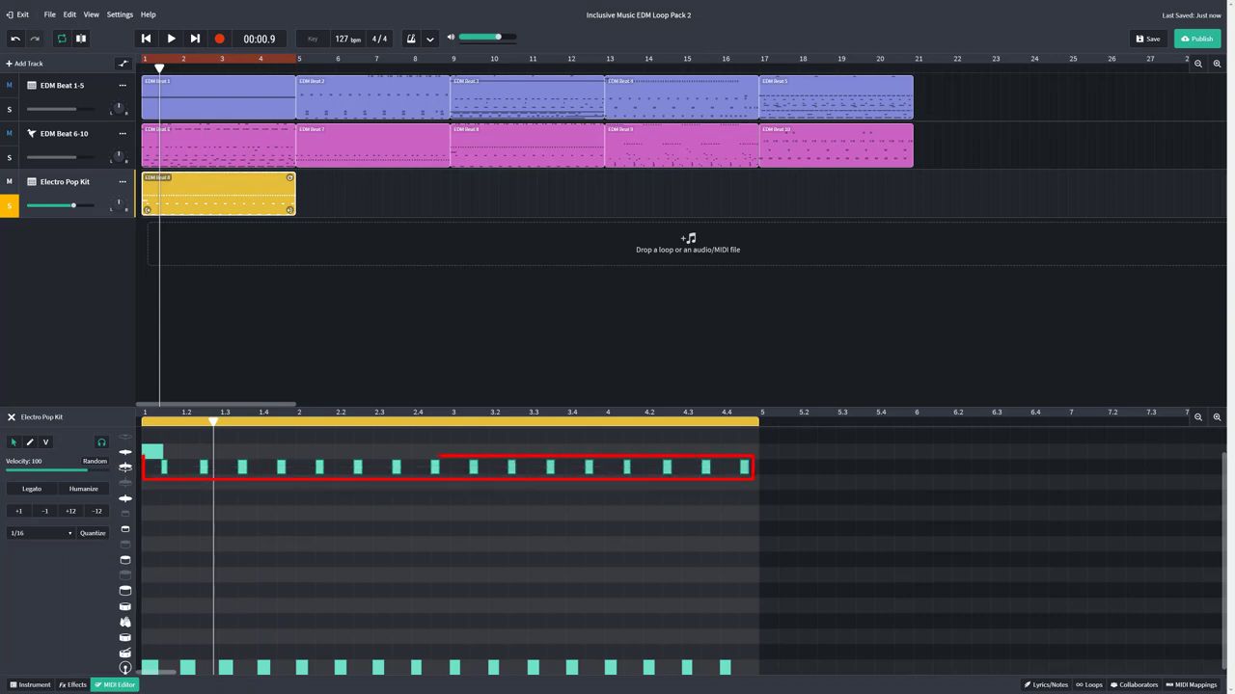
pyautogui.press('space')
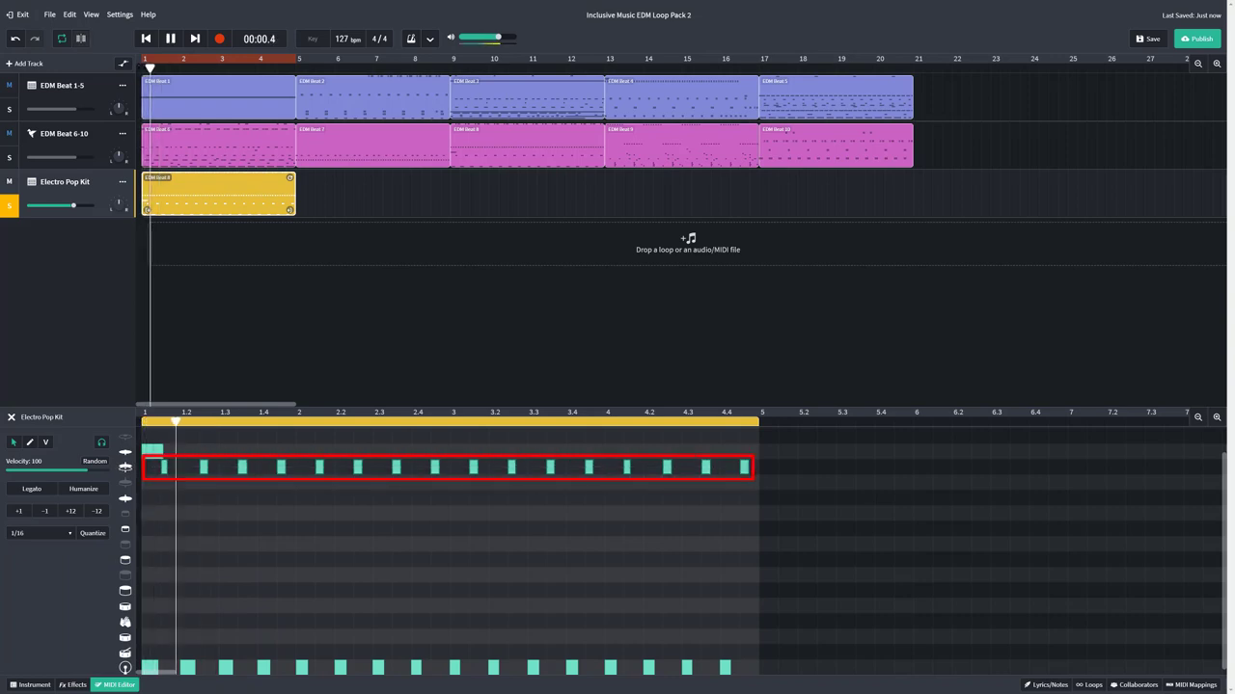
pyautogui.press('pagedown')
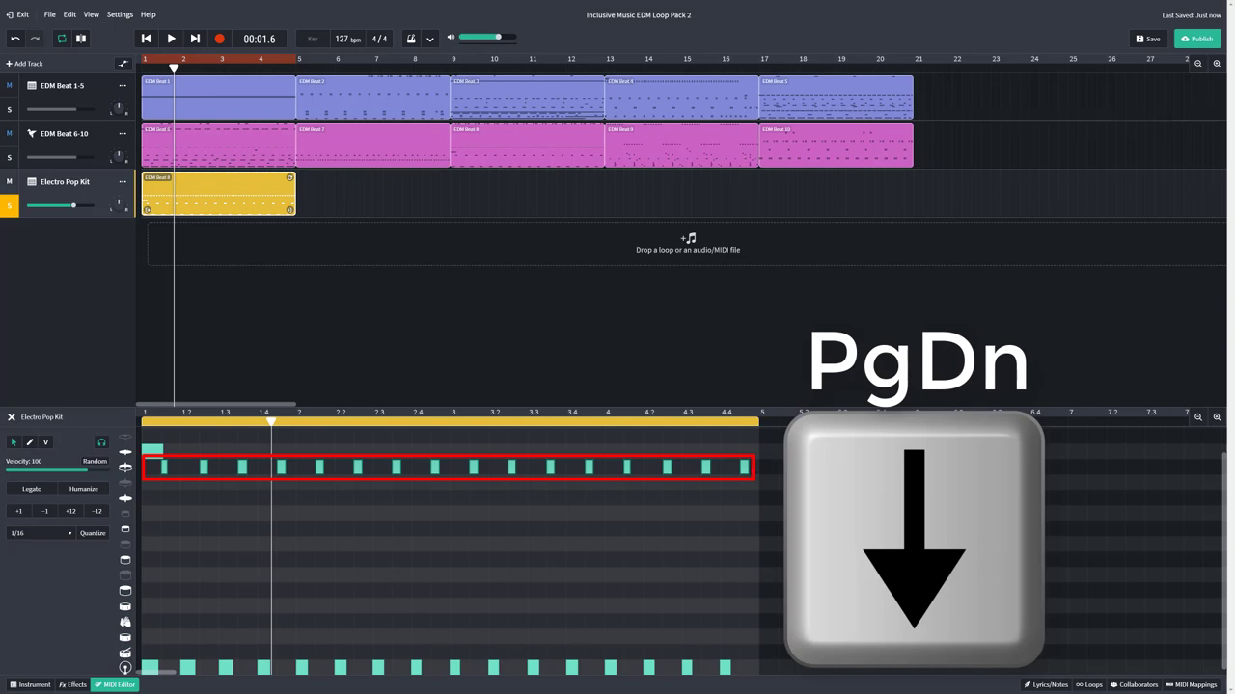
pyautogui.press('pagedown')
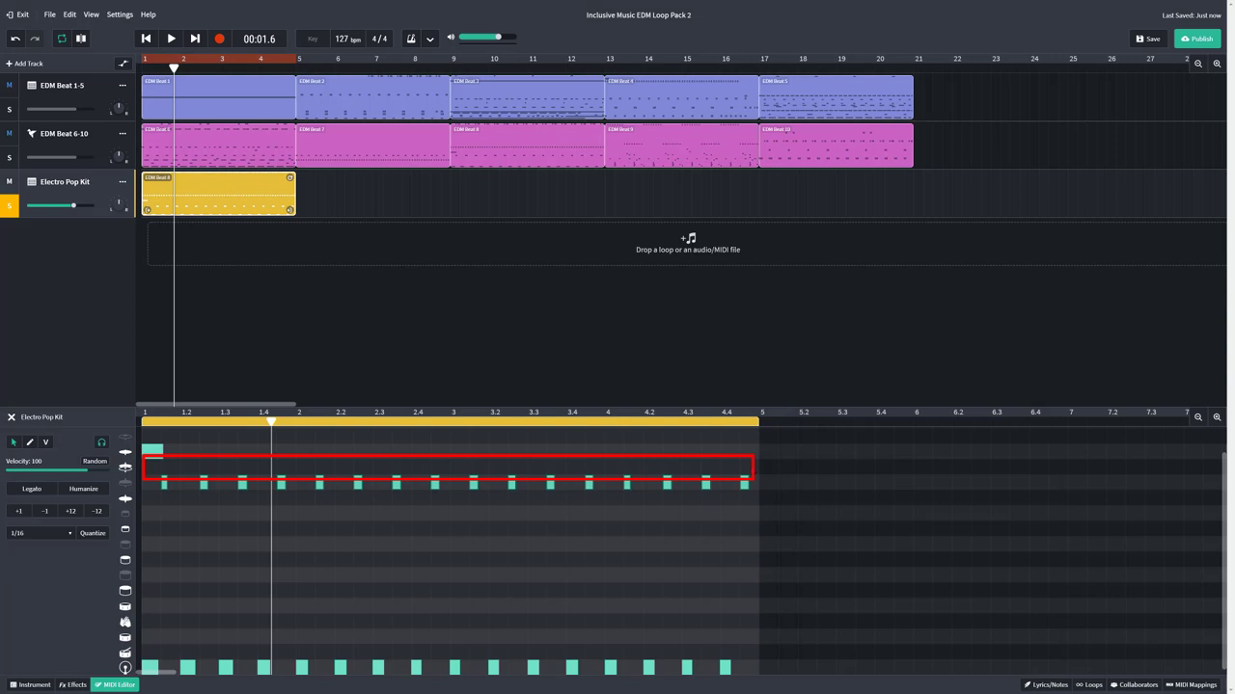
pyautogui.press('pagedown')
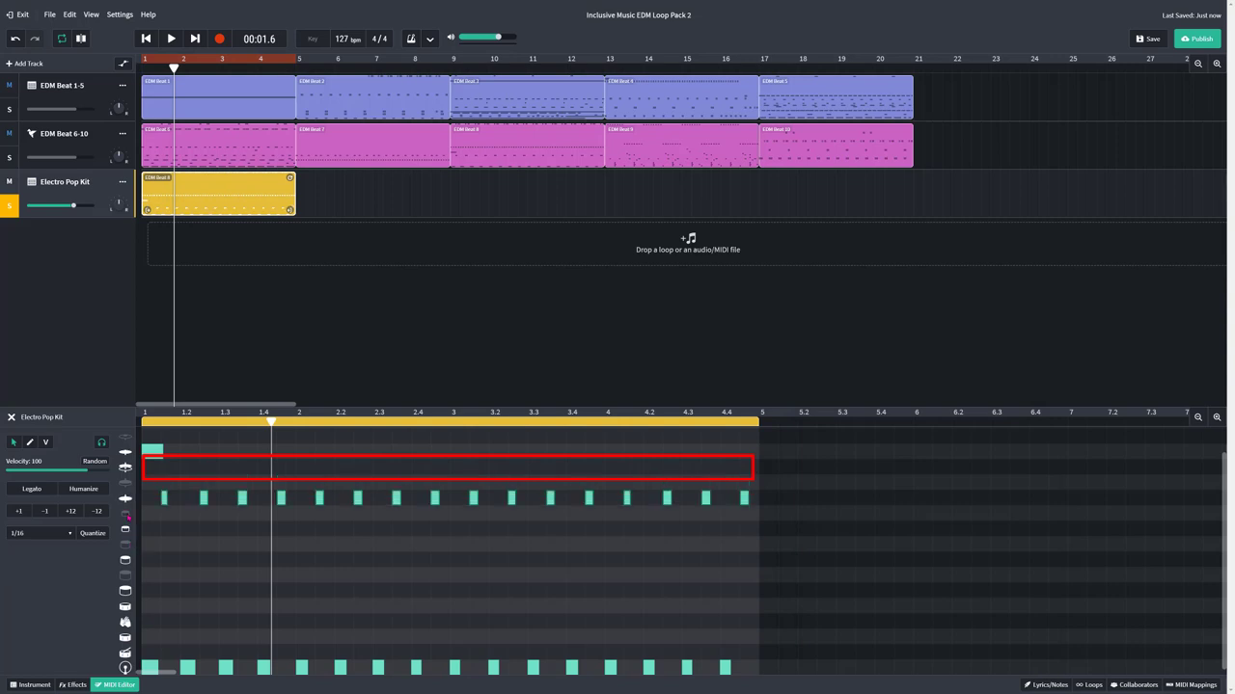
pyautogui.click(125, 499)
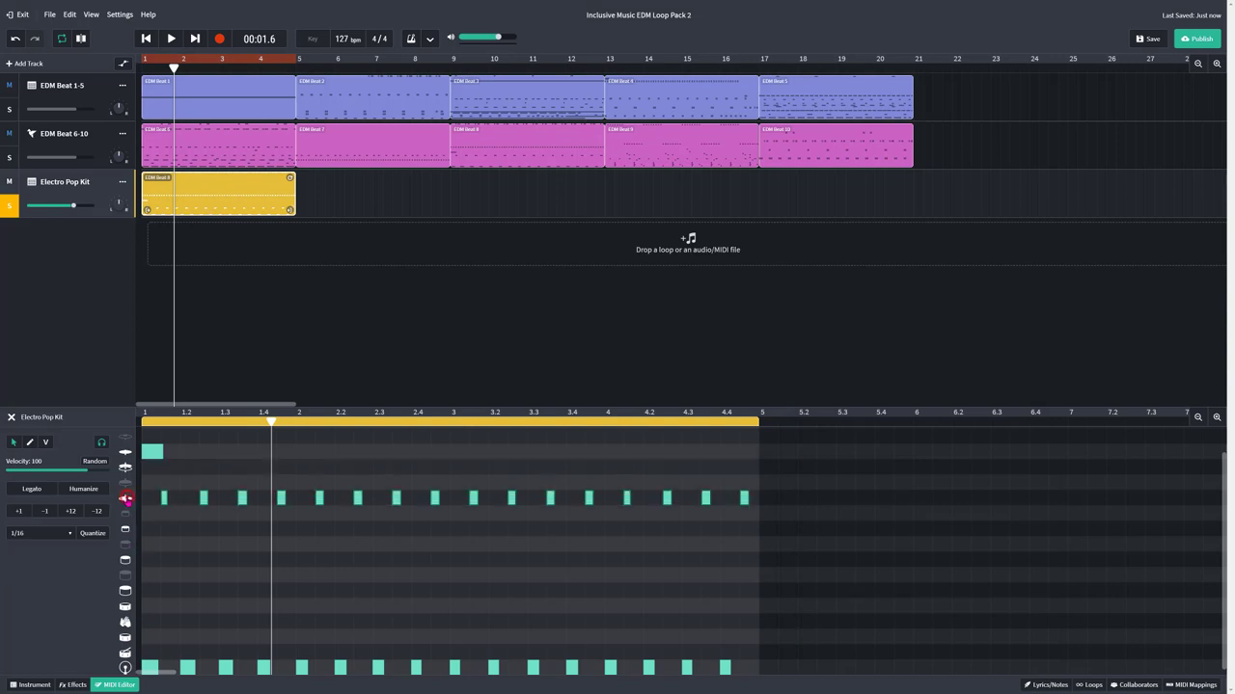
pyautogui.press('space')
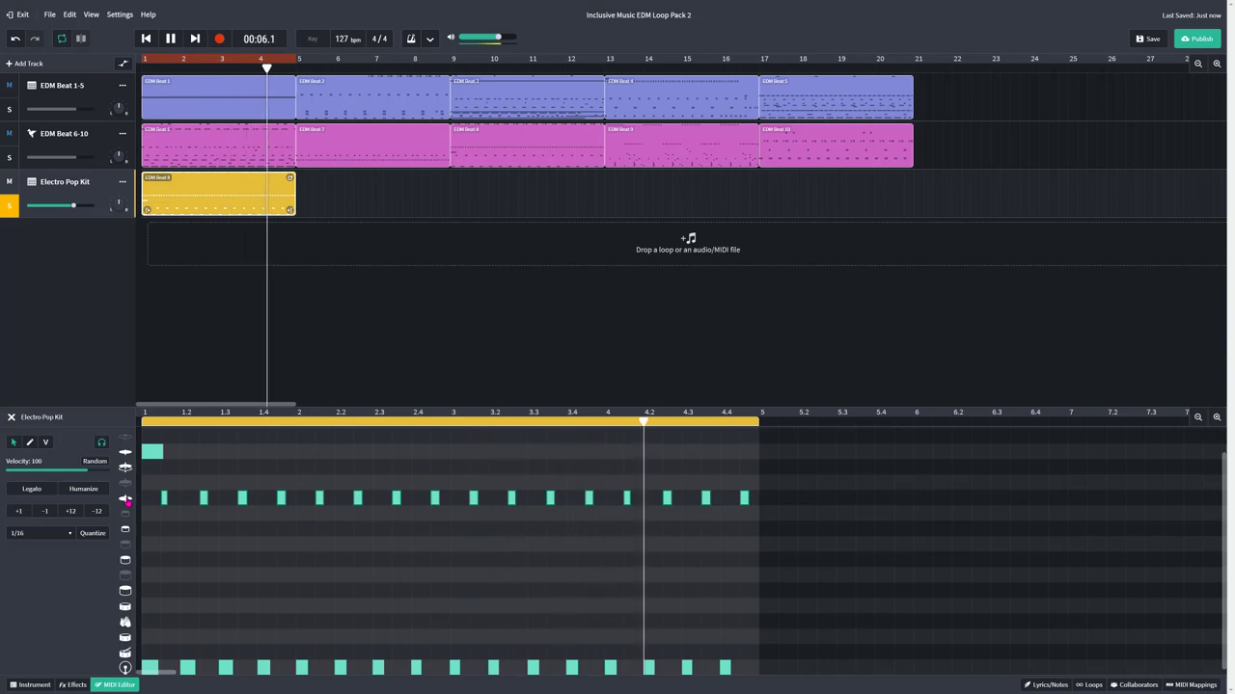
pyautogui.press('space')
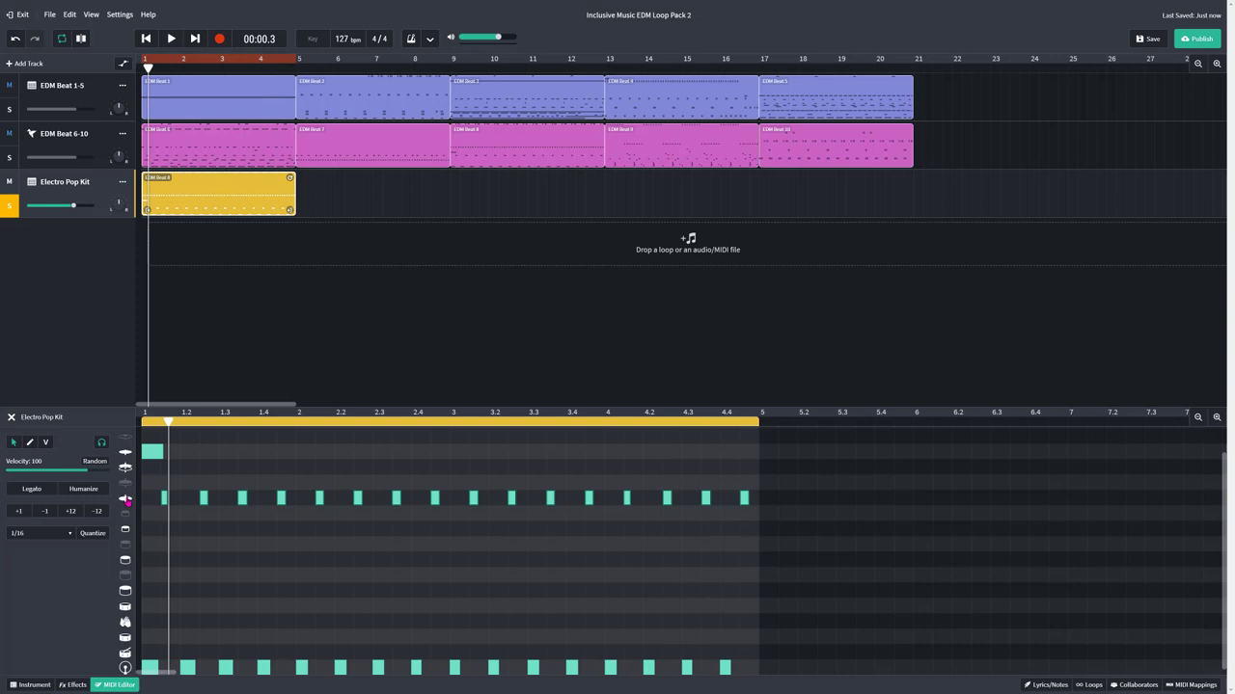
# Copy the Electro Pop Kit loop and paste it on the same track at bar 5
pyautogui.rightClick(226, 188)
pyautogui.click(242, 220)
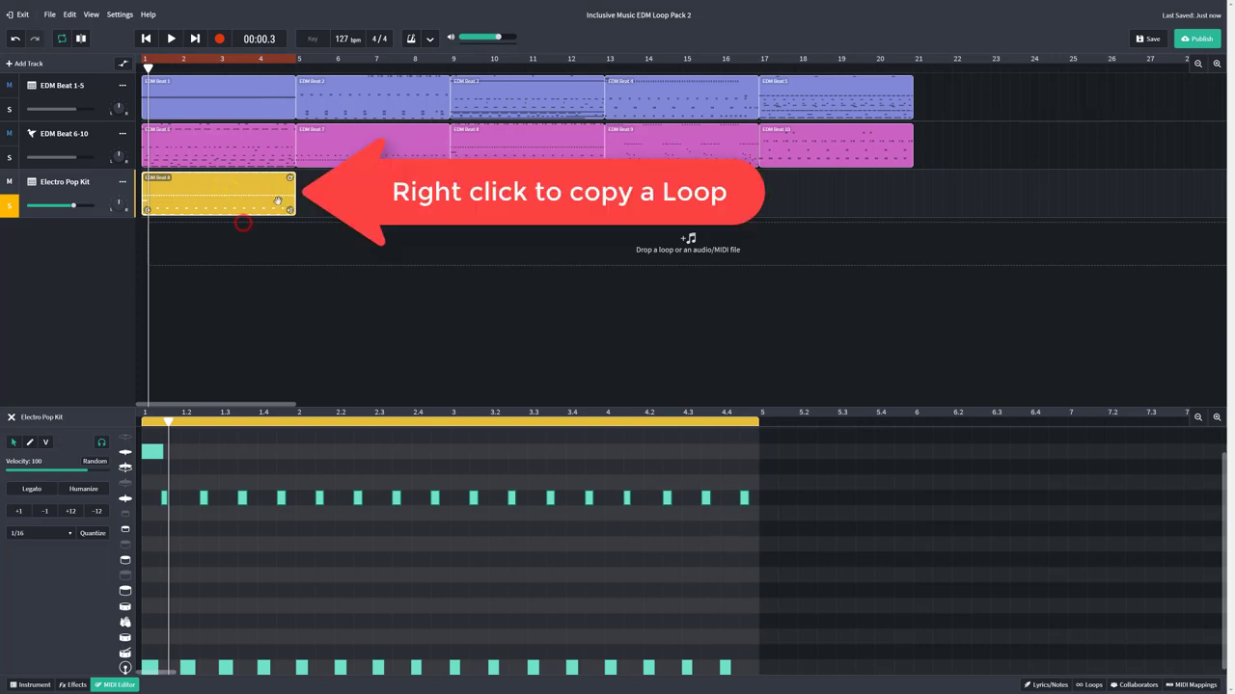
pyautogui.click(300, 186)
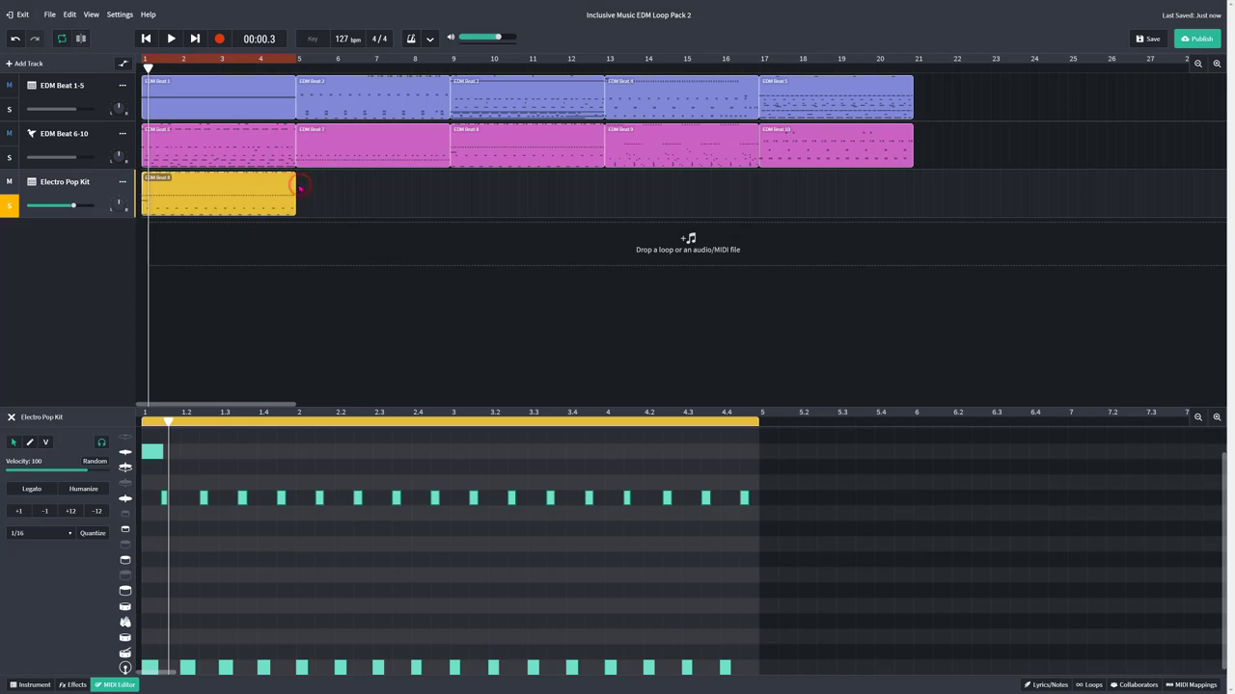
pyautogui.click(295, 66)
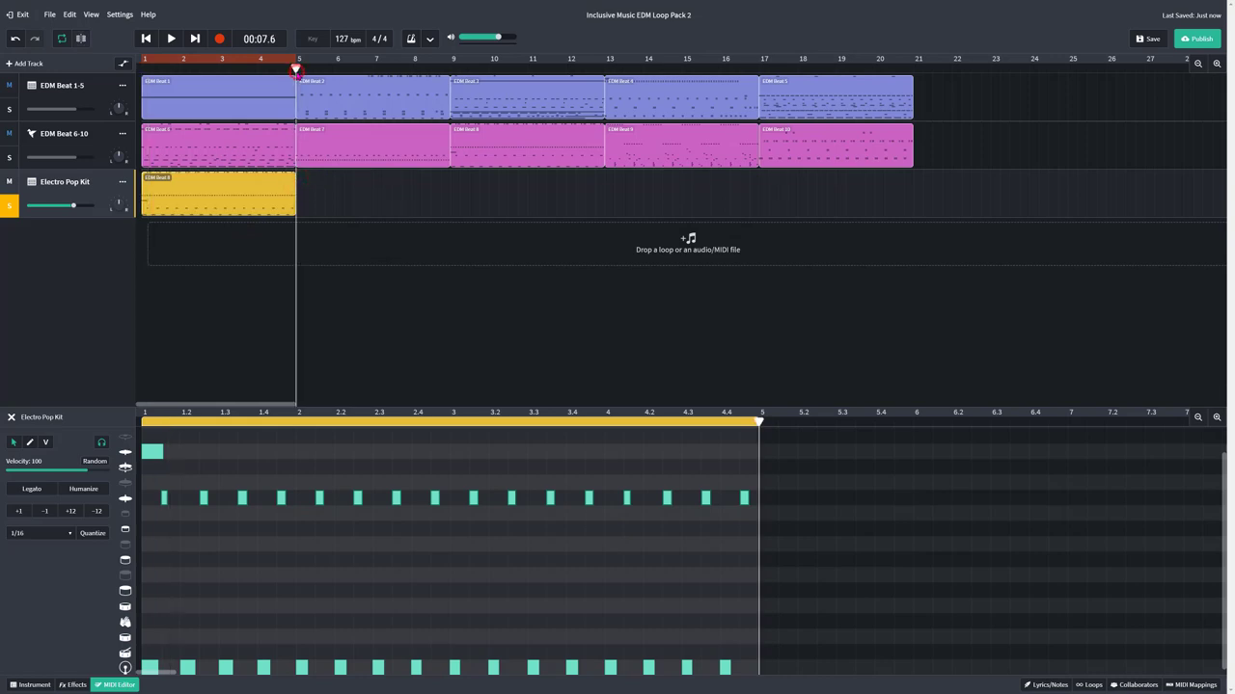
pyautogui.rightClick(339, 199)
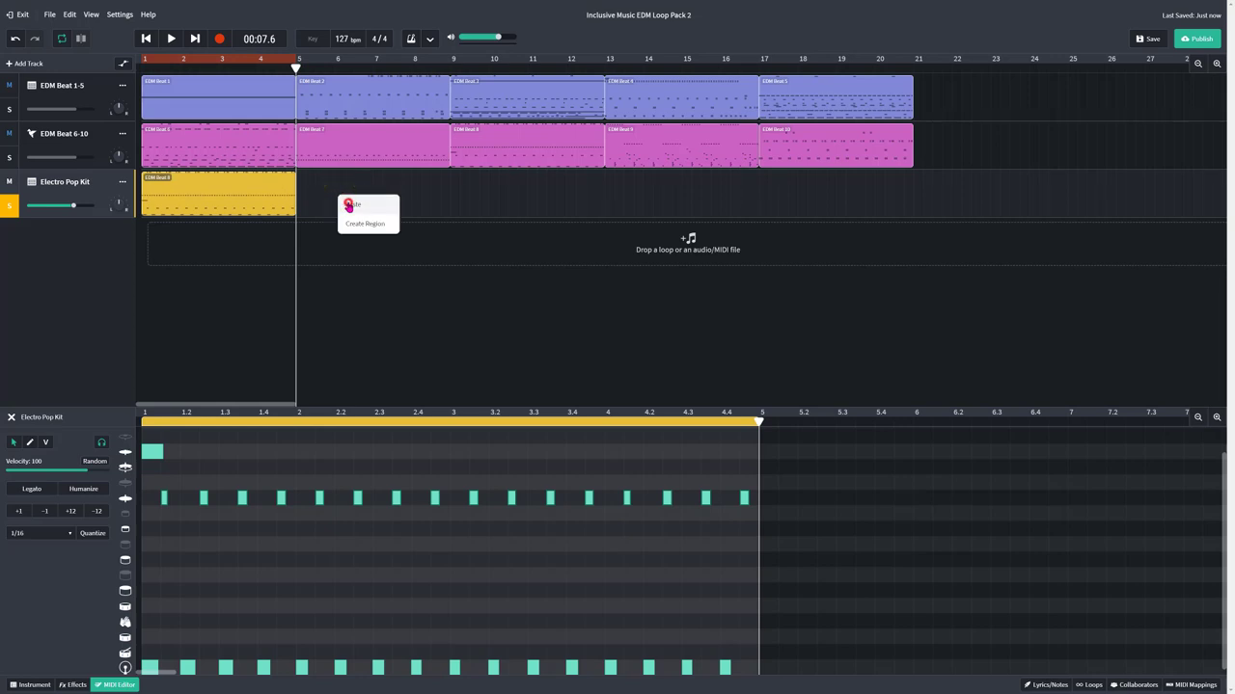
pyautogui.click(348, 205)
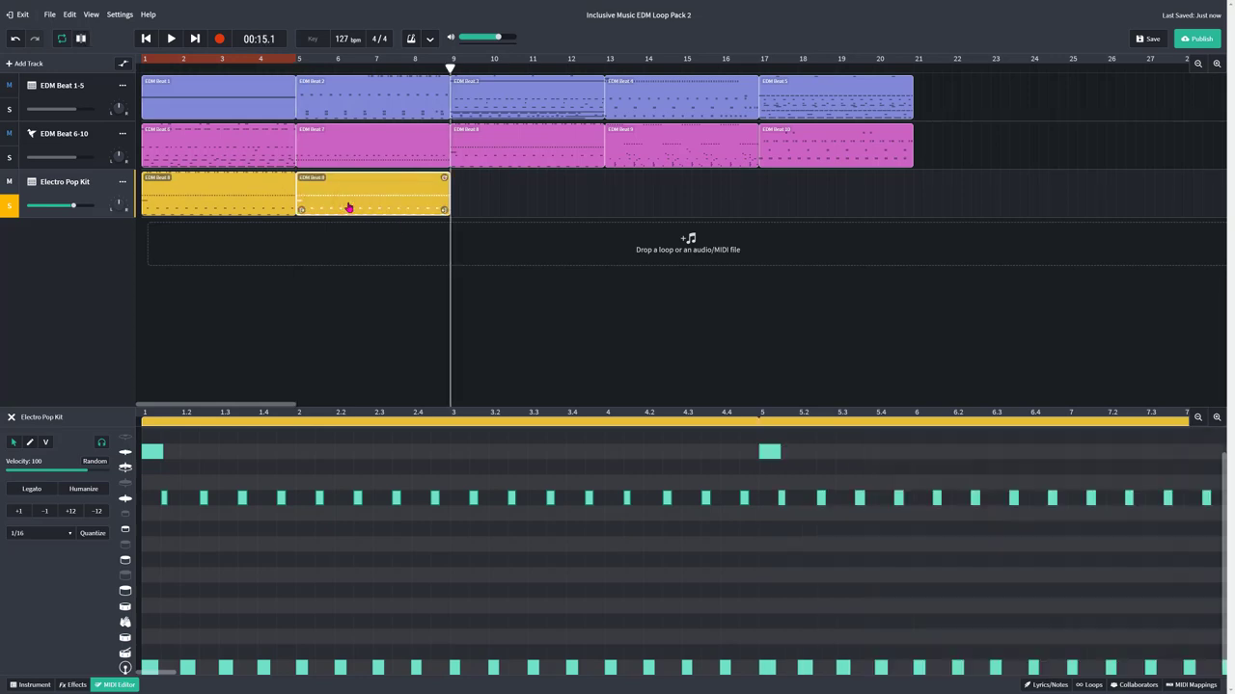
# Move the first Electro Pop Kit loop's repeated cymbal notes in bars 1 to 4 back up two lanes
pyautogui.click(262, 184)
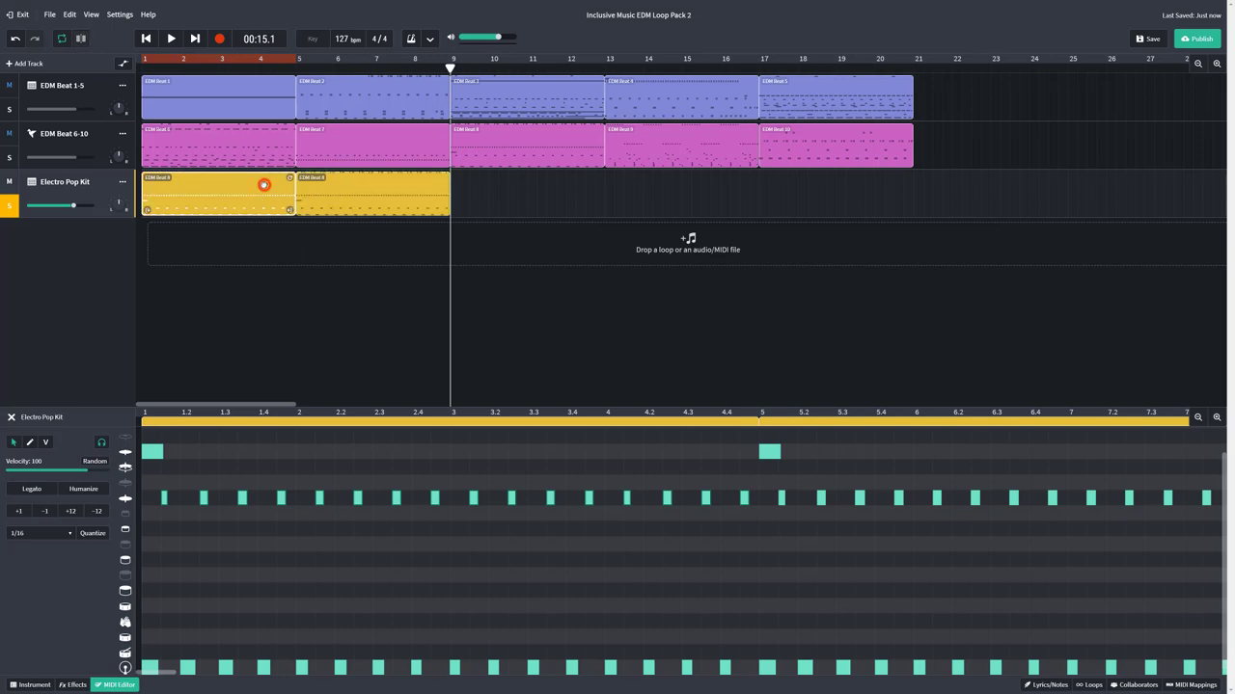
pyautogui.click(308, 187)
pyautogui.click(266, 187)
pyautogui.click(150, 498)
pyautogui.moveTo(244, 498); pyautogui.dragTo(745, 499)
pyautogui.press('Up')
pyautogui.press('Up')
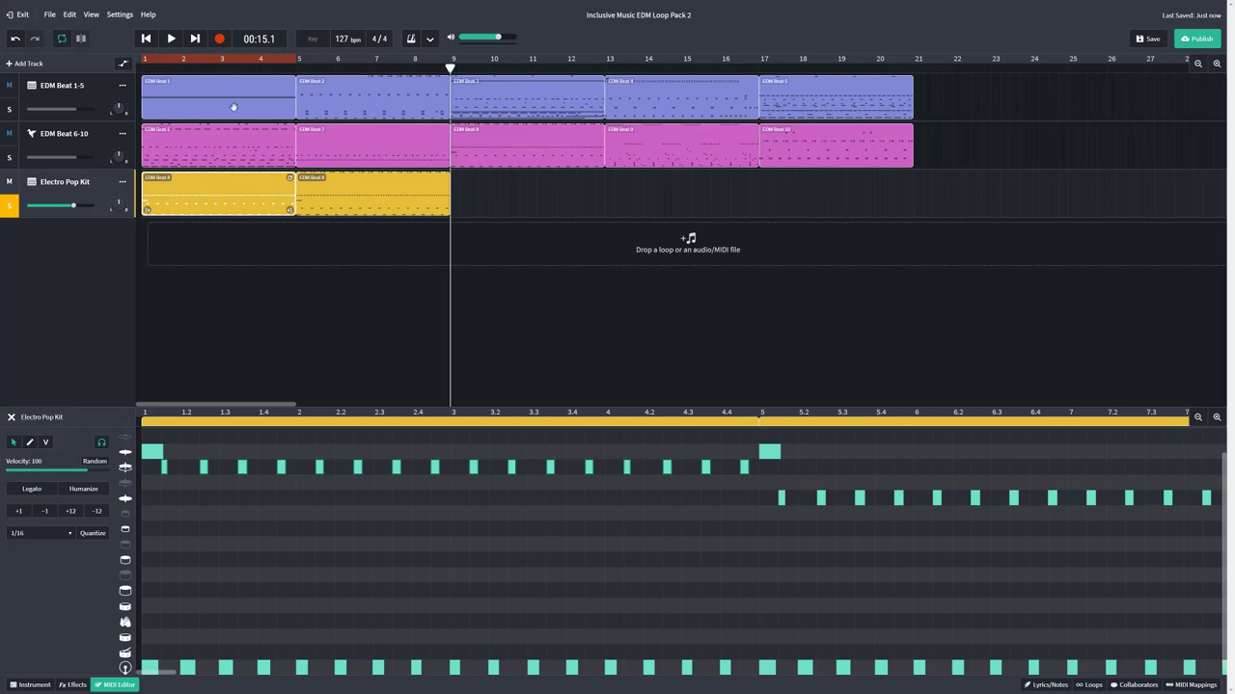
# Extend the cycle region to bar 9 so it covers both loops and play from the start
pyautogui.moveTo(297, 58); pyautogui.dragTo(460, 54)
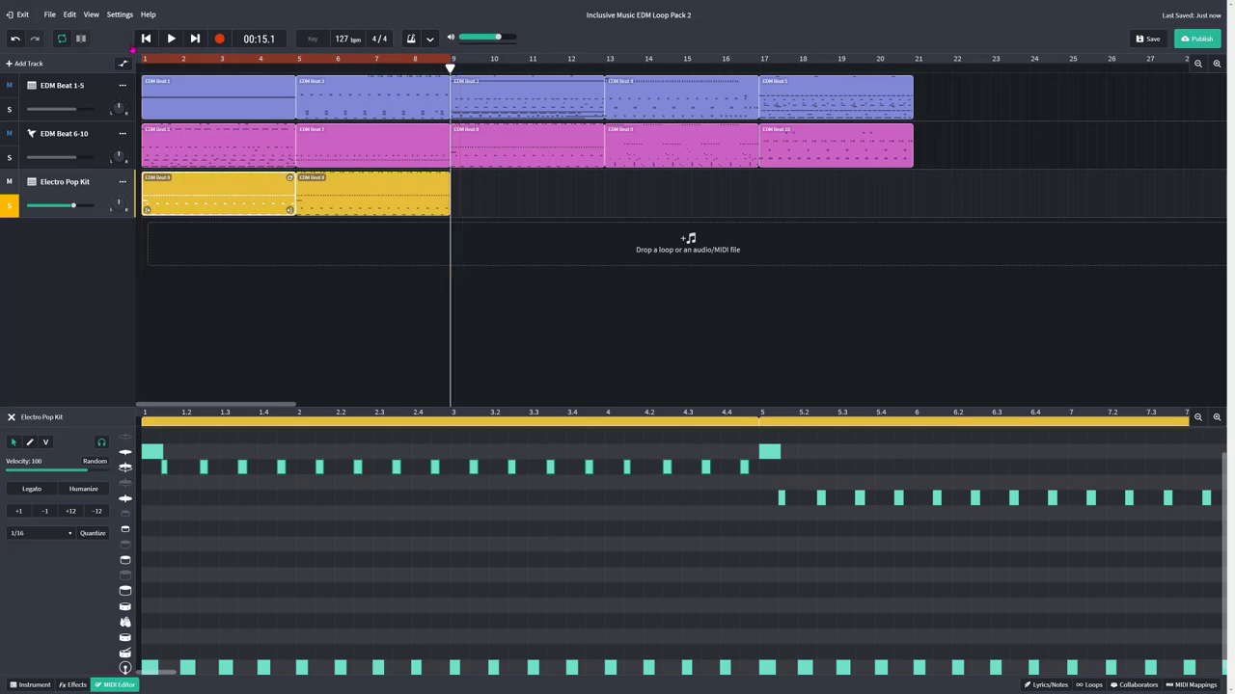
pyautogui.click(145, 39)
pyautogui.click(169, 40)
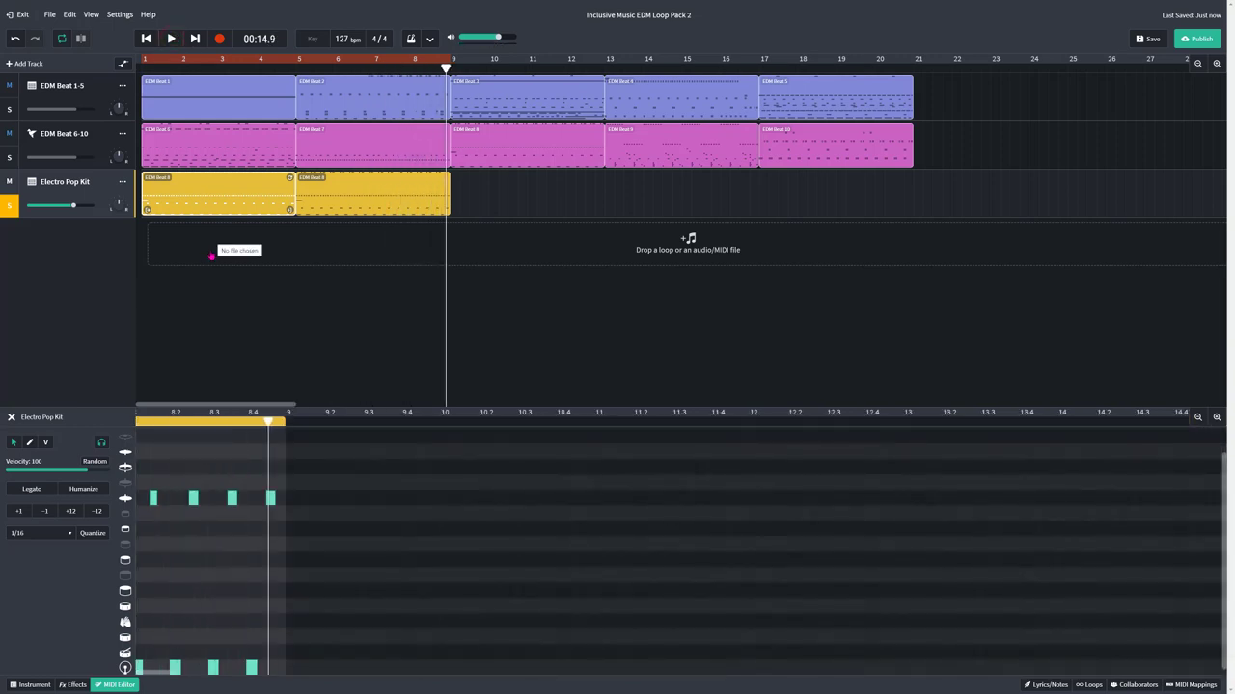
# Copy the second Electro Pop Kit loop and paste it on the same track at bar 9
pyautogui.click(325, 185)
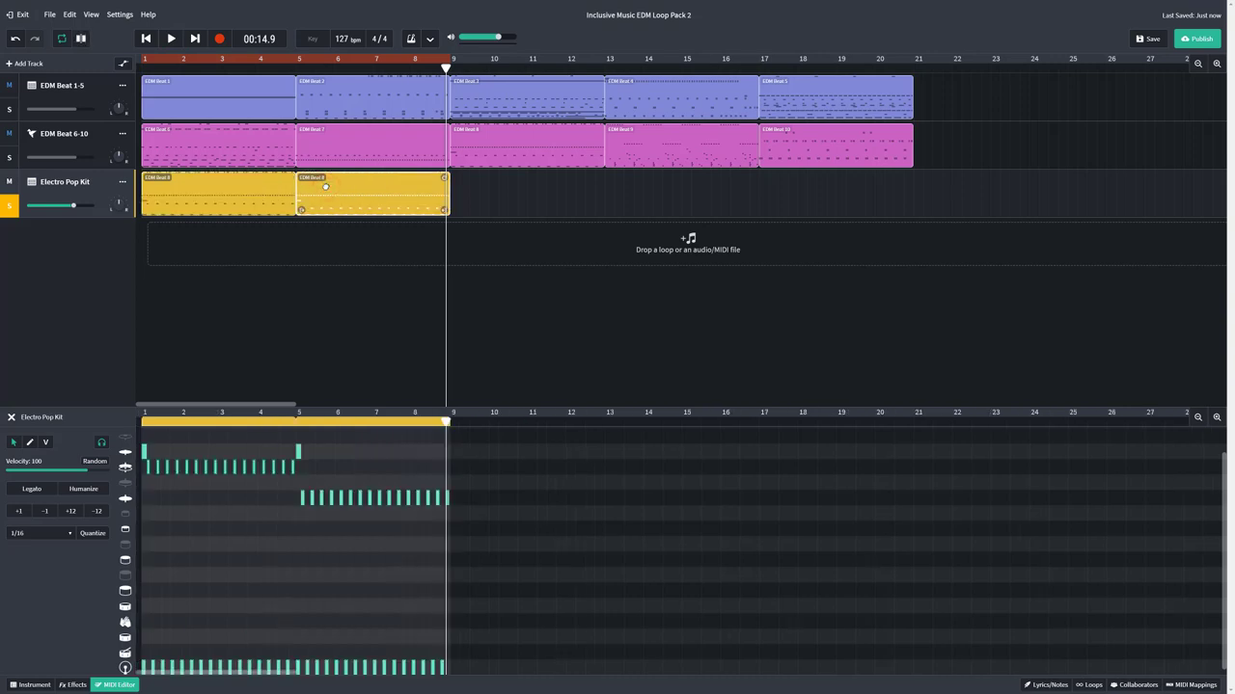
pyautogui.rightClick(325, 186)
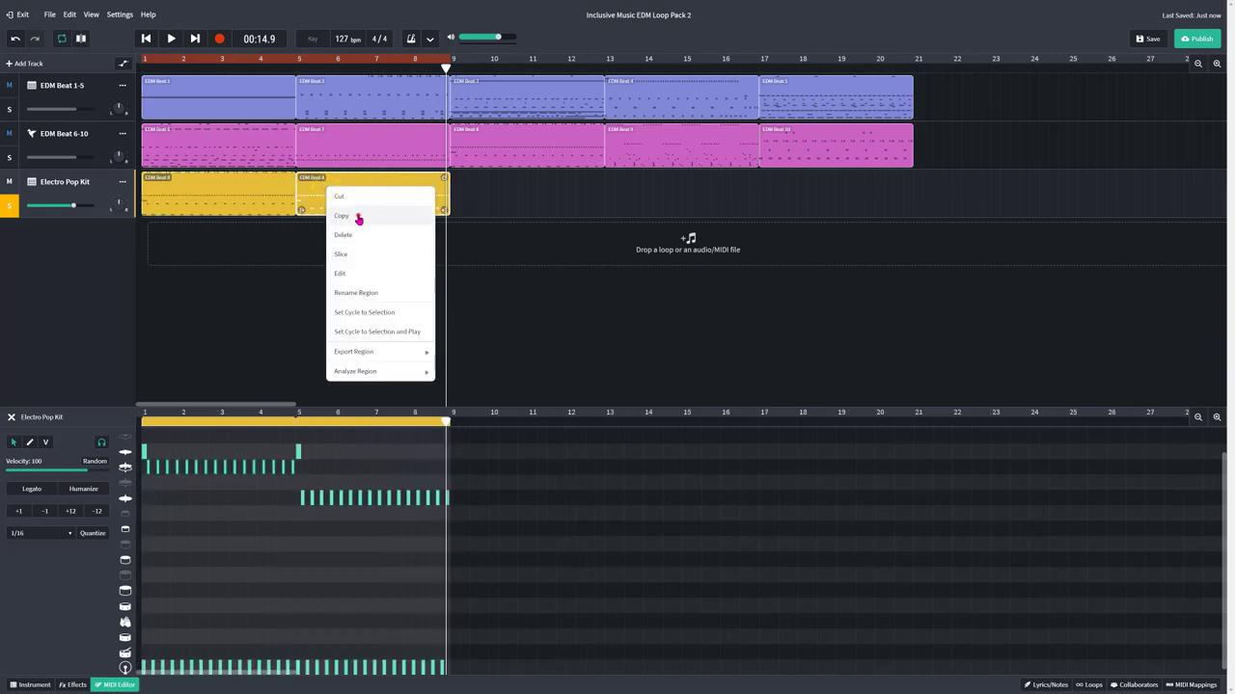
pyautogui.click(358, 215)
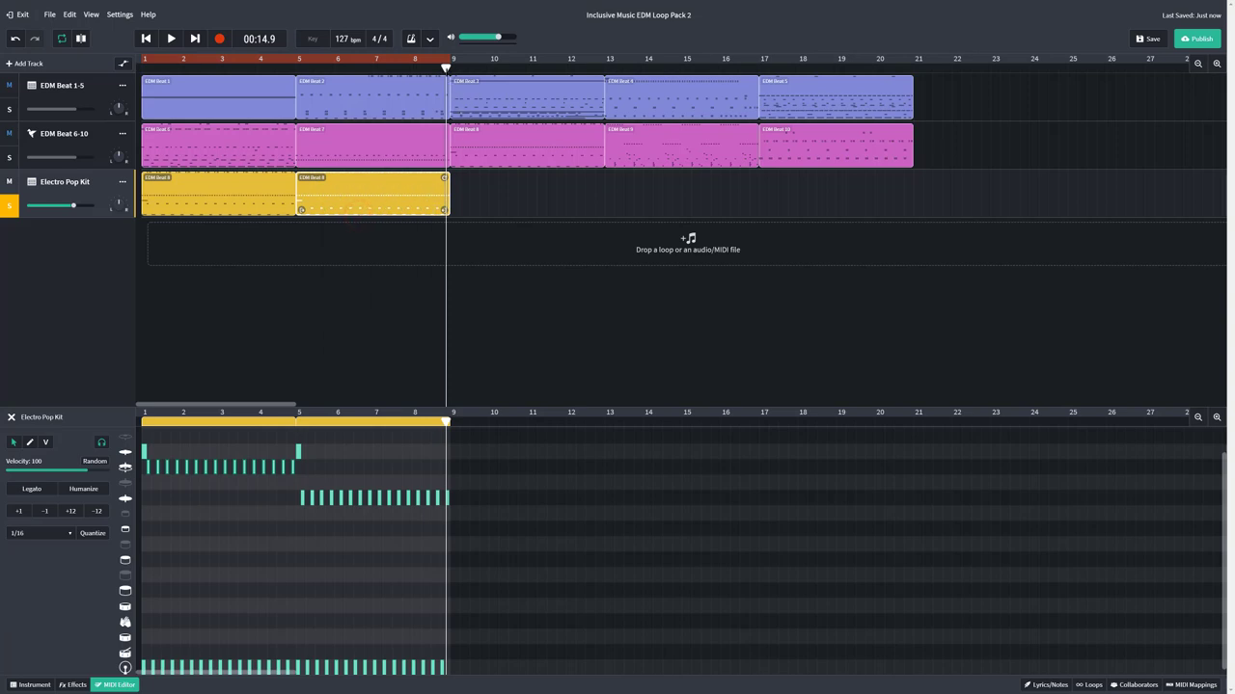
pyautogui.moveTo(446, 69); pyautogui.dragTo(449, 73)
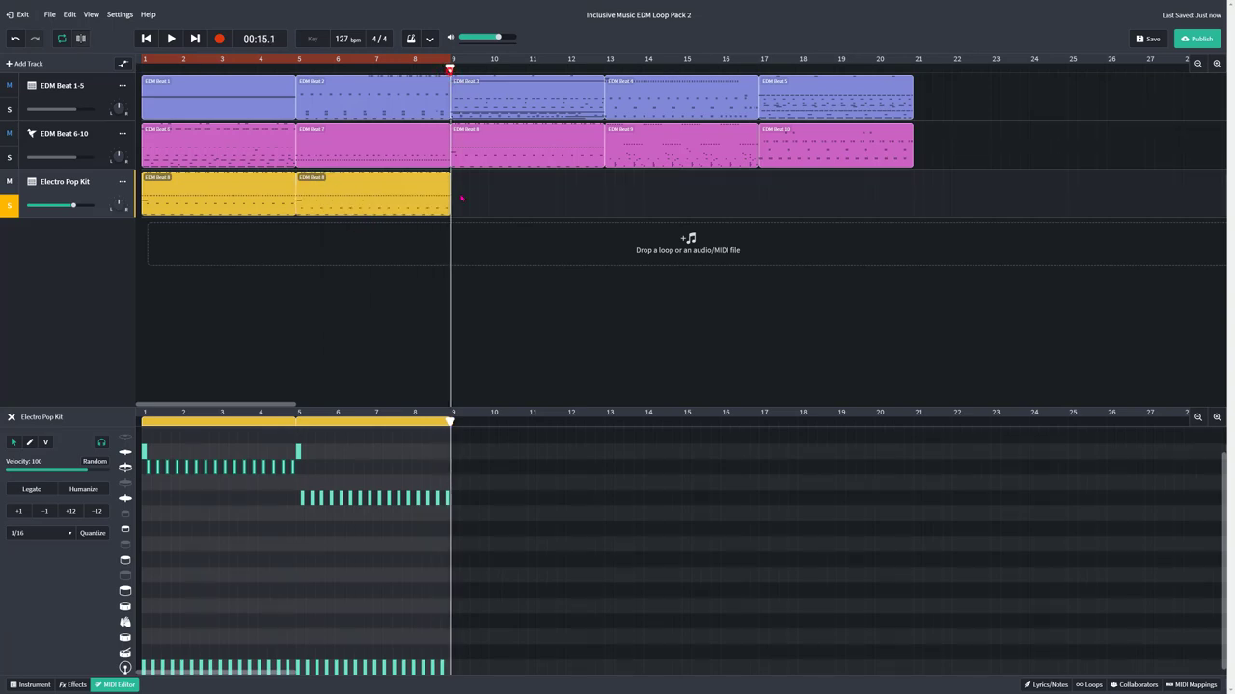
pyautogui.rightClick(462, 197)
pyautogui.click(472, 204)
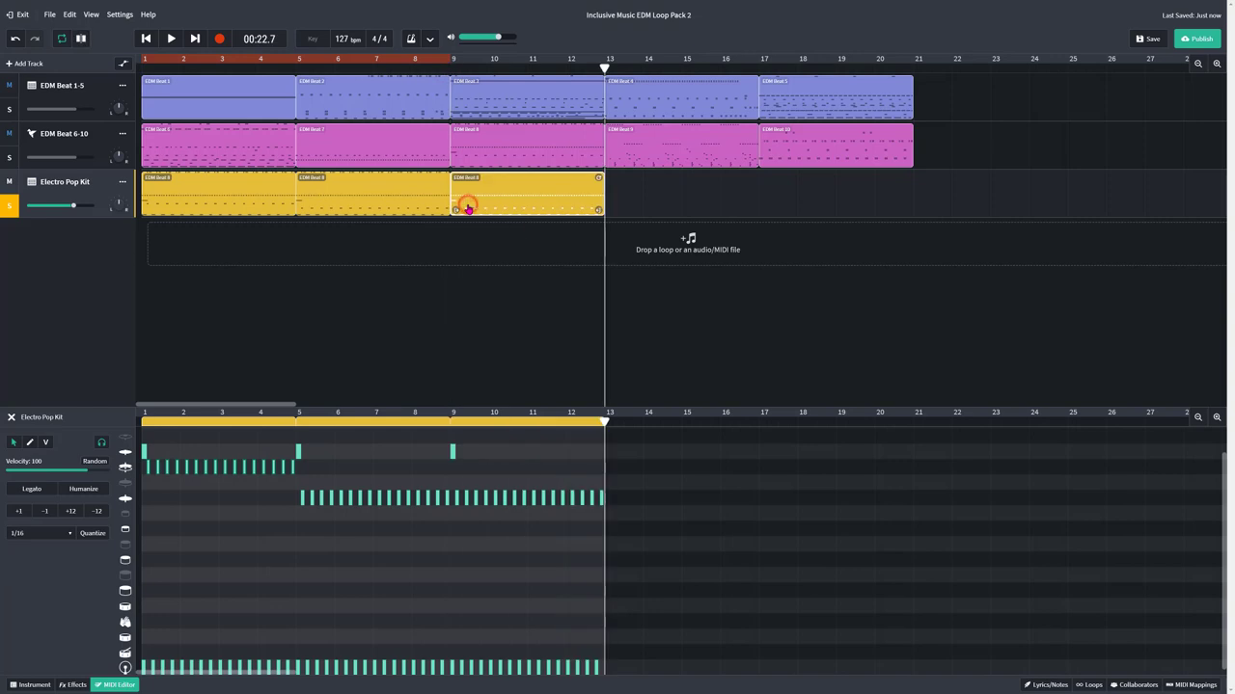
# Move the third loop's repeated cymbal notes in bars 9 to 12 down two lanes to the drum sound
pyautogui.click(1215, 418)
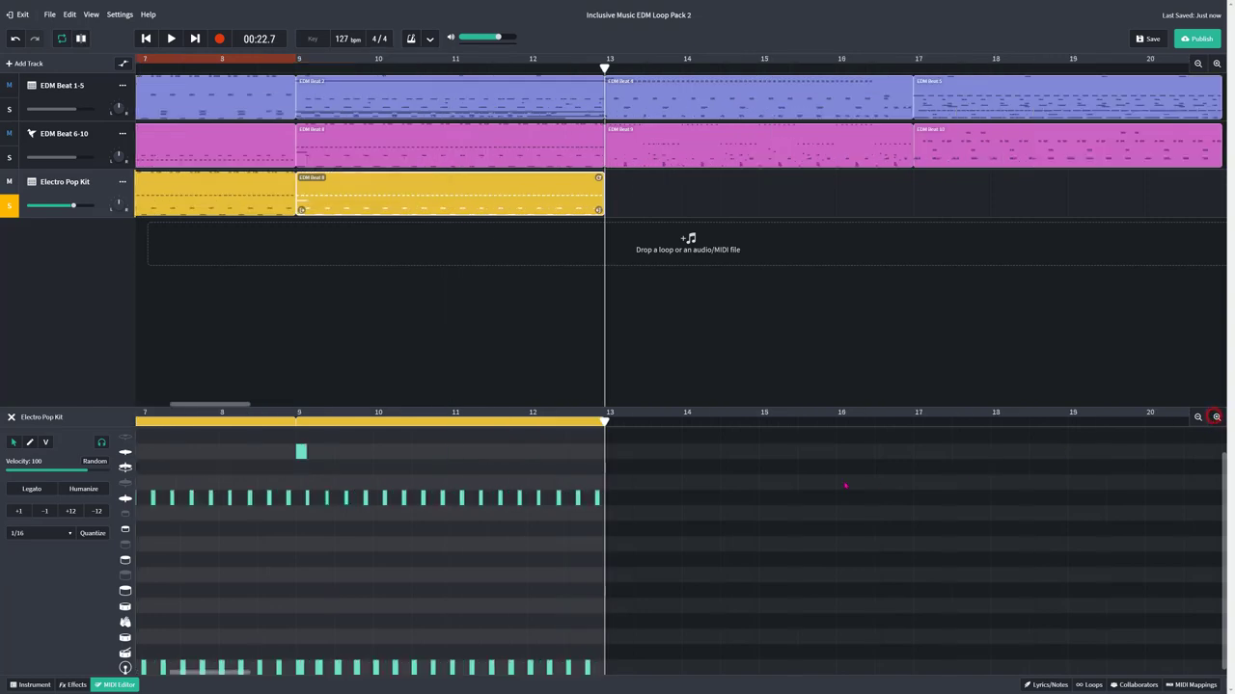
pyautogui.moveTo(299, 489); pyautogui.dragTo(598, 517)
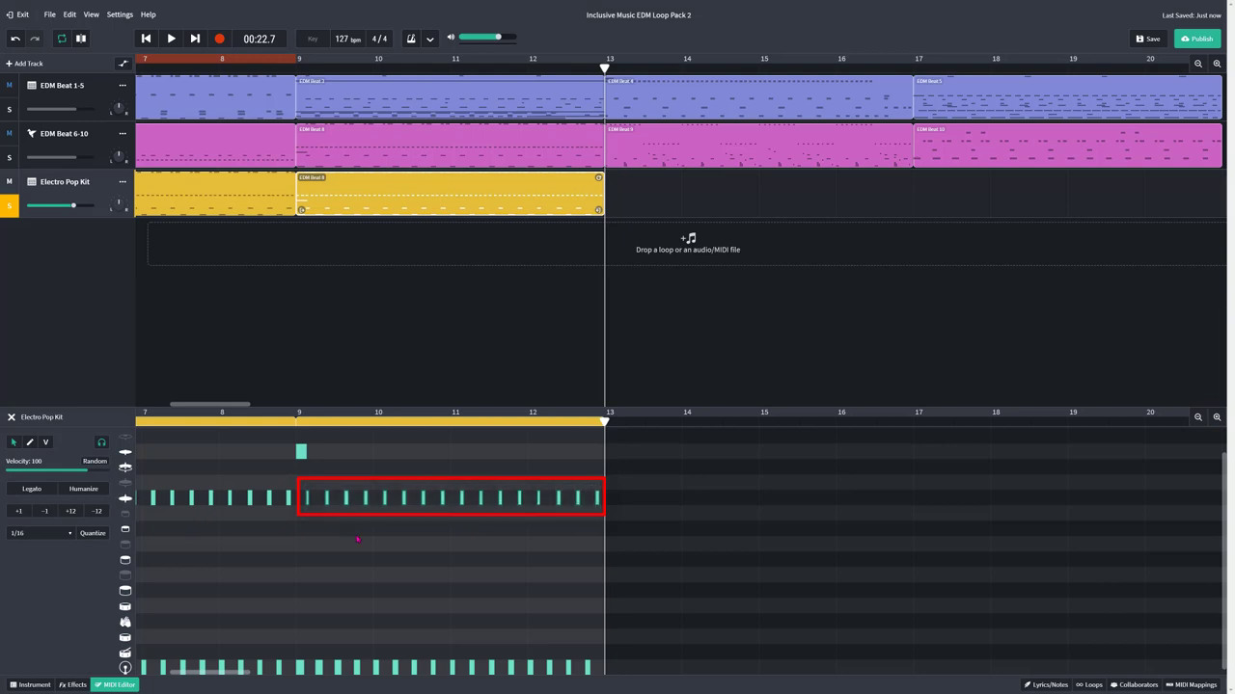
pyautogui.press('Down')
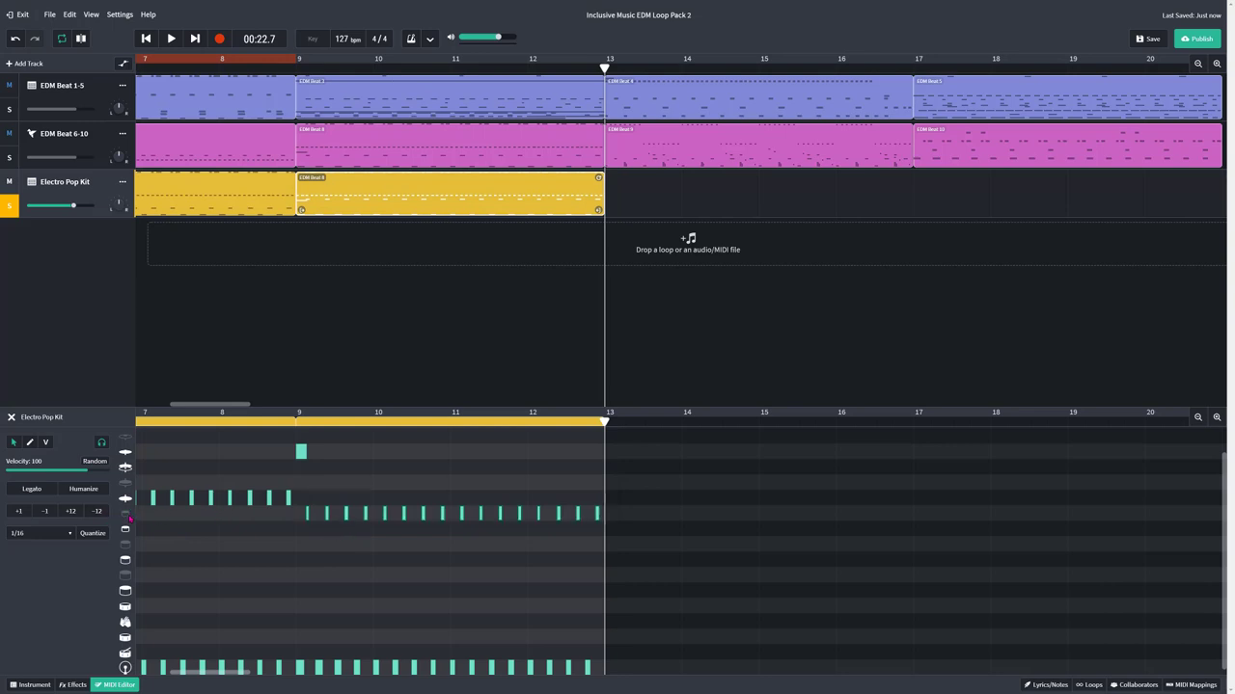
pyautogui.click(124, 531)
pyautogui.press('Down')
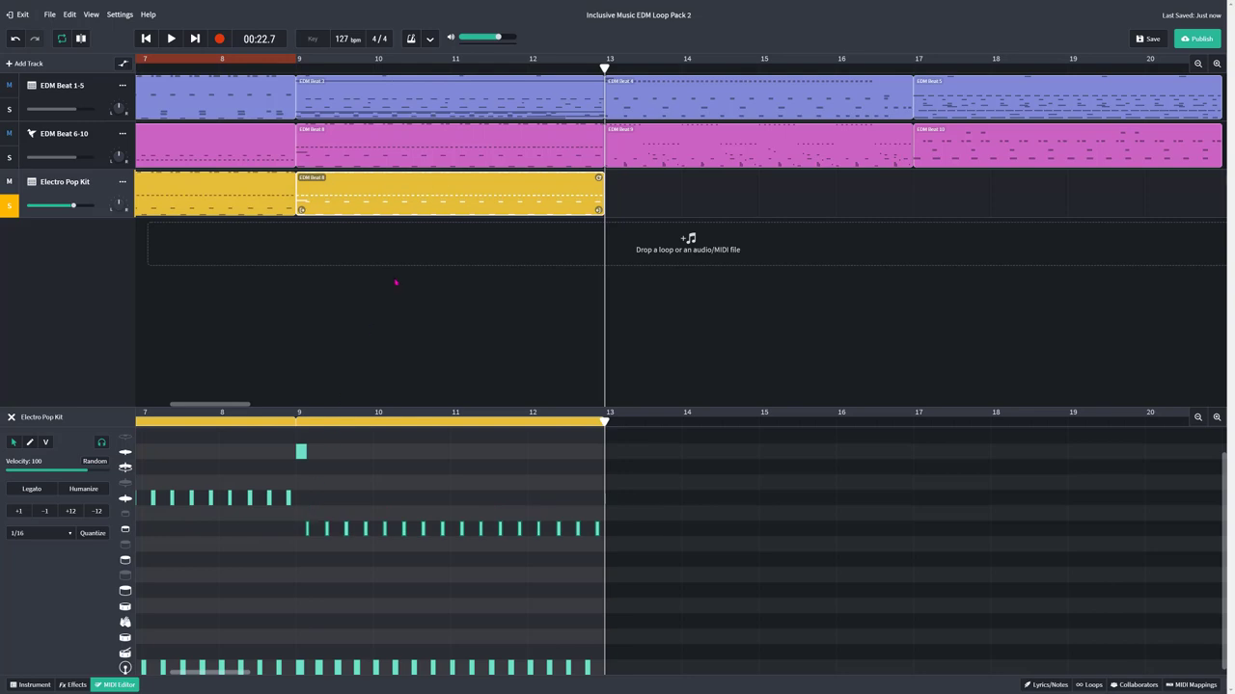
# Set the cycle to the third Electro Pop Kit loop at bar 9 and play it
pyautogui.rightClick(440, 189)
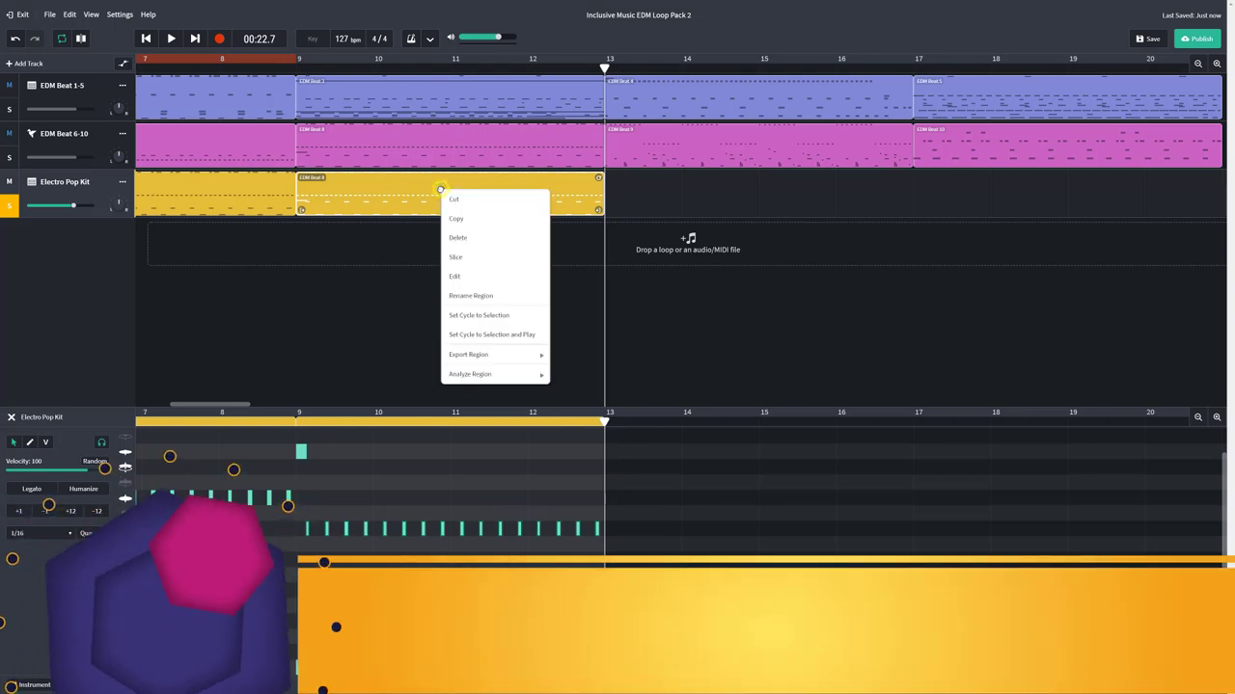
pyautogui.click(499, 340)
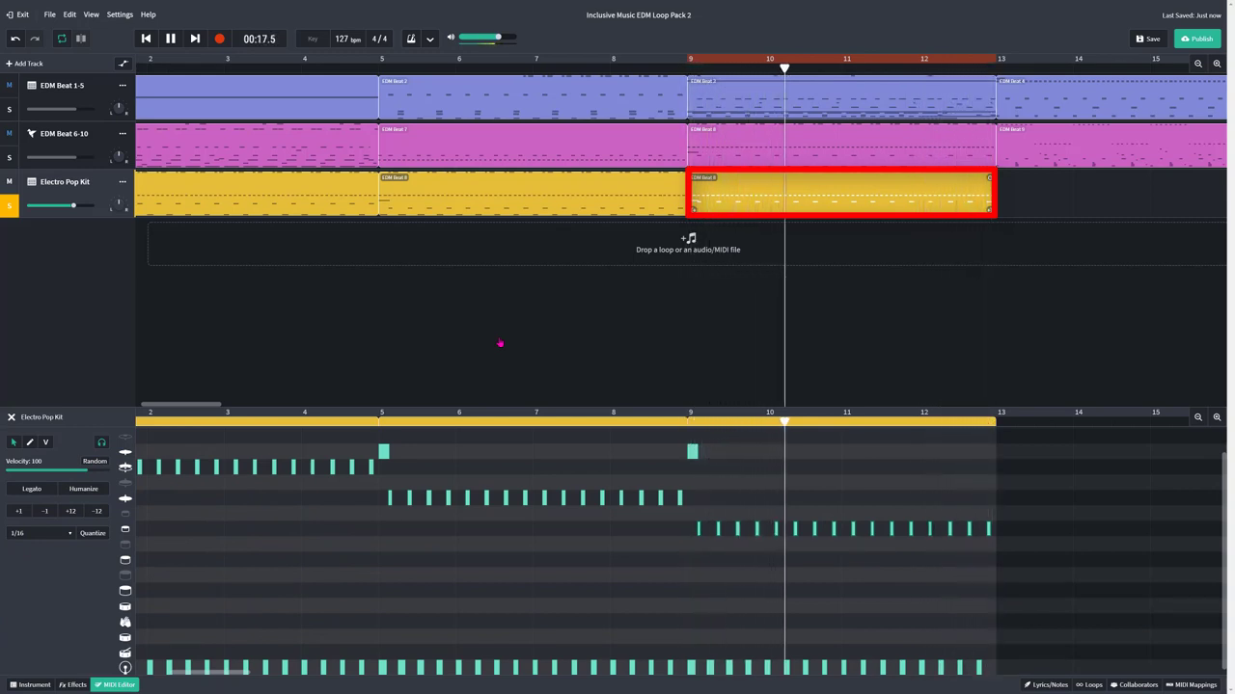
# Stop playback and move the second repeated drum note in bar 9 down two lanes
pyautogui.press('space')
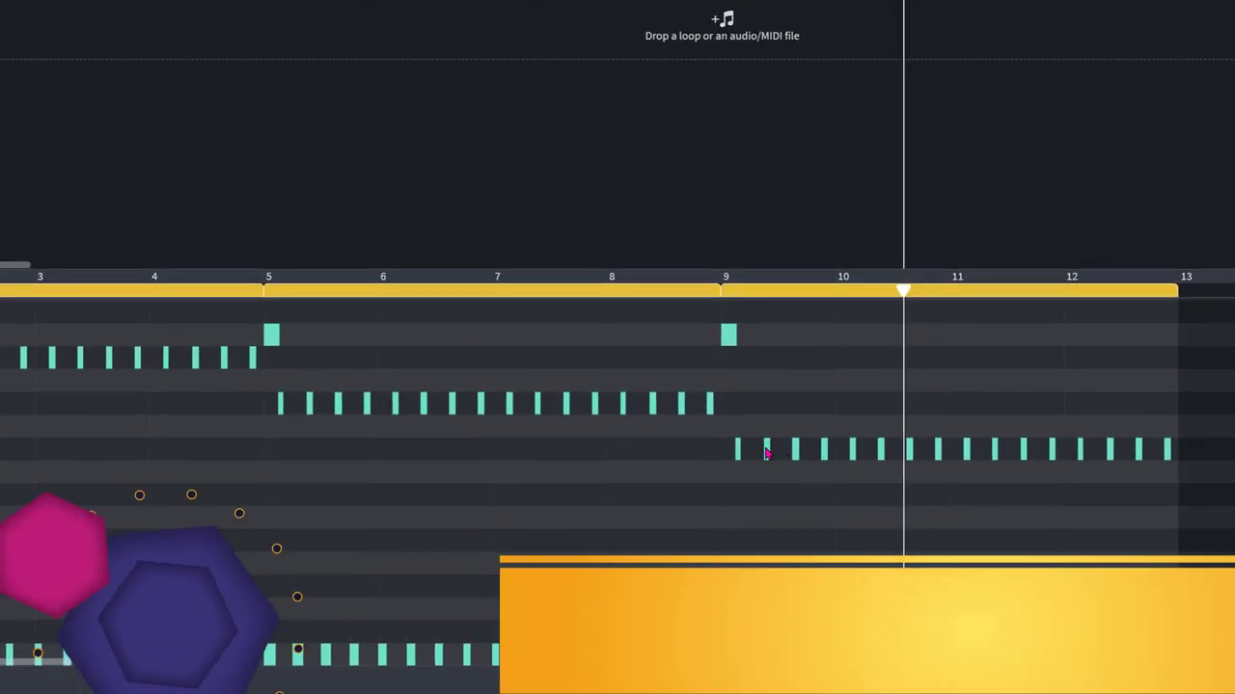
pyautogui.click(764, 447)
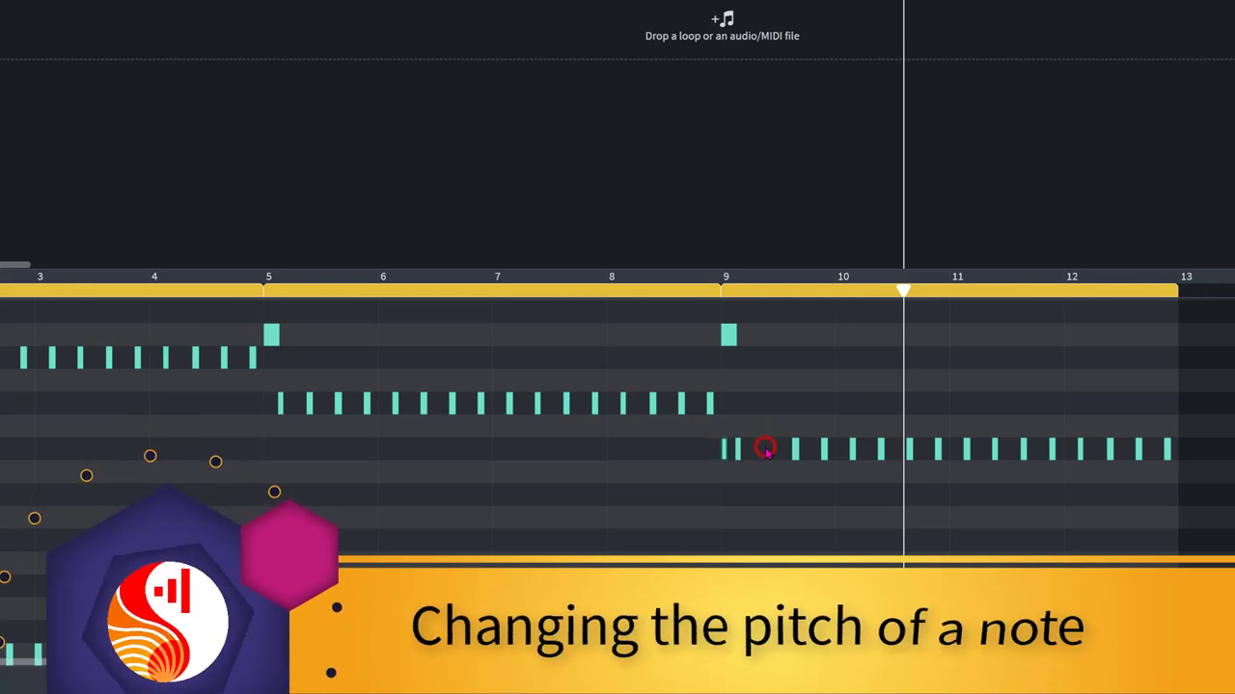
pyautogui.press('Down')
pyautogui.press('Down')
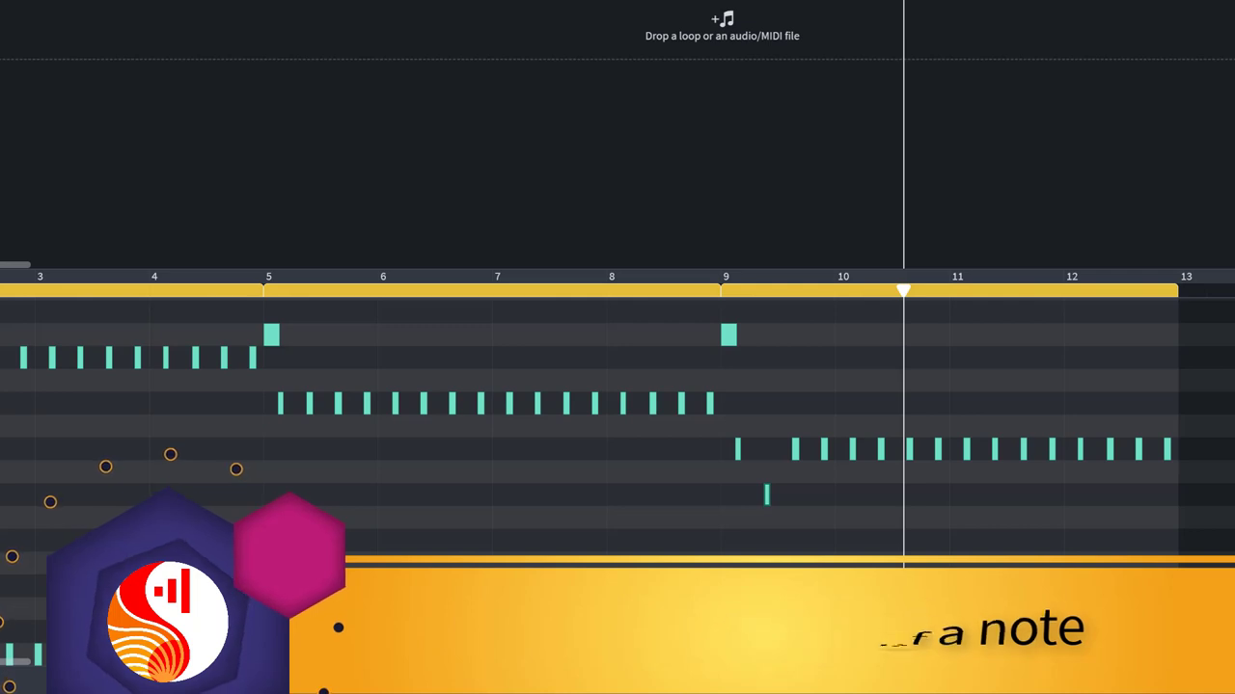
# Vary the other repeated drum notes in bars 9 and 10 by moving some down two or four lanes, and play the loop
pyautogui.click(823, 450)
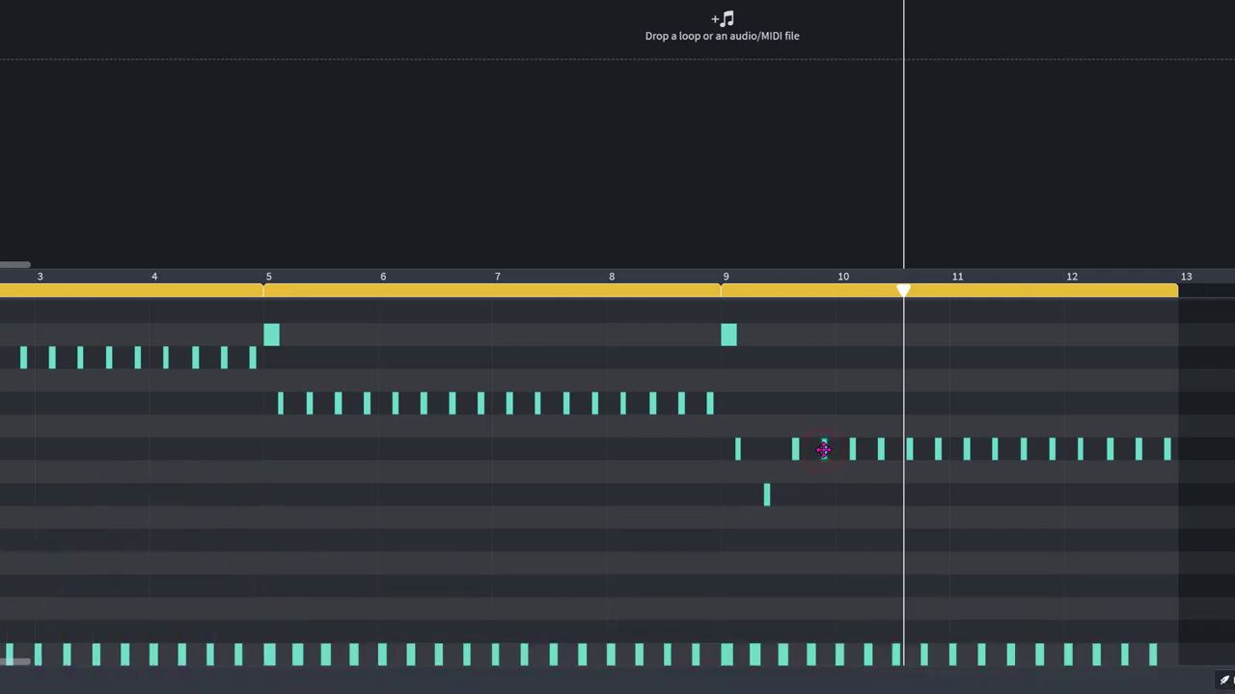
pyautogui.press('Down')
pyautogui.press('Down')
pyautogui.press('Down')
pyautogui.press('Down')
pyautogui.click(908, 450)
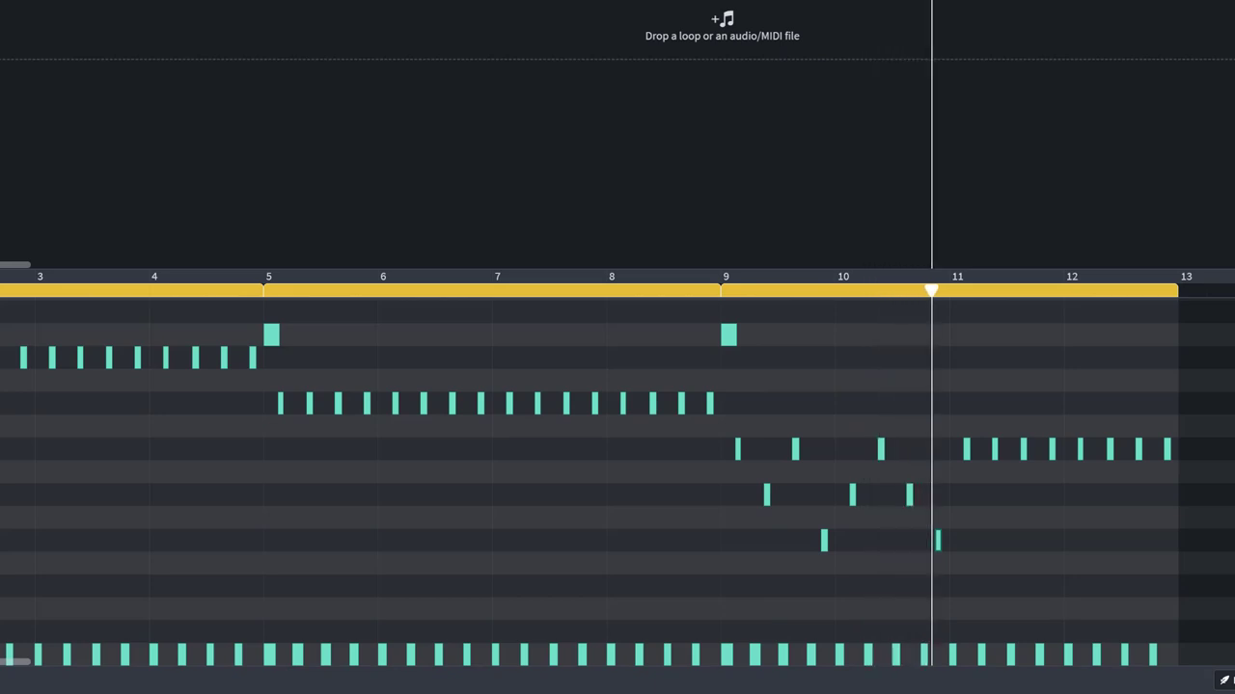
pyautogui.press('space')
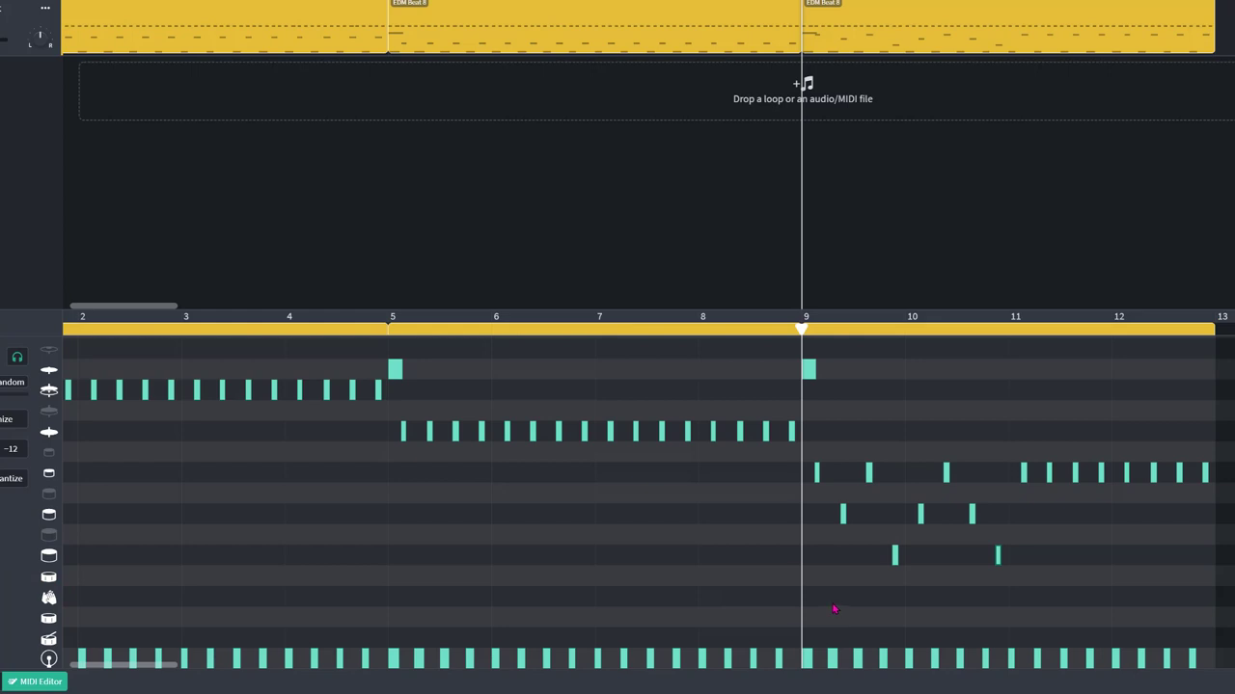
pyautogui.press('space')
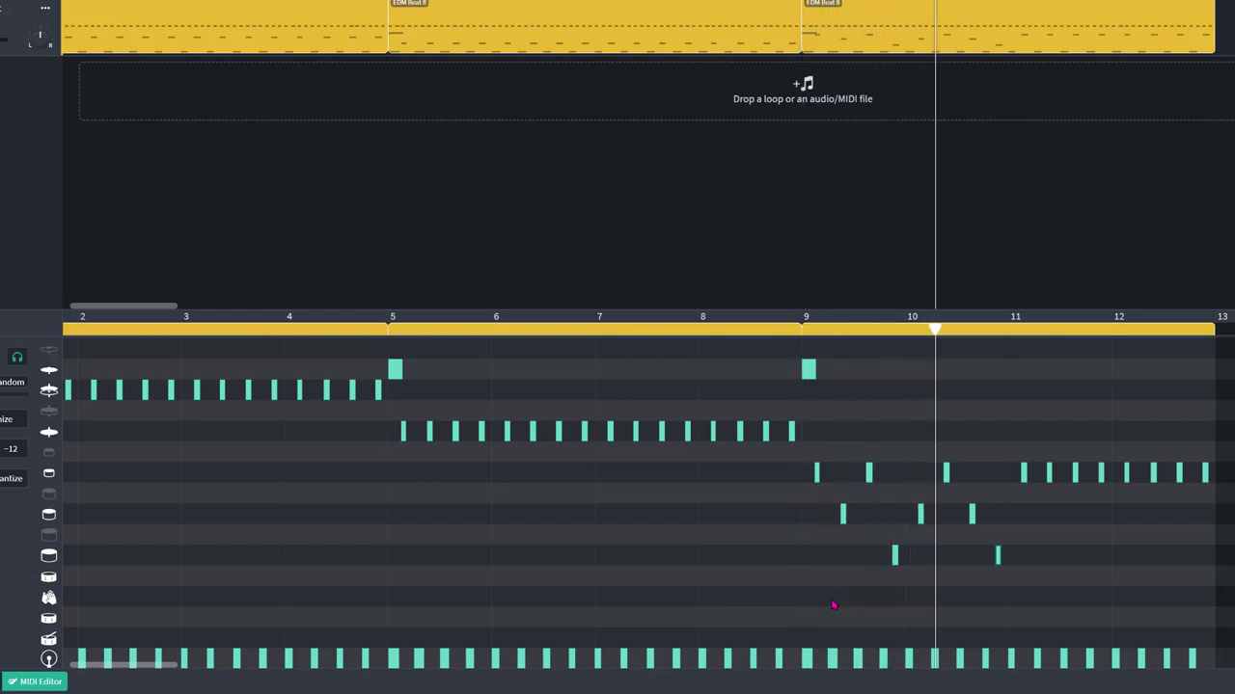
# Stop playback, add a one-bar-long clap note at the start of bar 9 and play the loop
pyautogui.press('space')
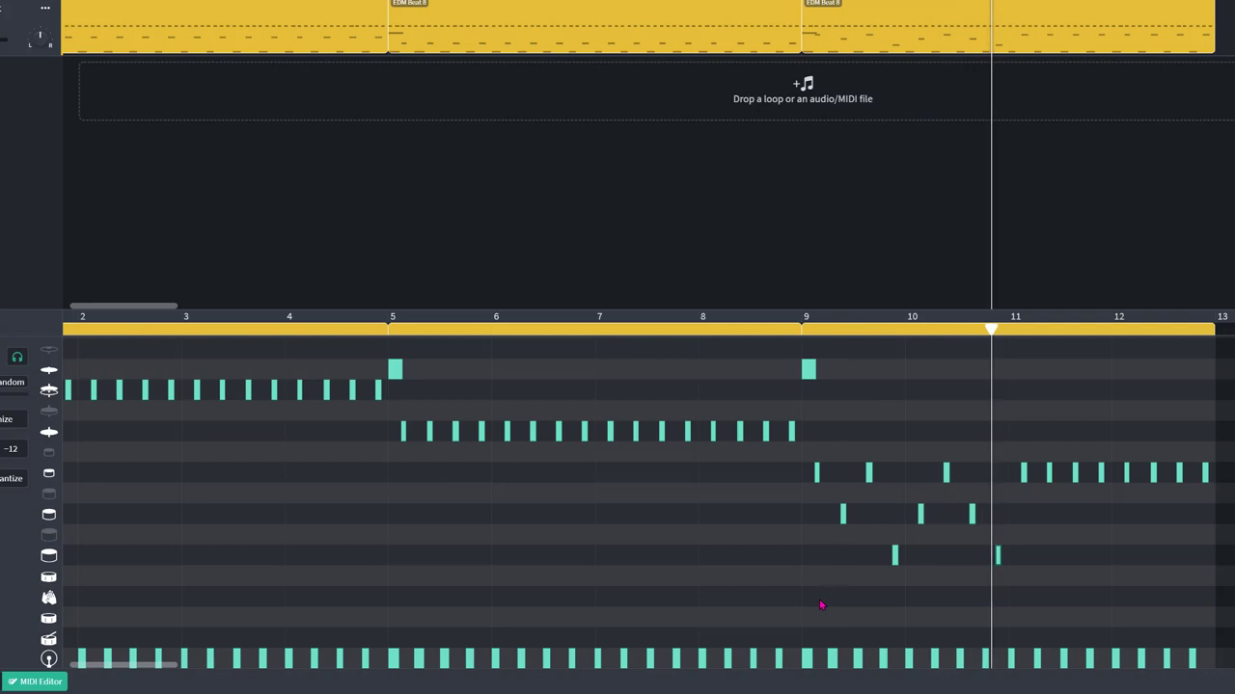
pyautogui.click(819, 598)
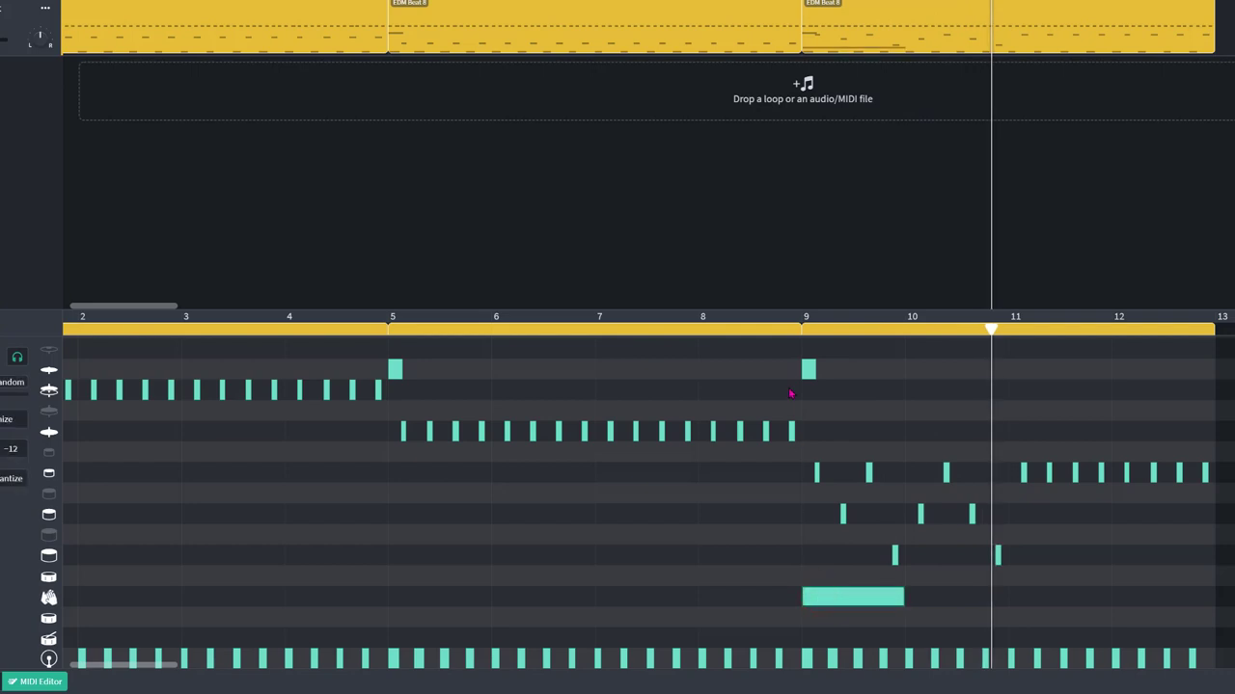
pyautogui.press('space')
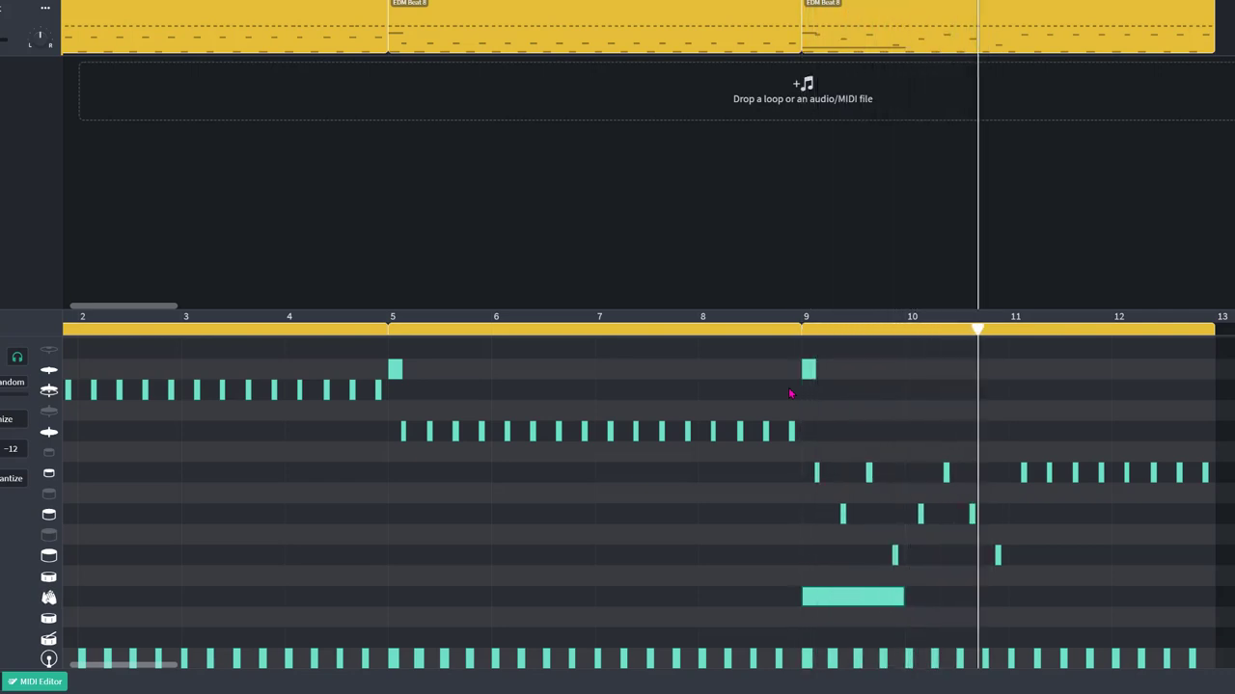
# Shorten the clap note to a brief hit, try it at bar 10 and return it to the start of bar 9
pyautogui.click(831, 602)
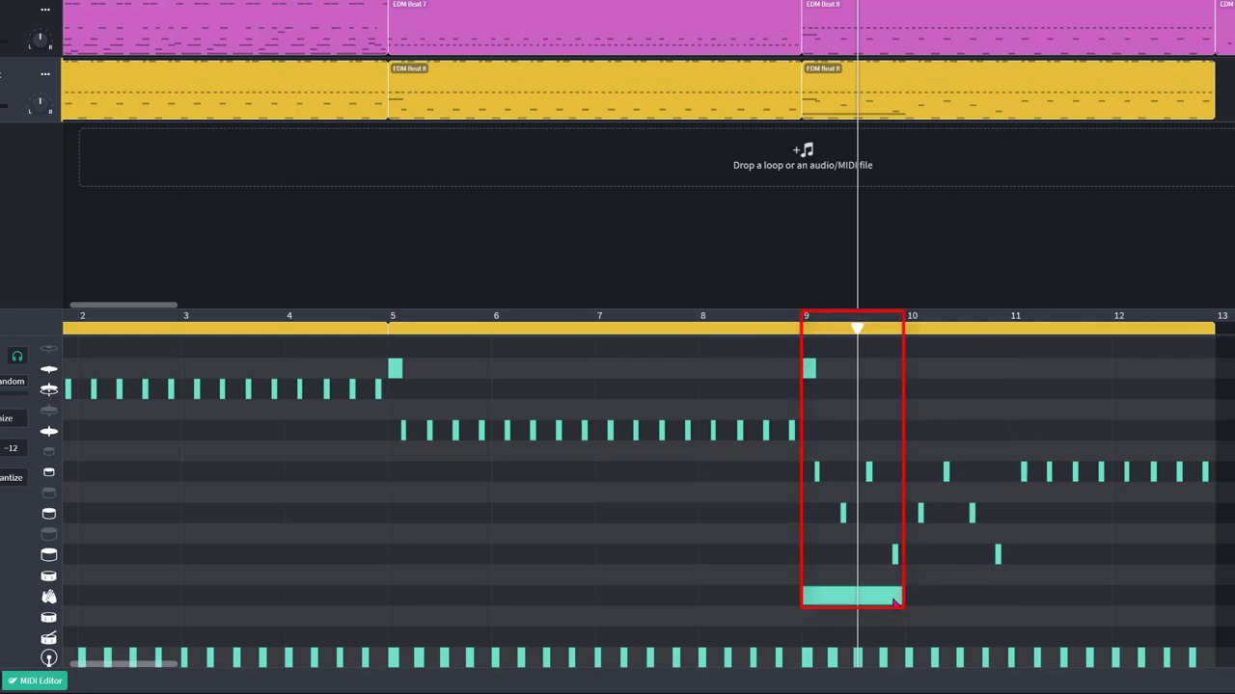
pyautogui.moveTo(849, 596); pyautogui.dragTo(837, 596)
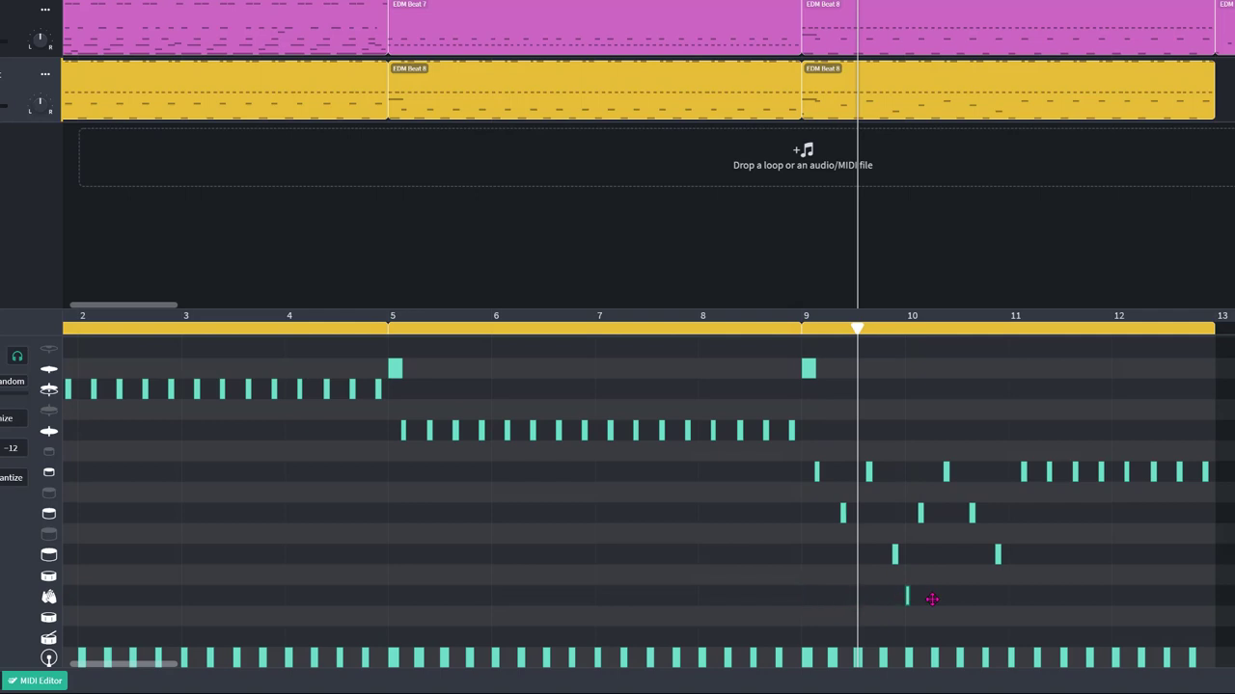
pyautogui.moveTo(979, 605); pyautogui.dragTo(911, 604)
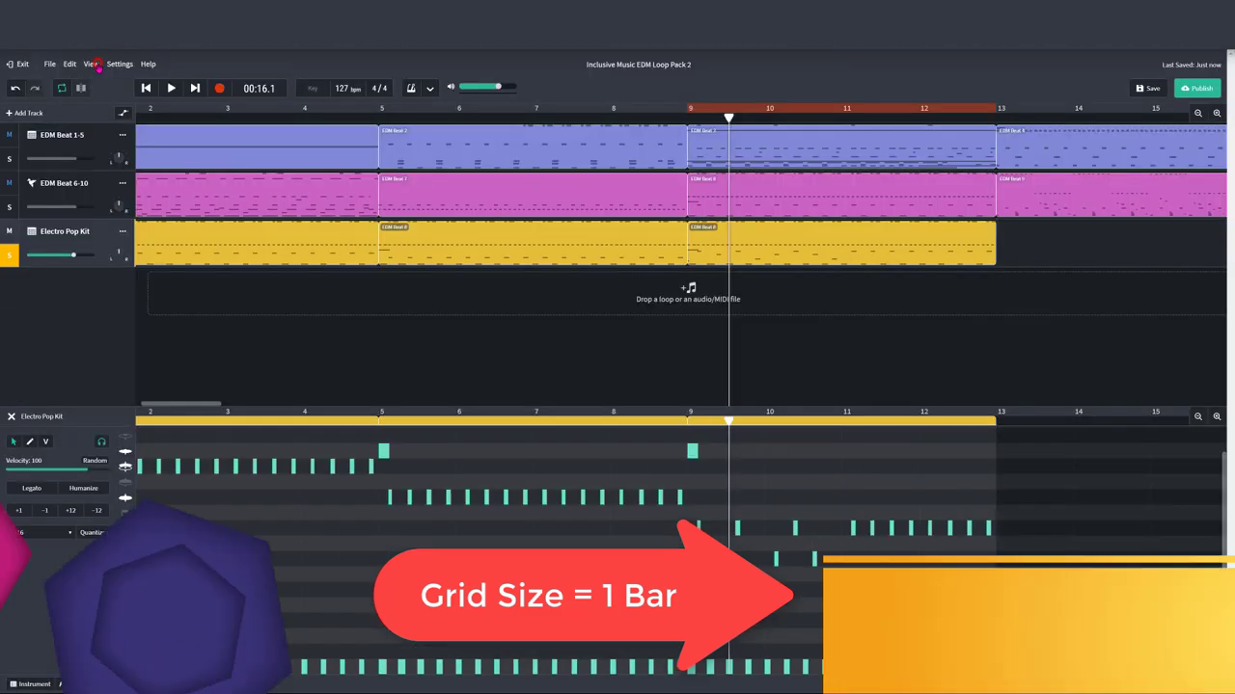
# Change the grid size to 1/8
pyautogui.click(90, 61)
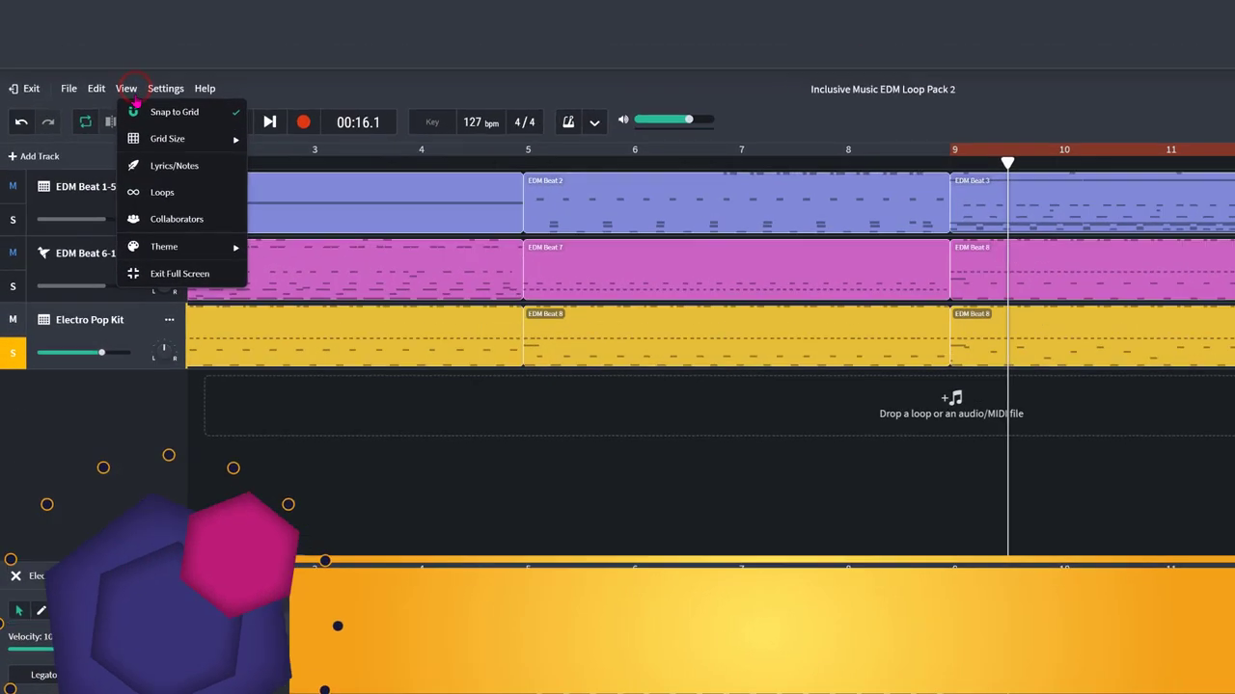
pyautogui.moveTo(132, 97)
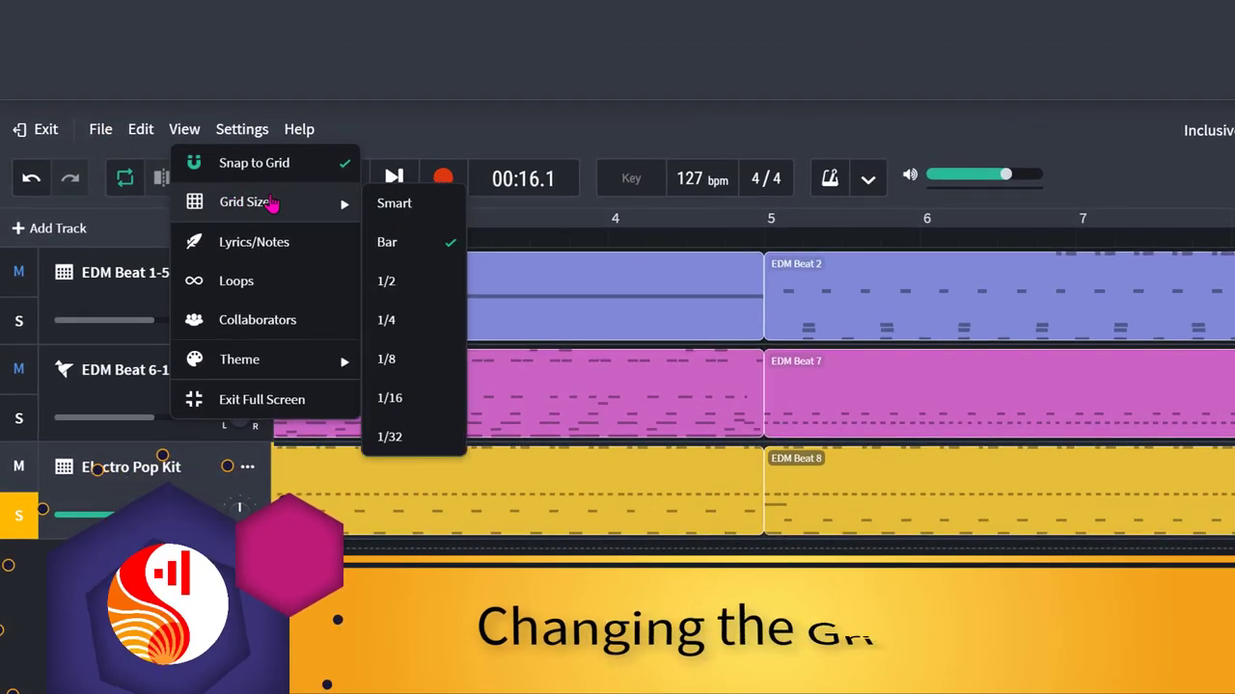
pyautogui.click(410, 204)
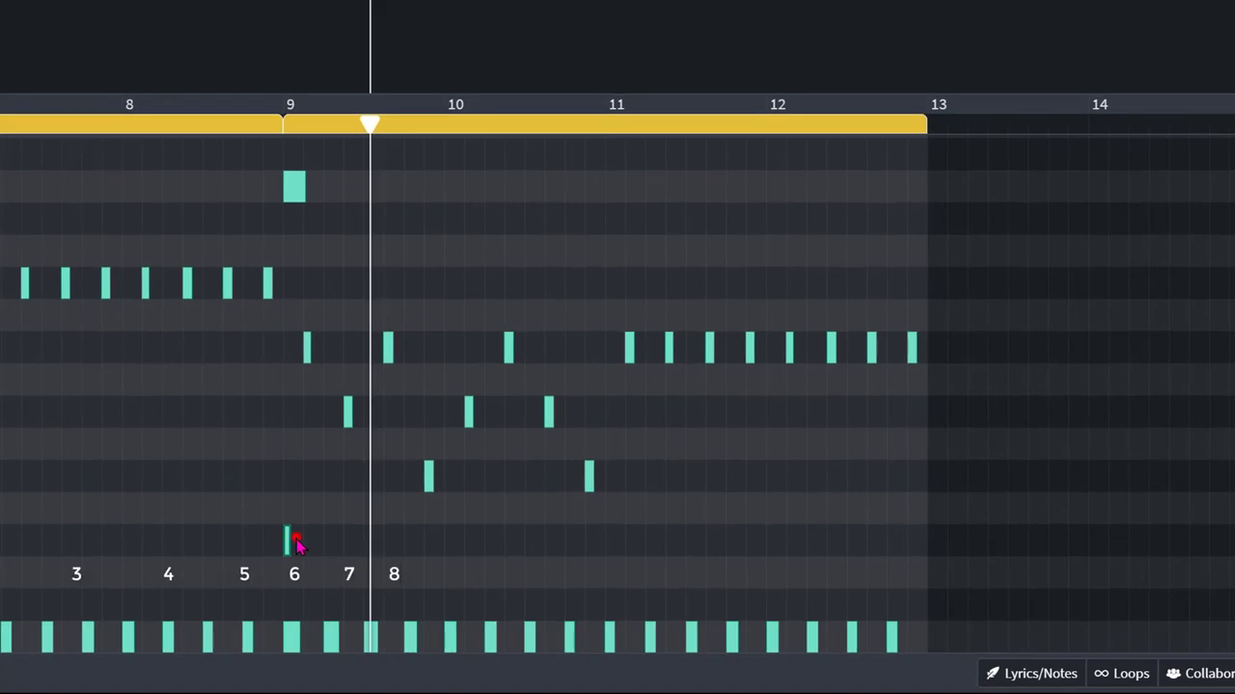
# Move the clap note to the third eighth of bar 9, paste a copy on the seventh eighth and play the loop
pyautogui.click(296, 541)
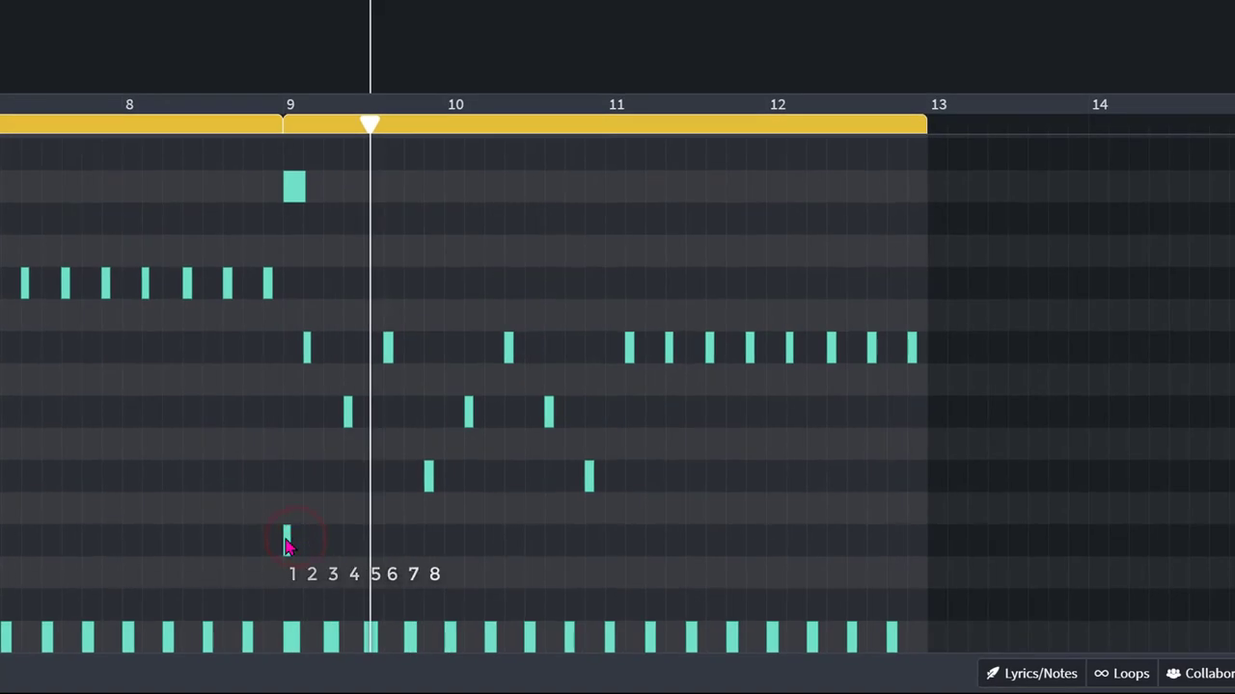
pyautogui.moveTo(288, 545); pyautogui.dragTo(298, 538)
pyautogui.press('space')
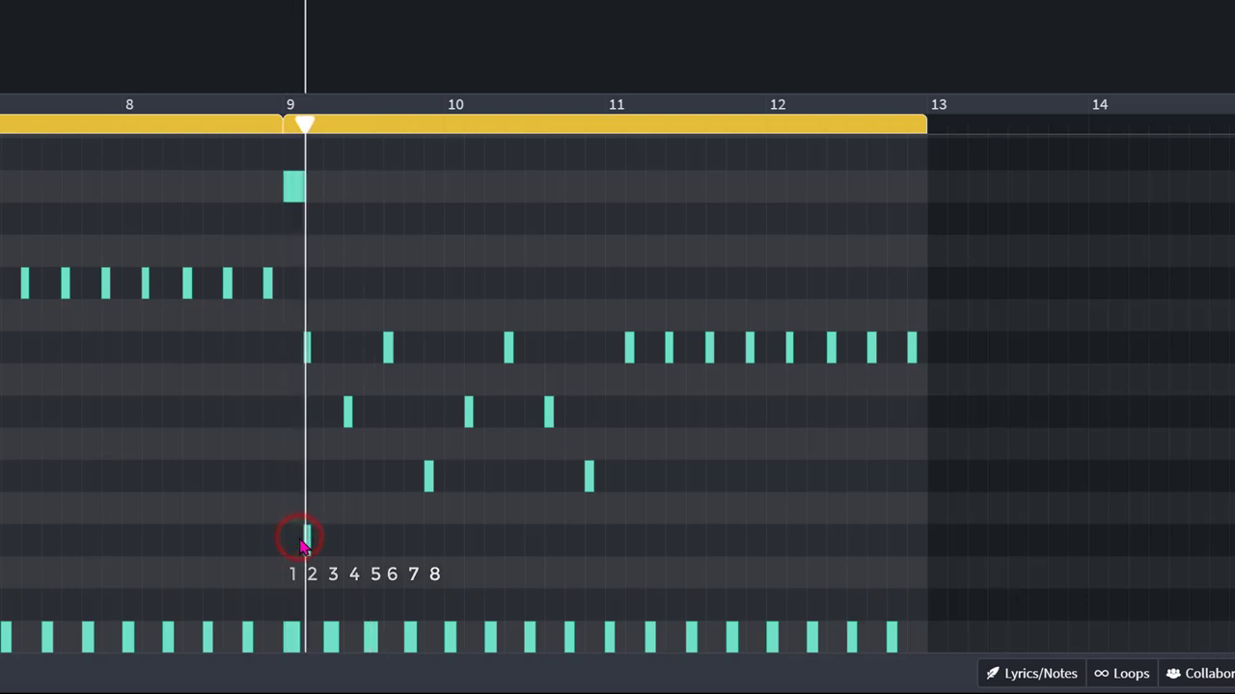
pyautogui.moveTo(305, 547); pyautogui.dragTo(320, 548)
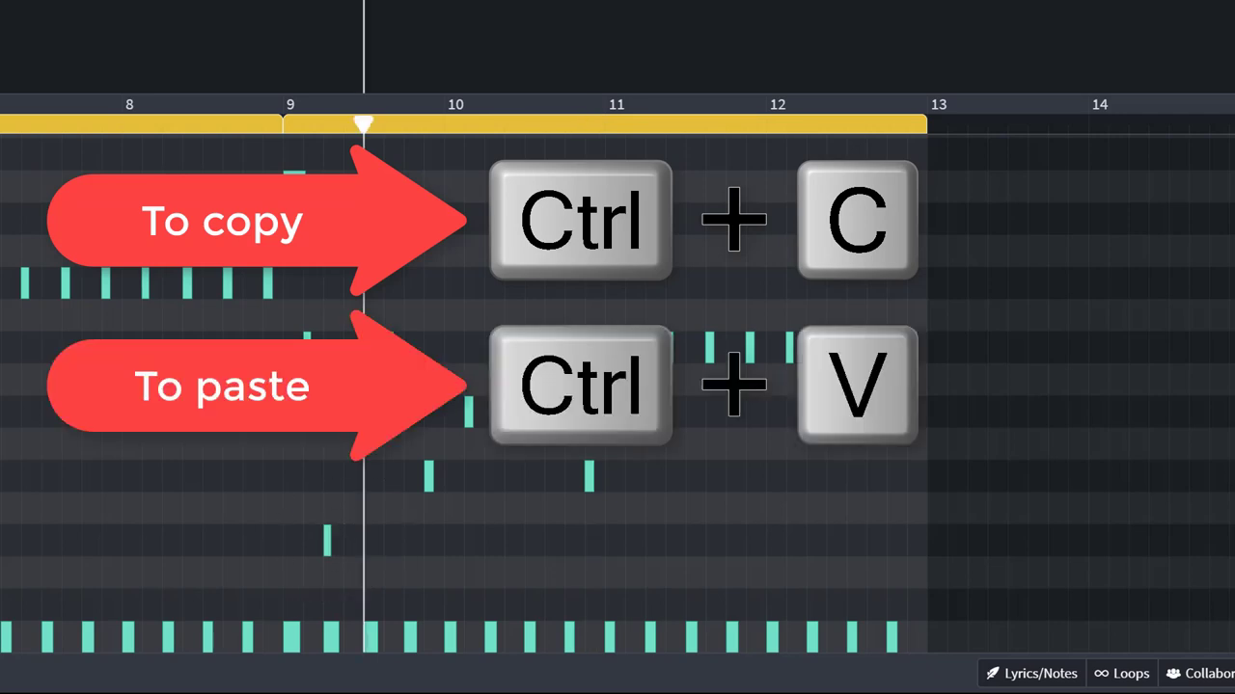
pyautogui.press('space')
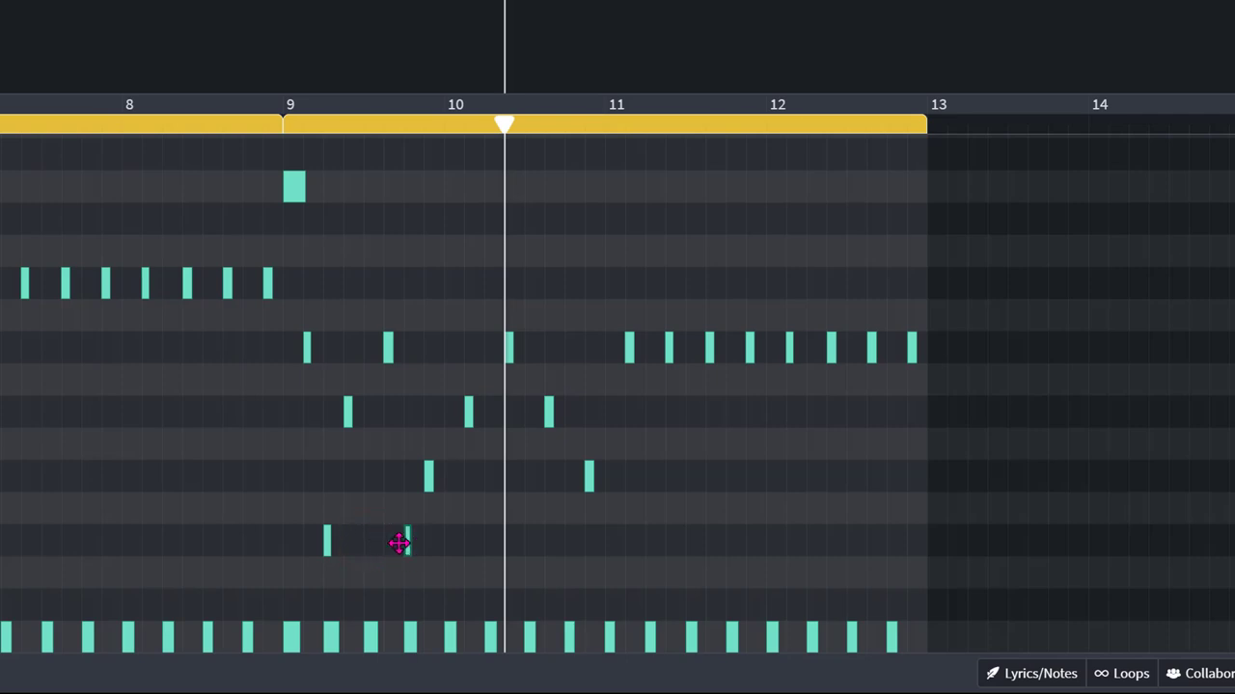
pyautogui.press('space')
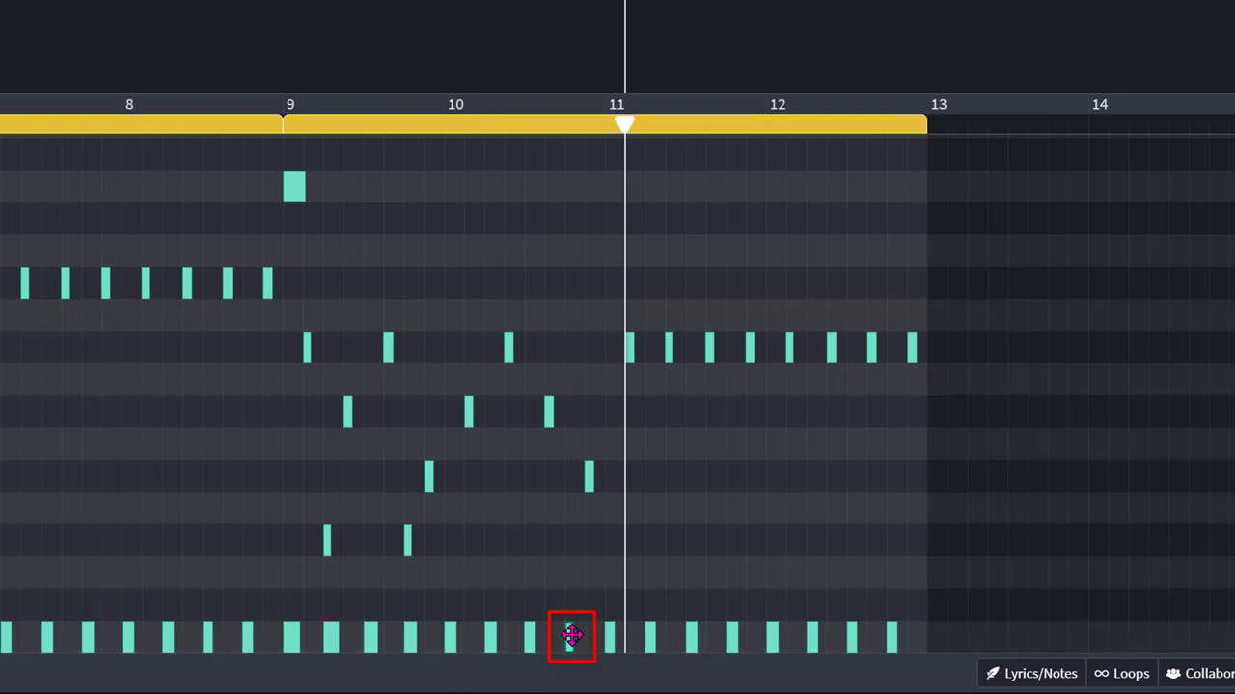
# Paste a copy of the kick note from beat 4 of bar 10 onto the second eighth of bar 11 and play it
pyautogui.hotkey('ctrl', 'v')
pyautogui.press('space')
pyautogui.press('space')
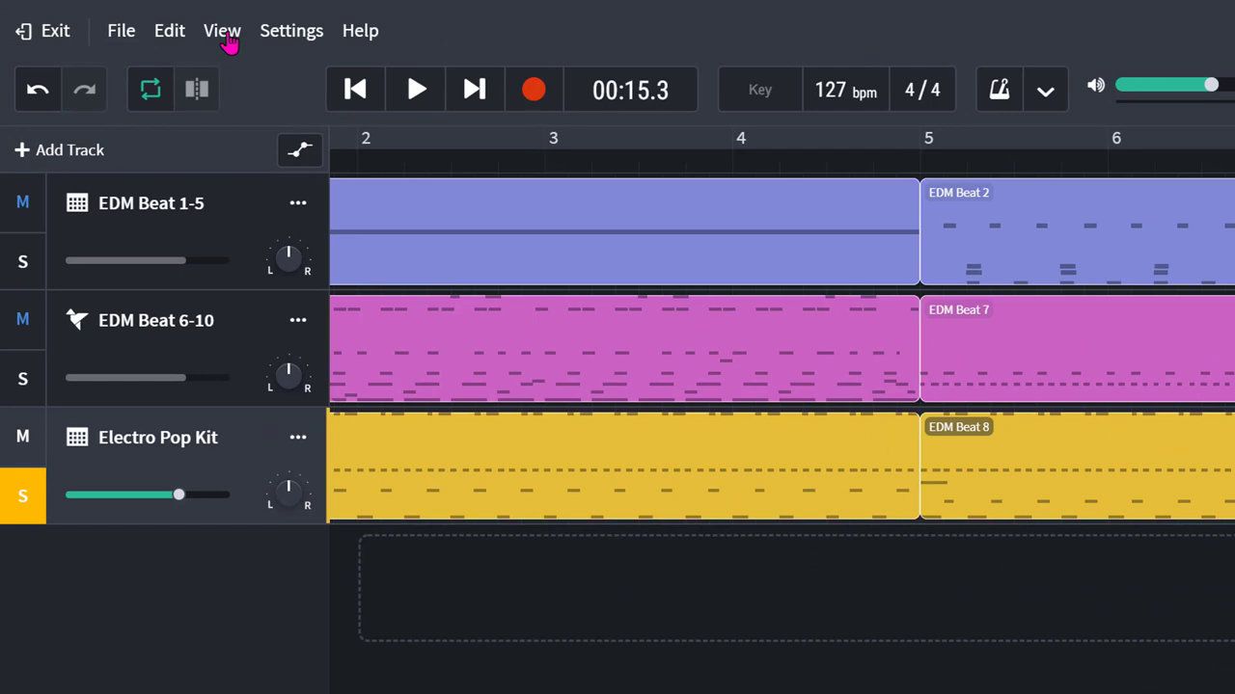
# Set the grid size to 1/4 and add four notes one beat apart, from beat 2 of bar 9, in the lane directly above the kick
pyautogui.moveTo(319, 128)
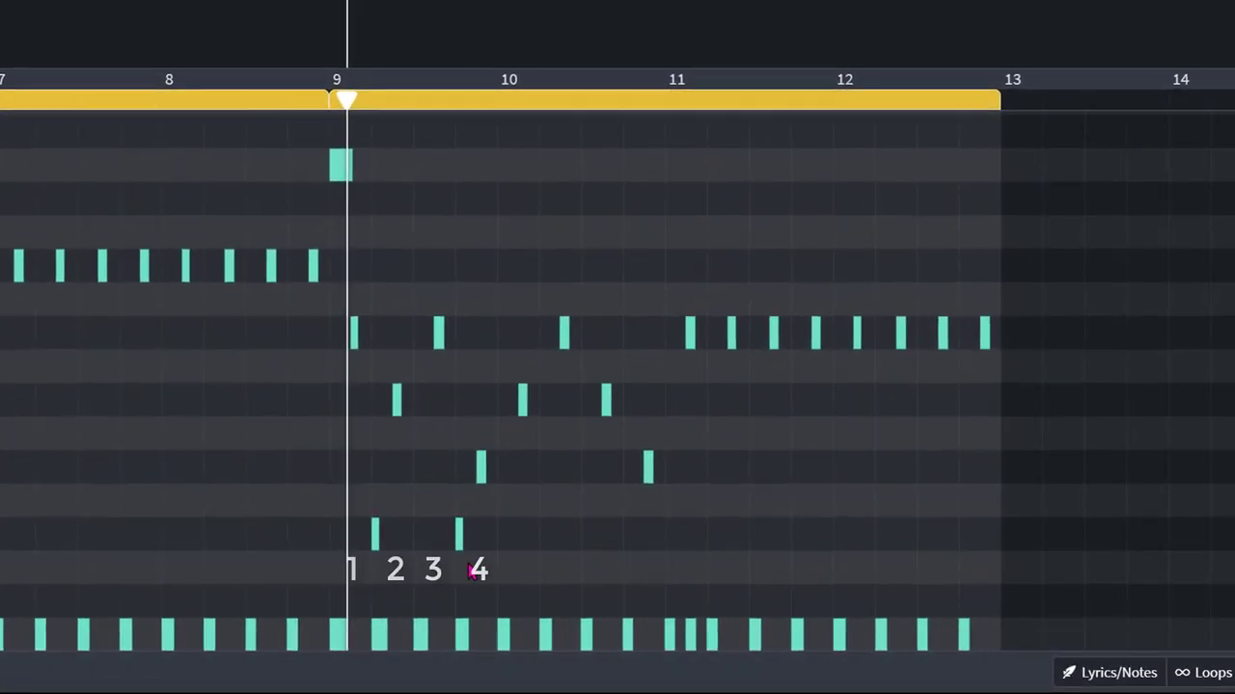
pyautogui.click(384, 602)
pyautogui.click(441, 606)
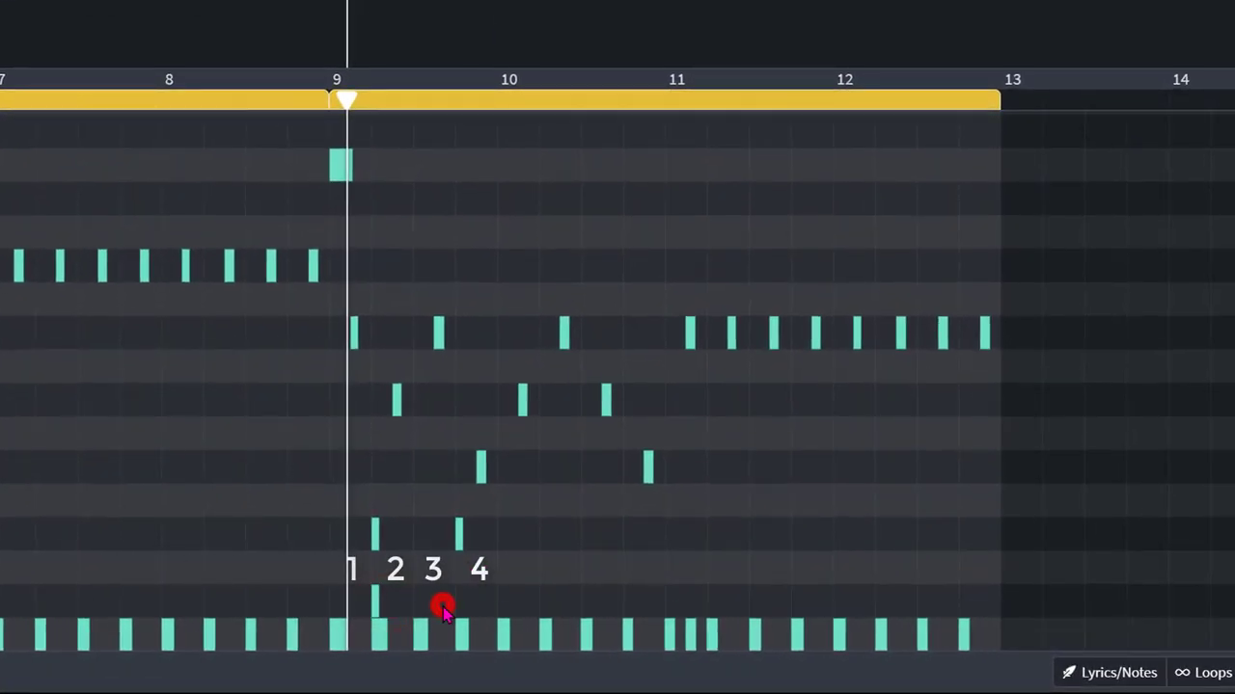
pyautogui.click(478, 606)
pyautogui.click(519, 608)
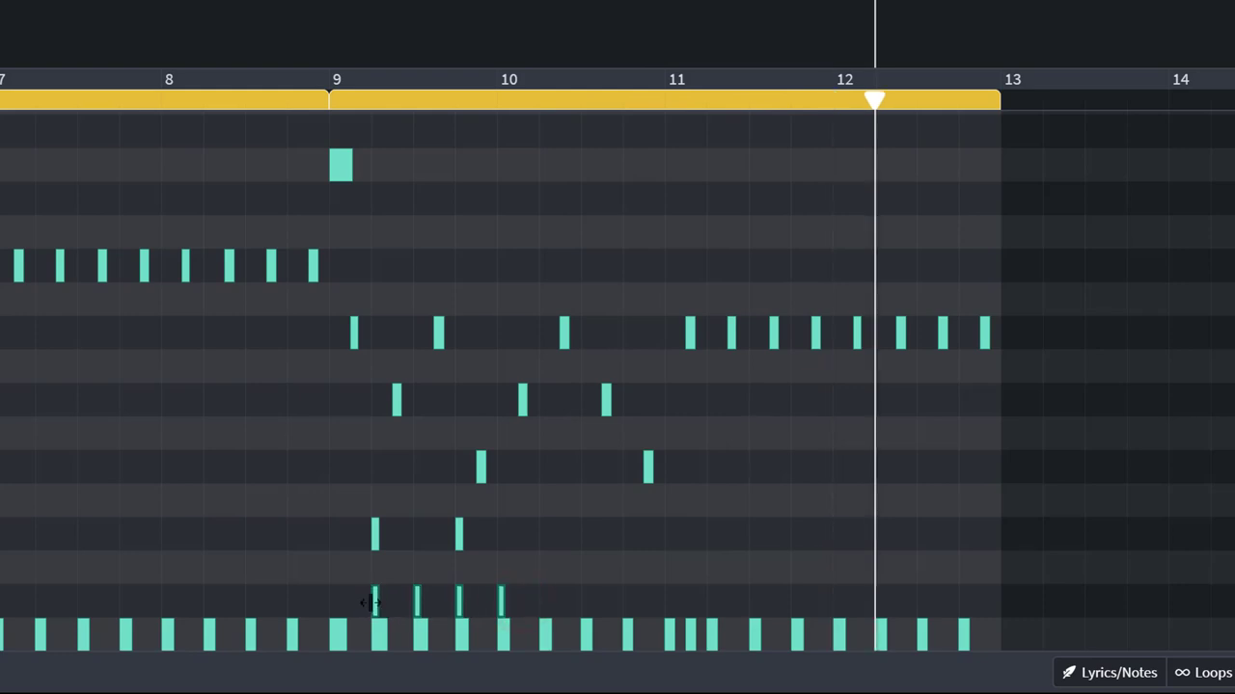
# Move the four new notes above the kick together onto beats 1 to 4 of bar 11 and play the loop
pyautogui.moveTo(390, 603); pyautogui.dragTo(618, 618)
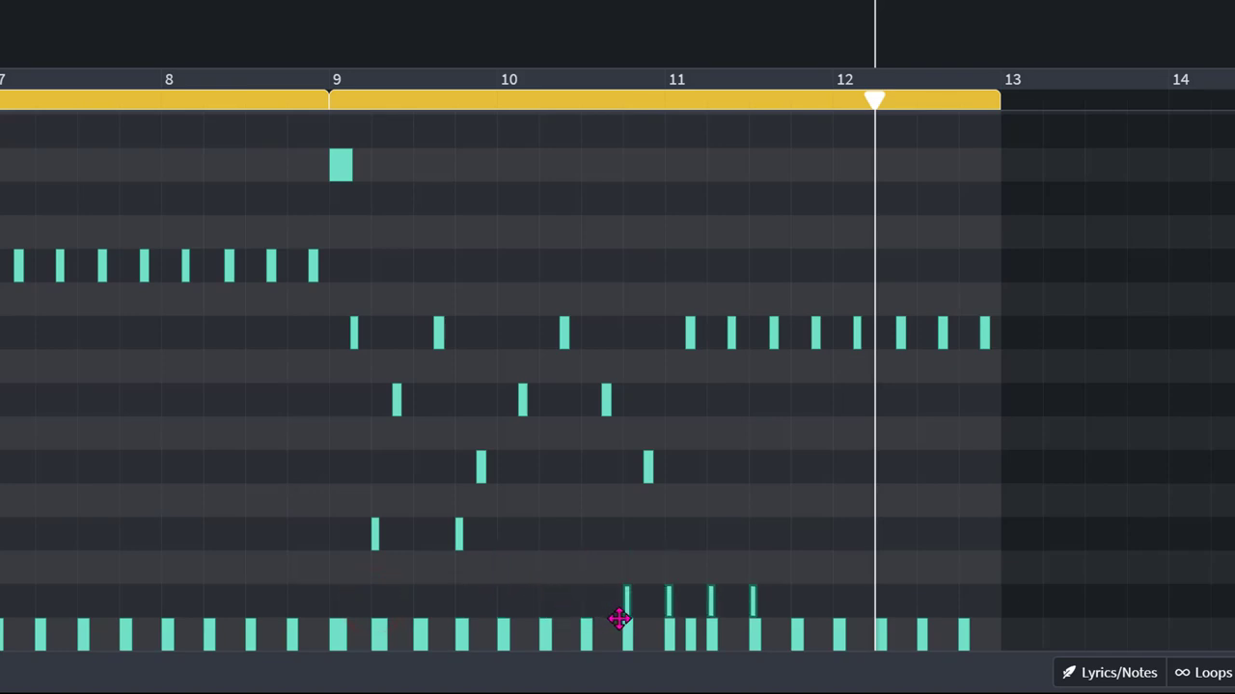
pyautogui.moveTo(658, 621); pyautogui.dragTo(661, 625)
pyautogui.click(661, 625)
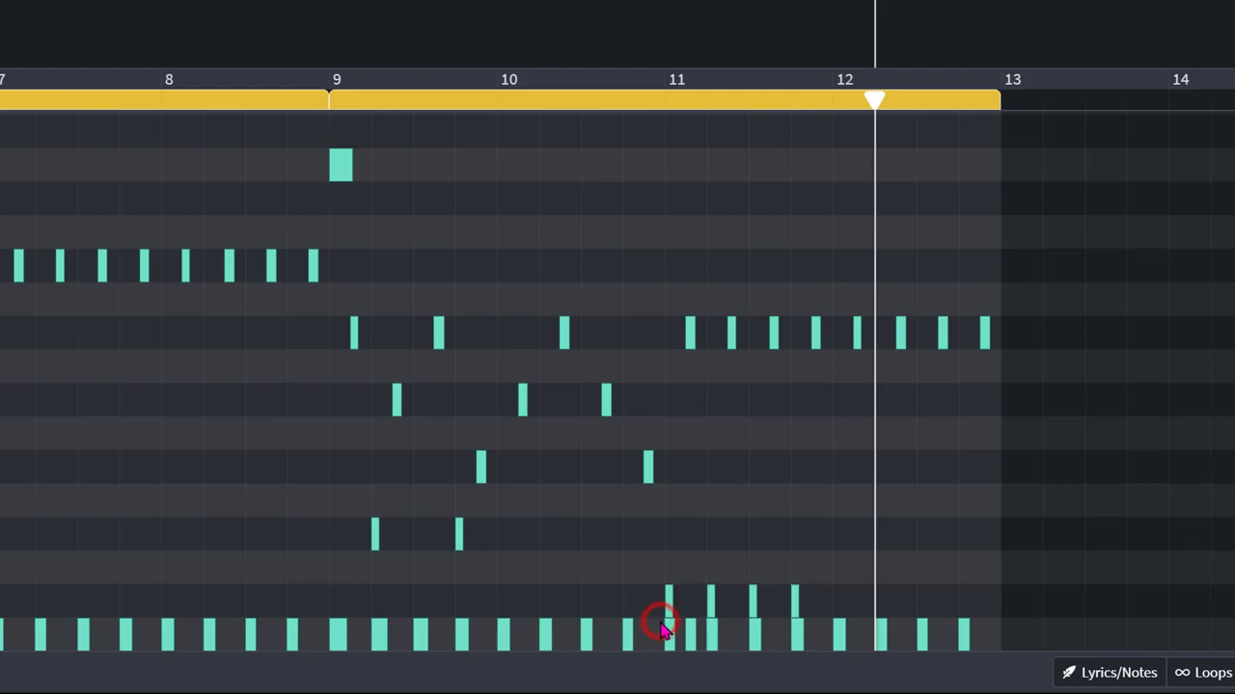
pyautogui.press('space')
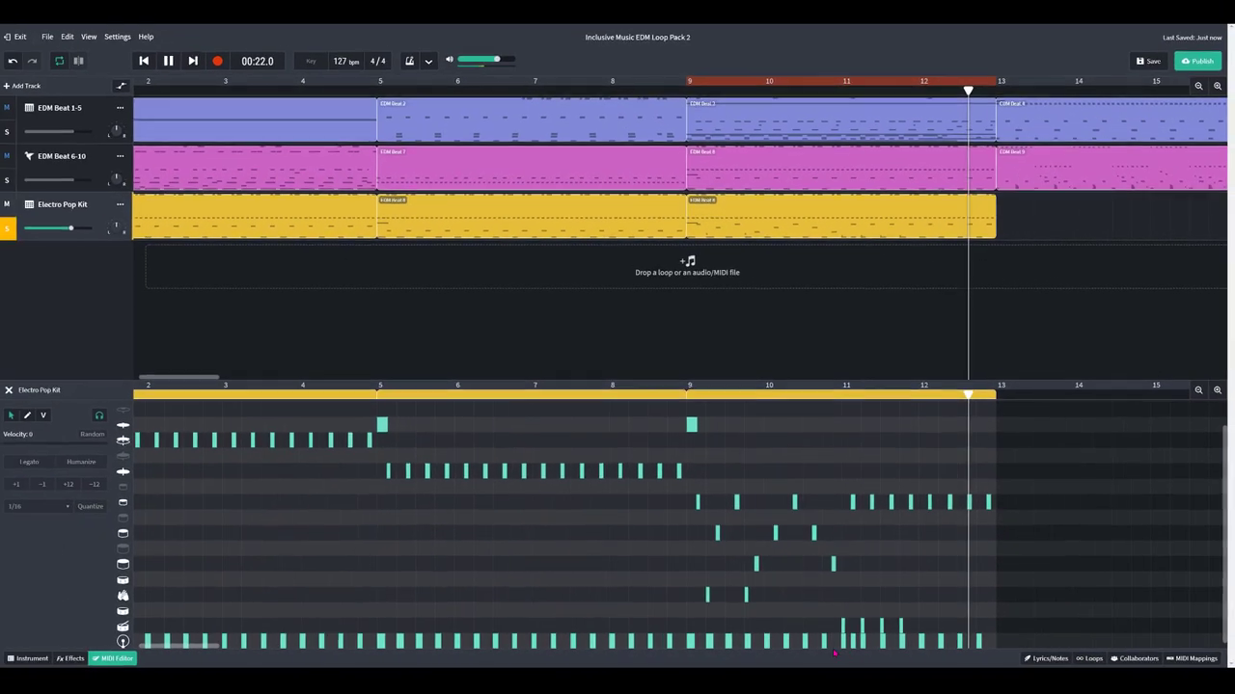
# Set the grid size to 1/8 and shift the last three notes above the kick in bar 11 one eighth later
pyautogui.click(92, 39)
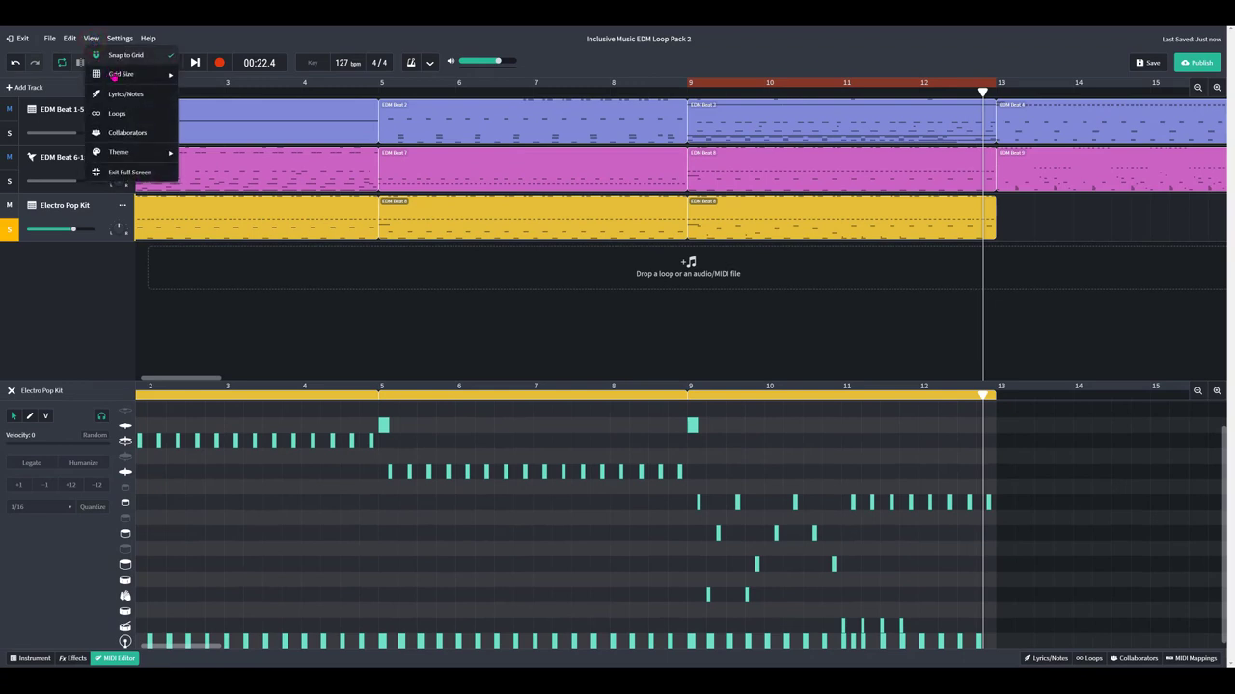
pyautogui.moveTo(121, 76)
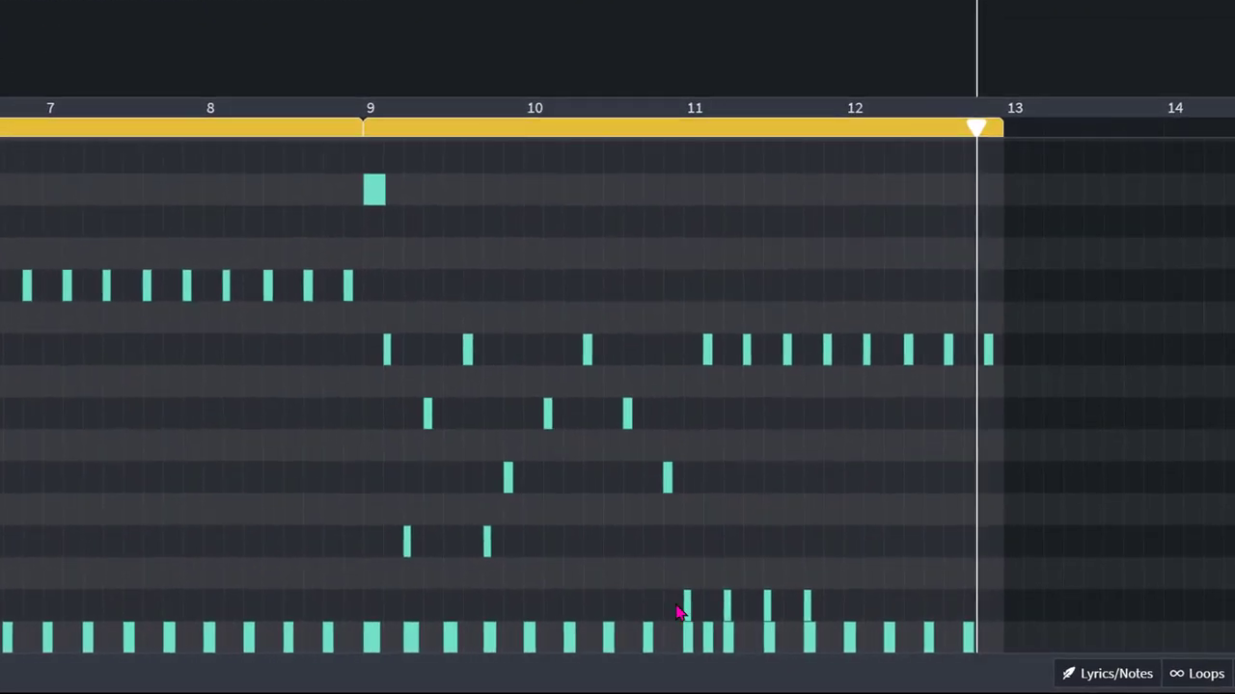
pyautogui.moveTo(672, 608); pyautogui.dragTo(816, 624)
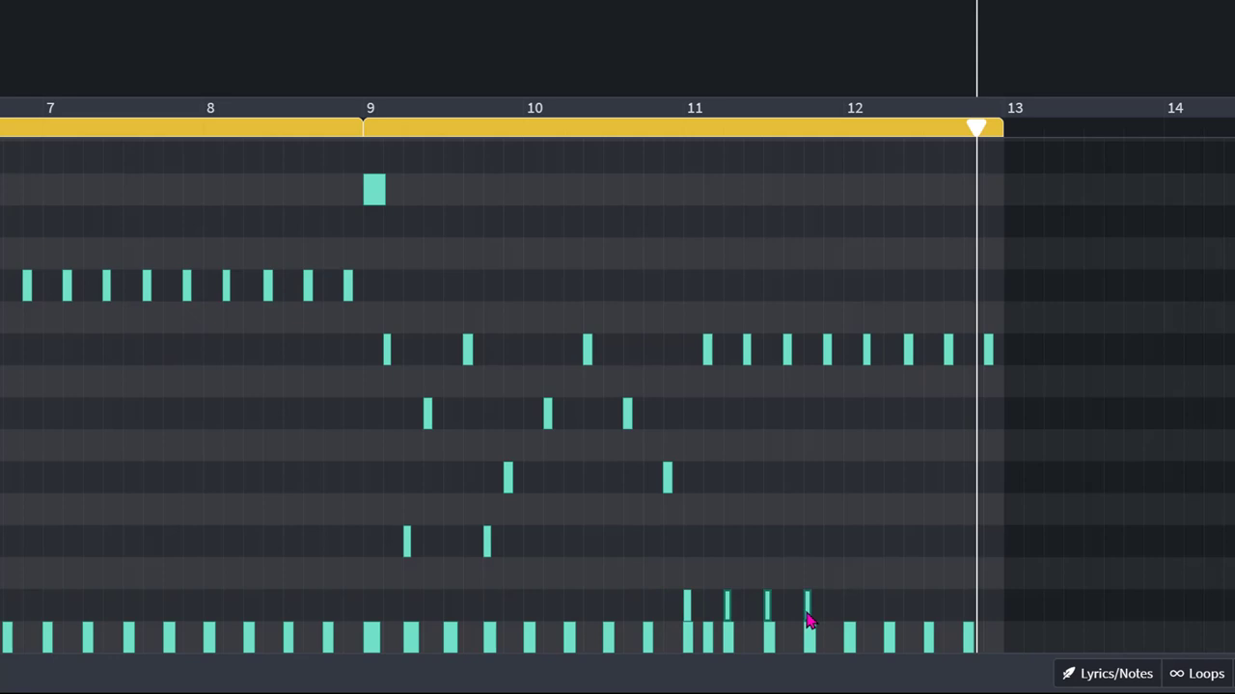
pyautogui.moveTo(817, 614); pyautogui.dragTo(821, 614)
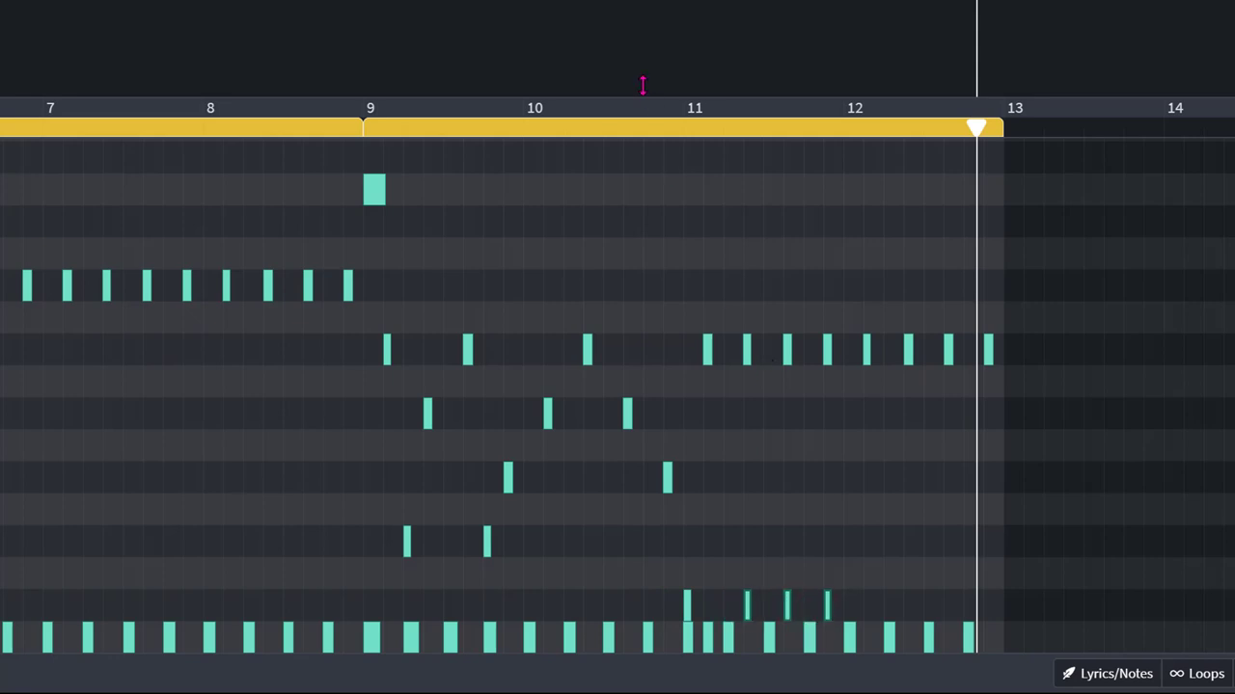
pyautogui.press('space')
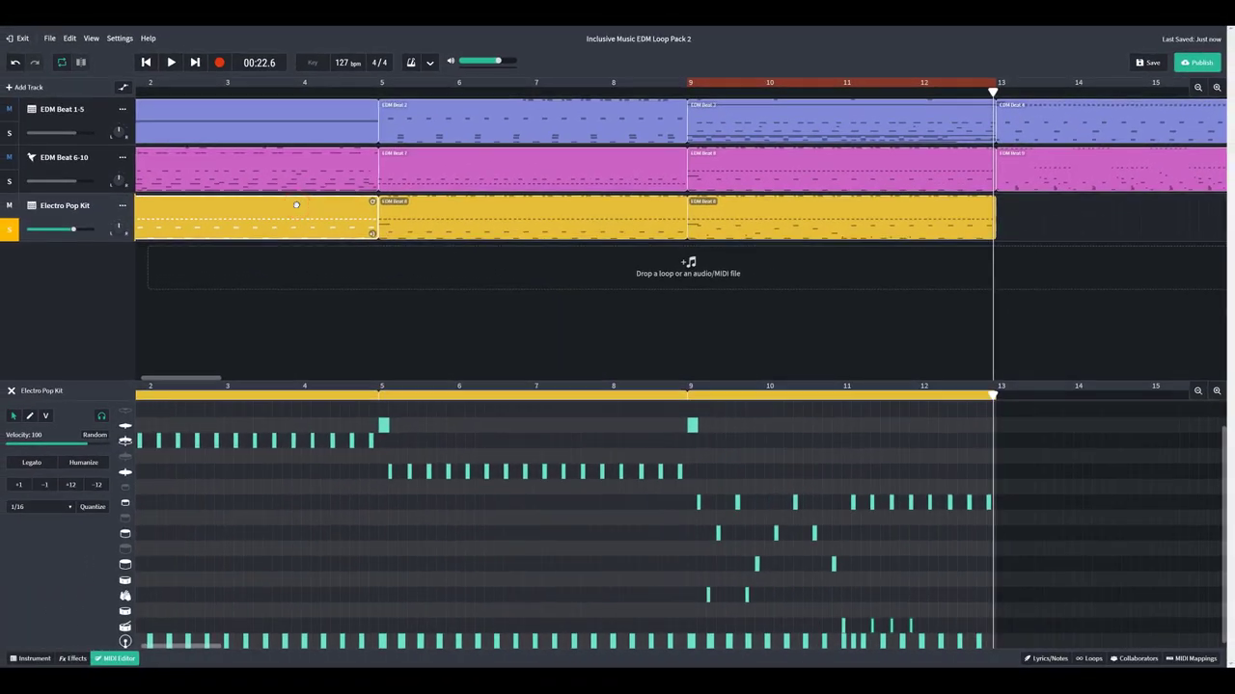
# Set the cycle to the first Electro Pop Kit loop and play it
pyautogui.rightClick(296, 205)
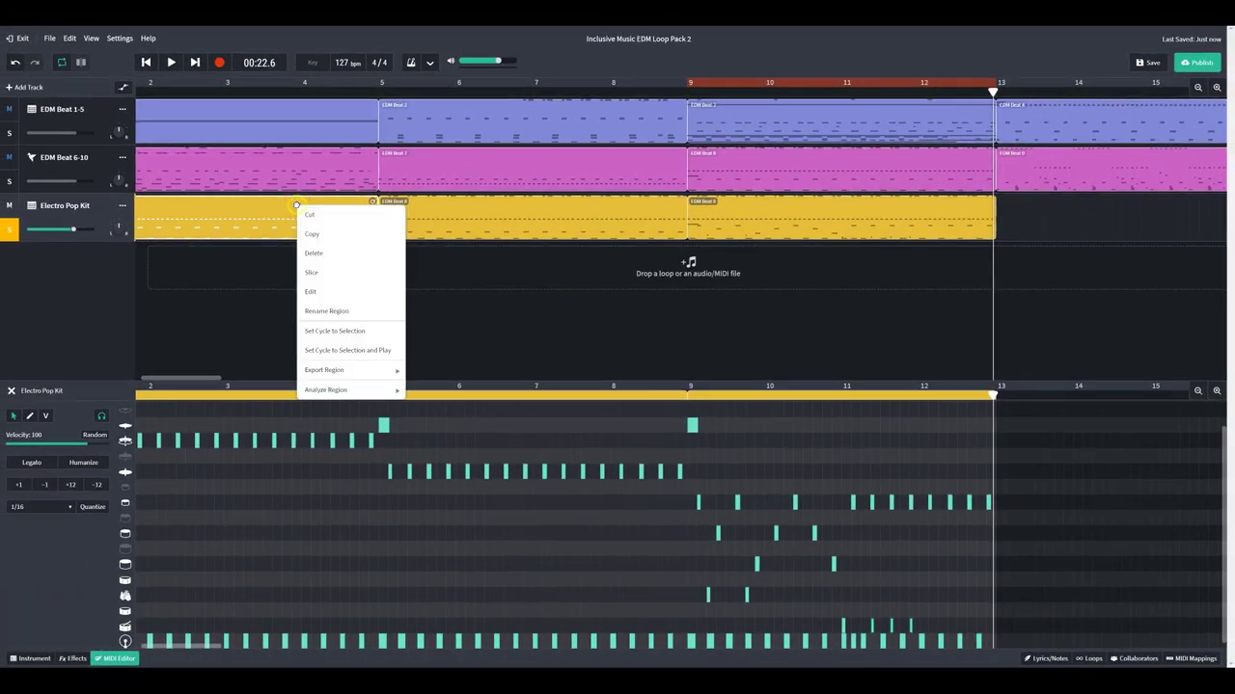
pyautogui.click(340, 351)
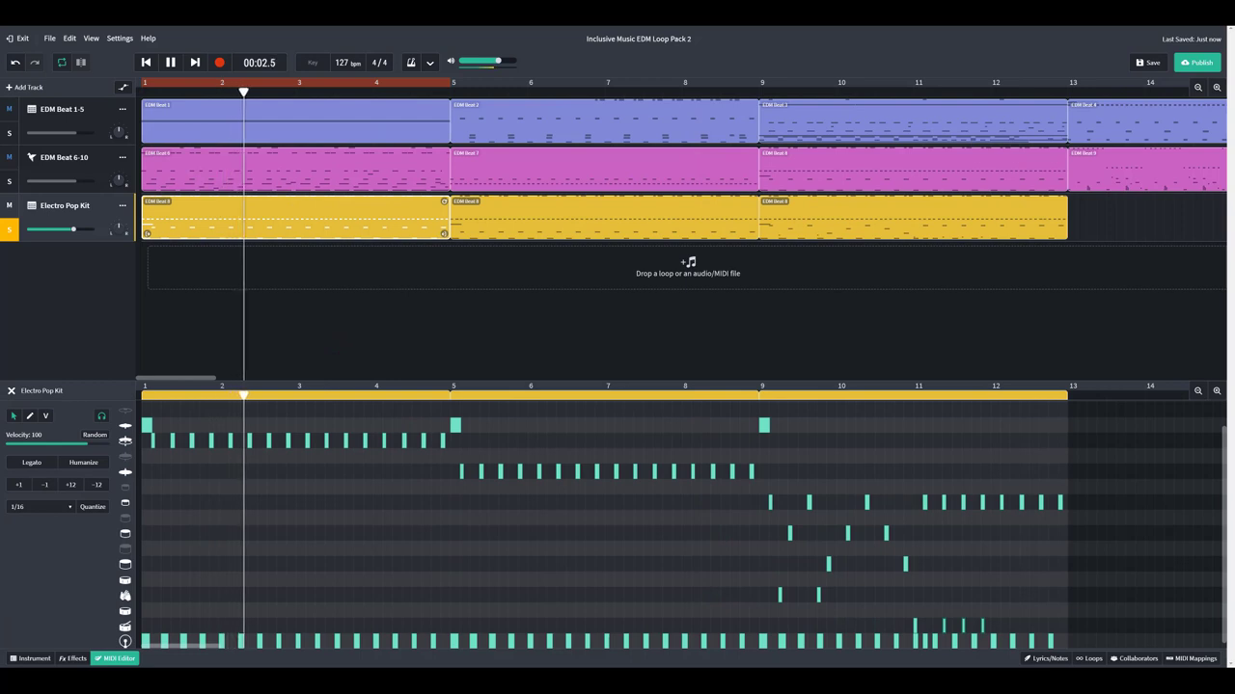
# Import Am Chords 7.mid onto the Am Chords 7 track and play the chords
pyautogui.click(62, 63)
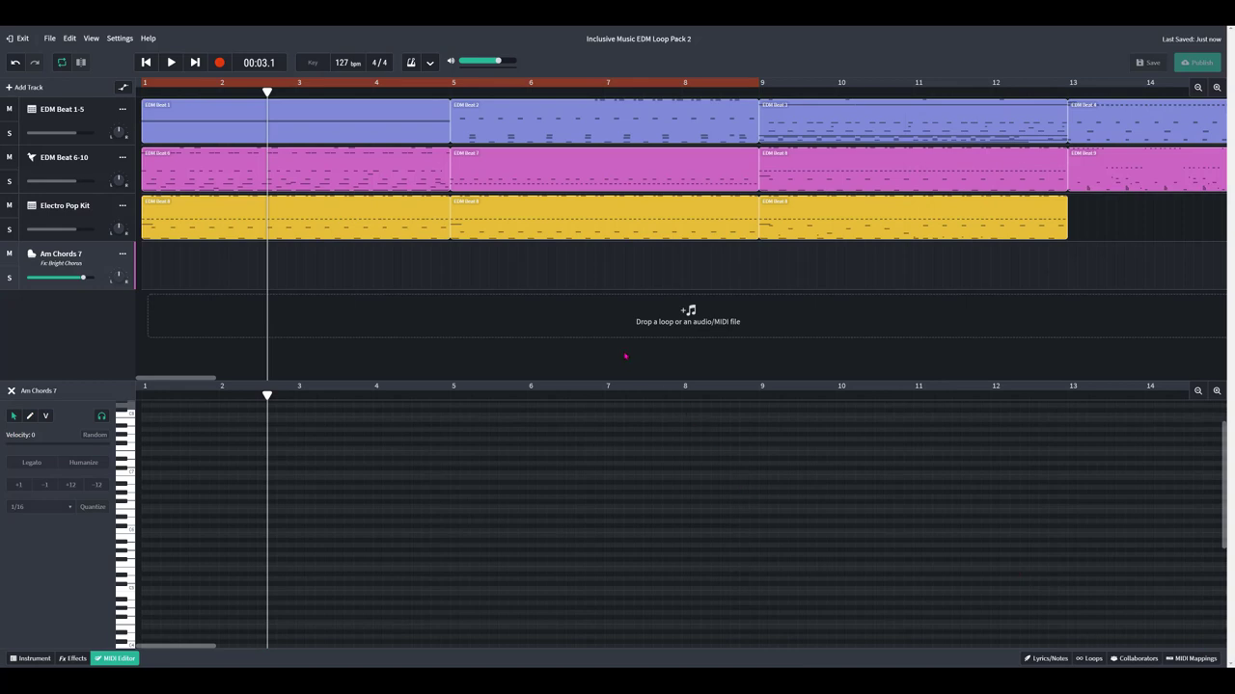
pyautogui.click(573, 315)
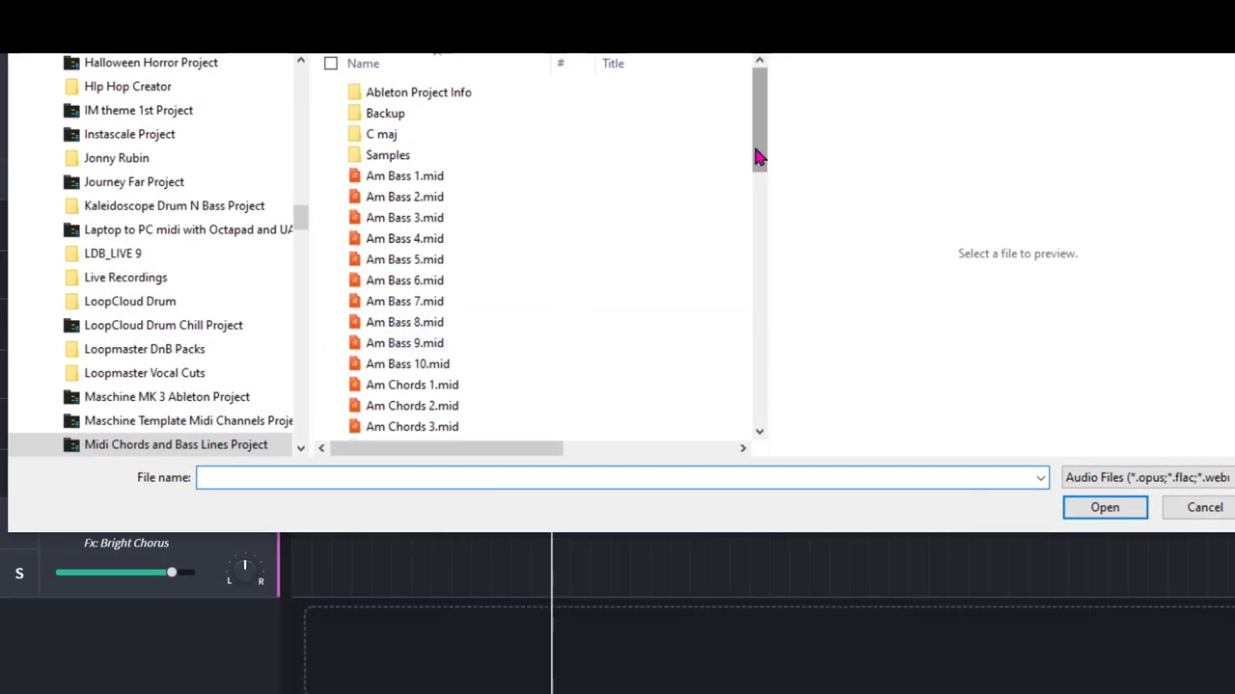
pyautogui.moveTo(755, 155); pyautogui.dragTo(756, 200)
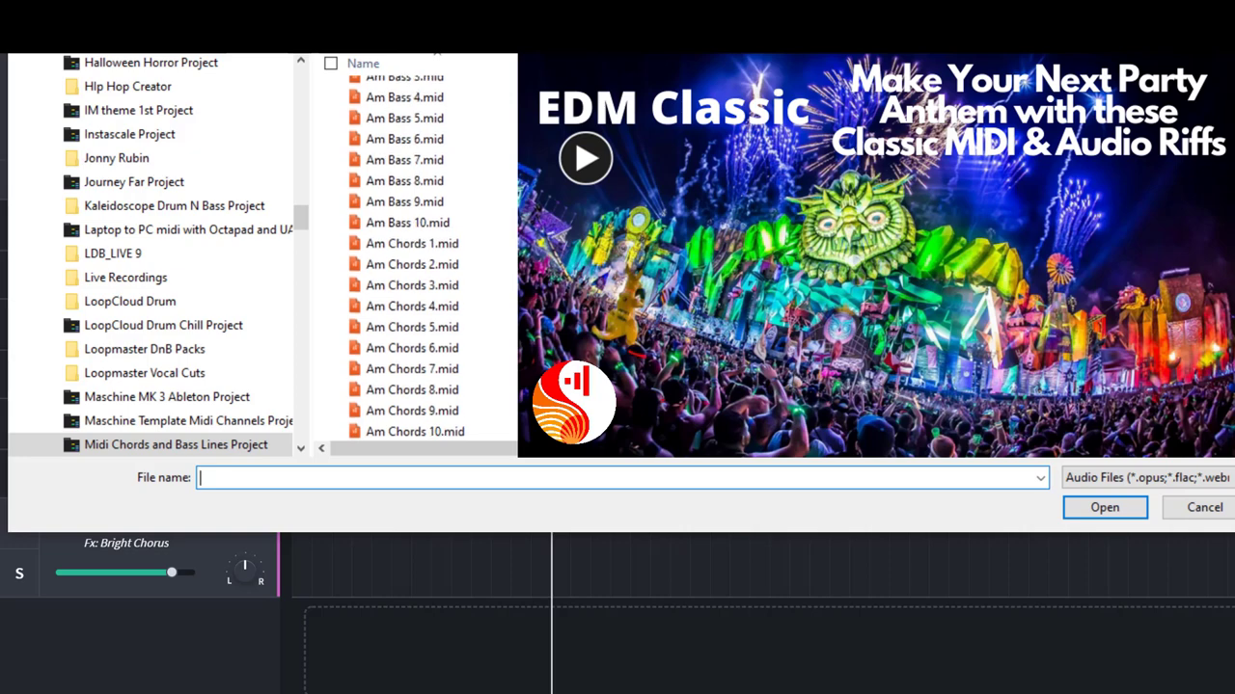
pyautogui.doubleClick(410, 369)
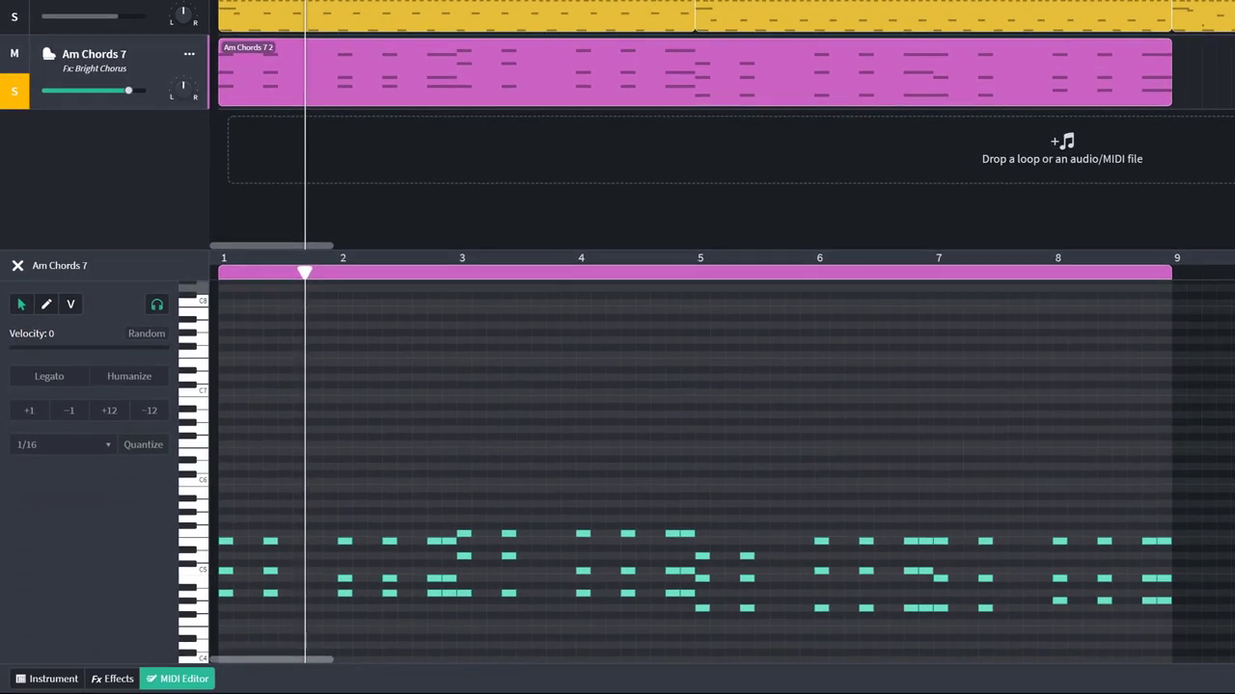
pyautogui.press('space')
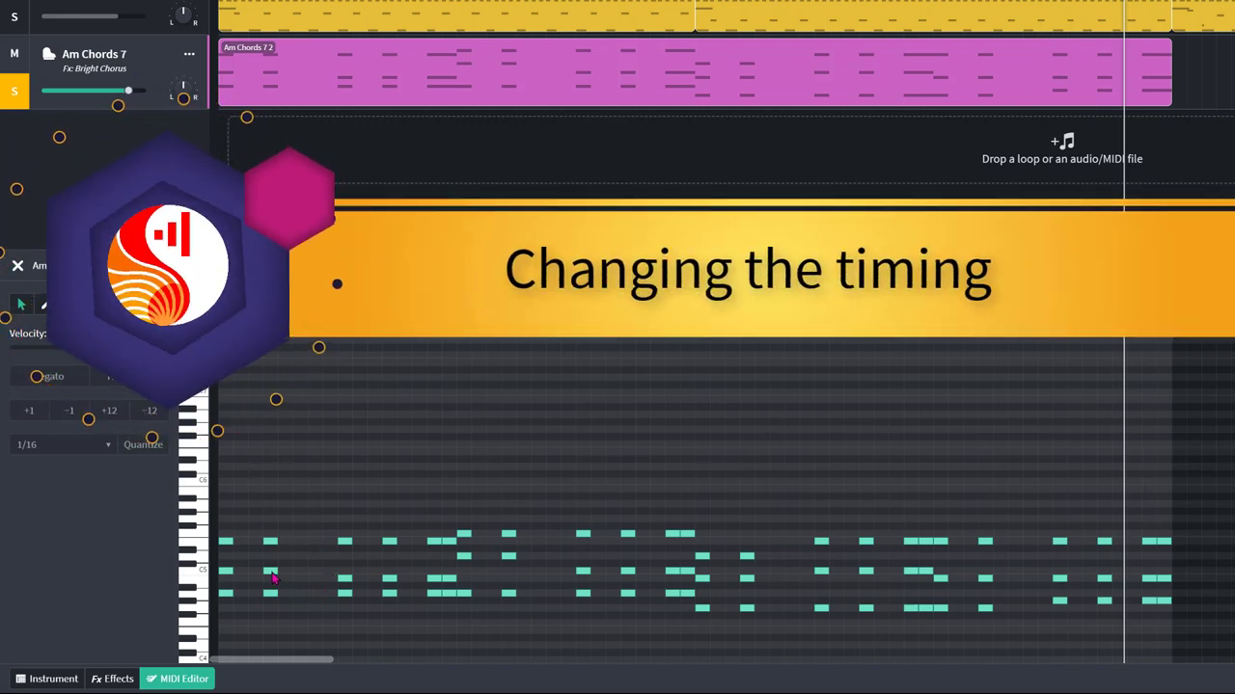
# Stagger the second chord in bars 1 and 2, moving its middle note one eighth later and one outer note a quarter later
pyautogui.click(276, 572)
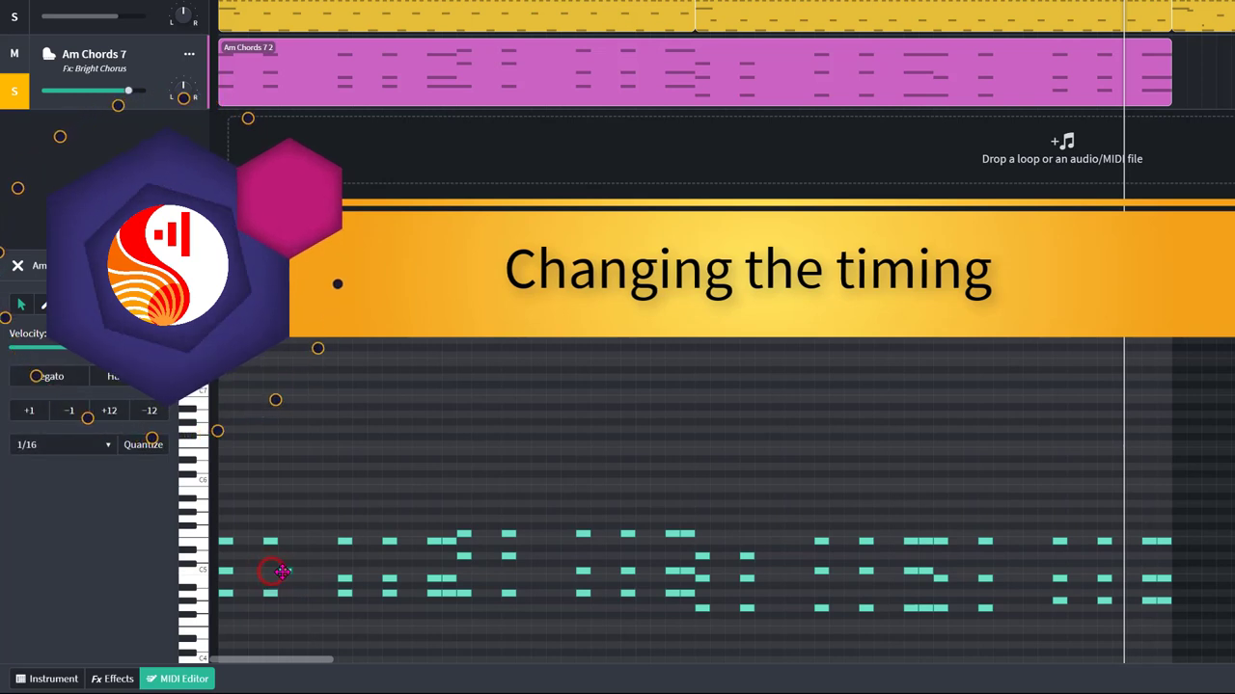
pyautogui.moveTo(280, 571); pyautogui.dragTo(294, 542)
pyautogui.click(270, 542)
pyautogui.press('space')
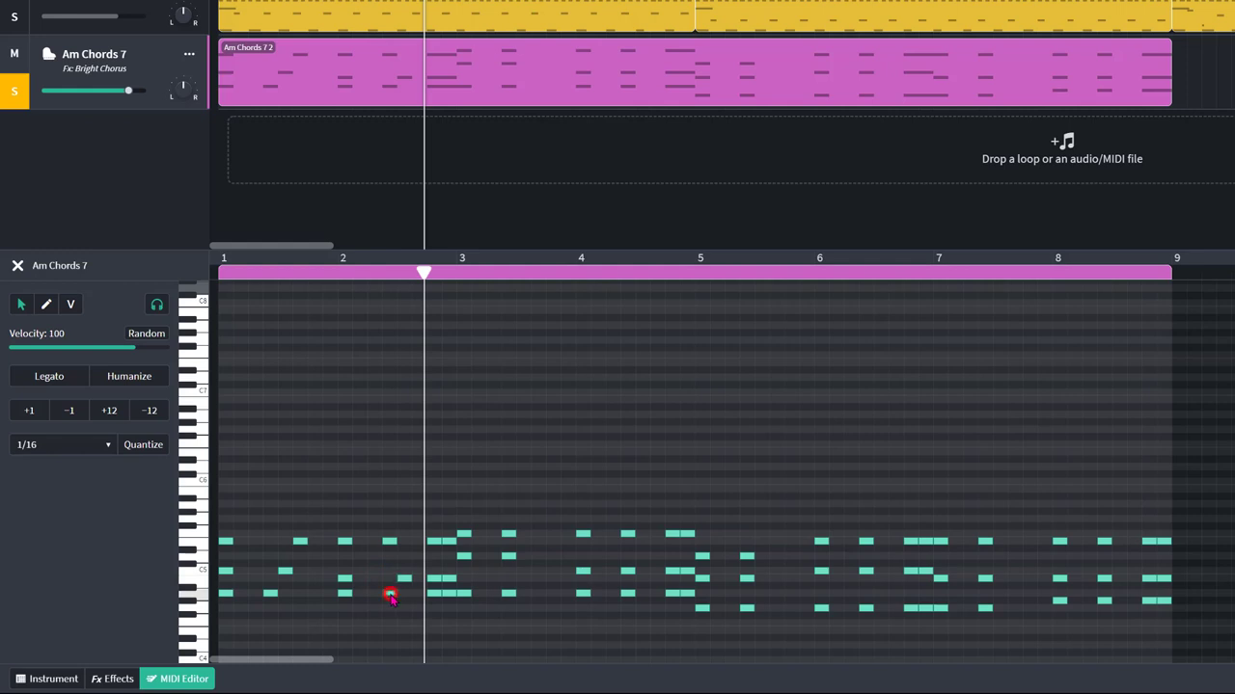
pyautogui.press('space')
pyautogui.press('space')
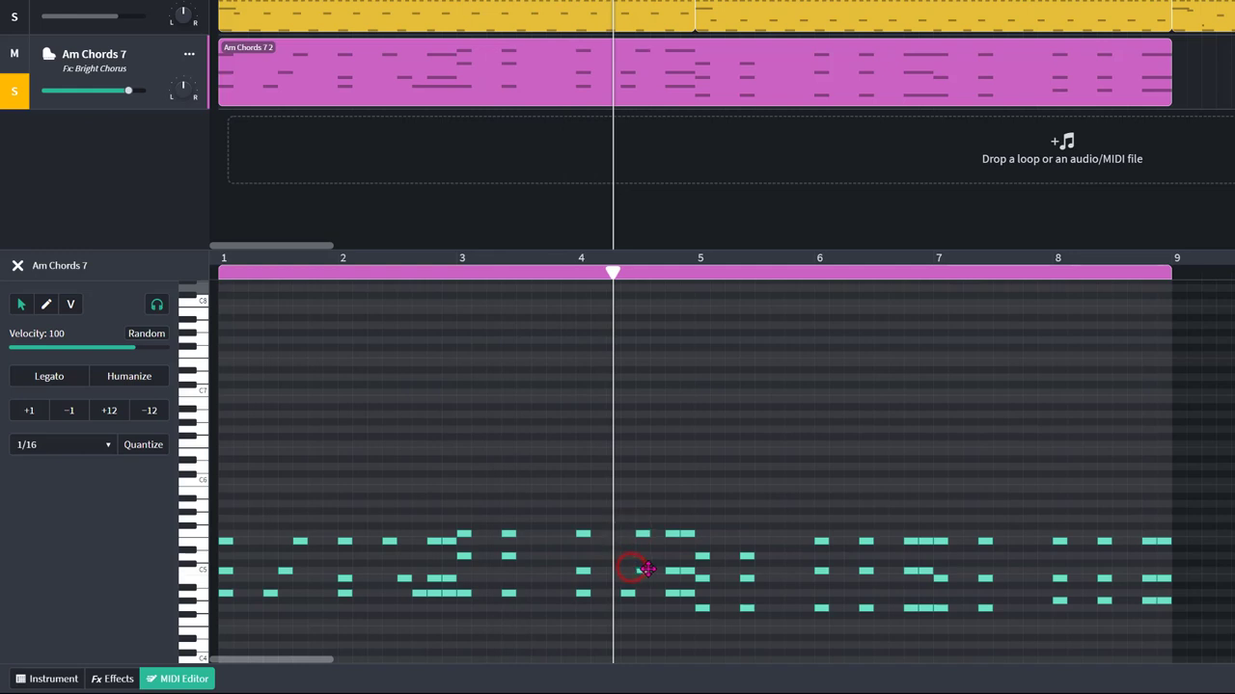
# Stagger the notes of the second chord in bars 4, 6 and 8 one eighth apart, and play the clip
pyautogui.click(654, 569)
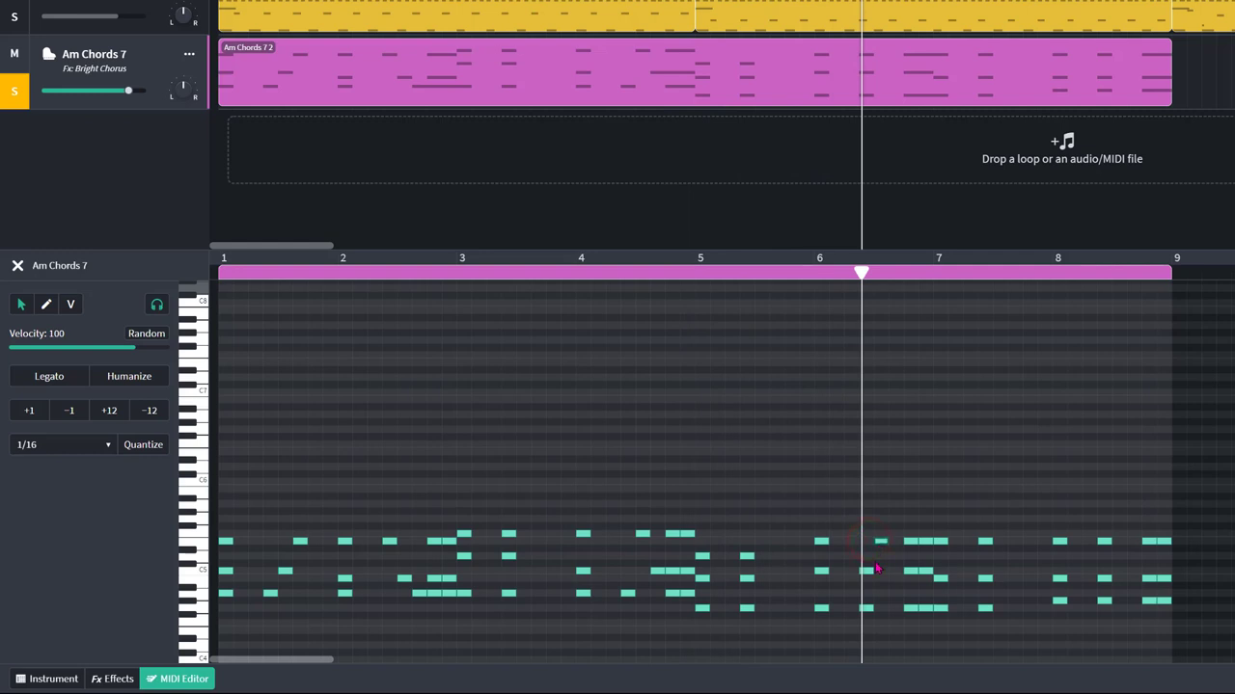
pyautogui.click(866, 608)
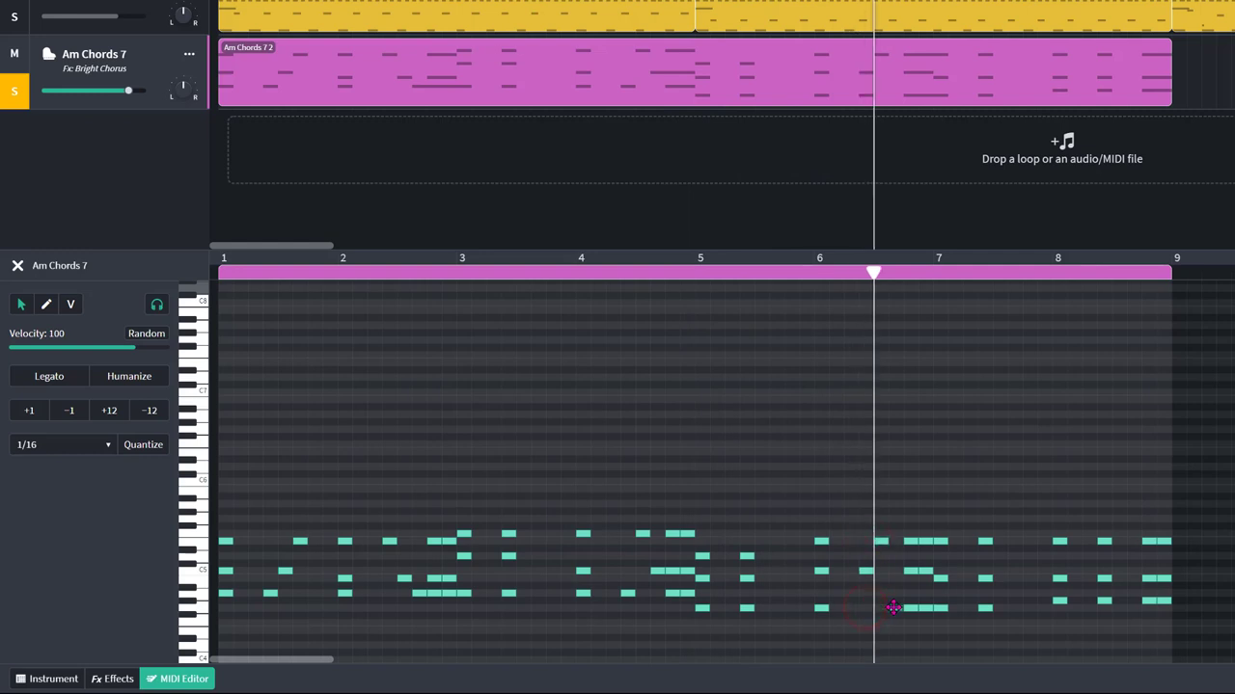
pyautogui.press('Return')
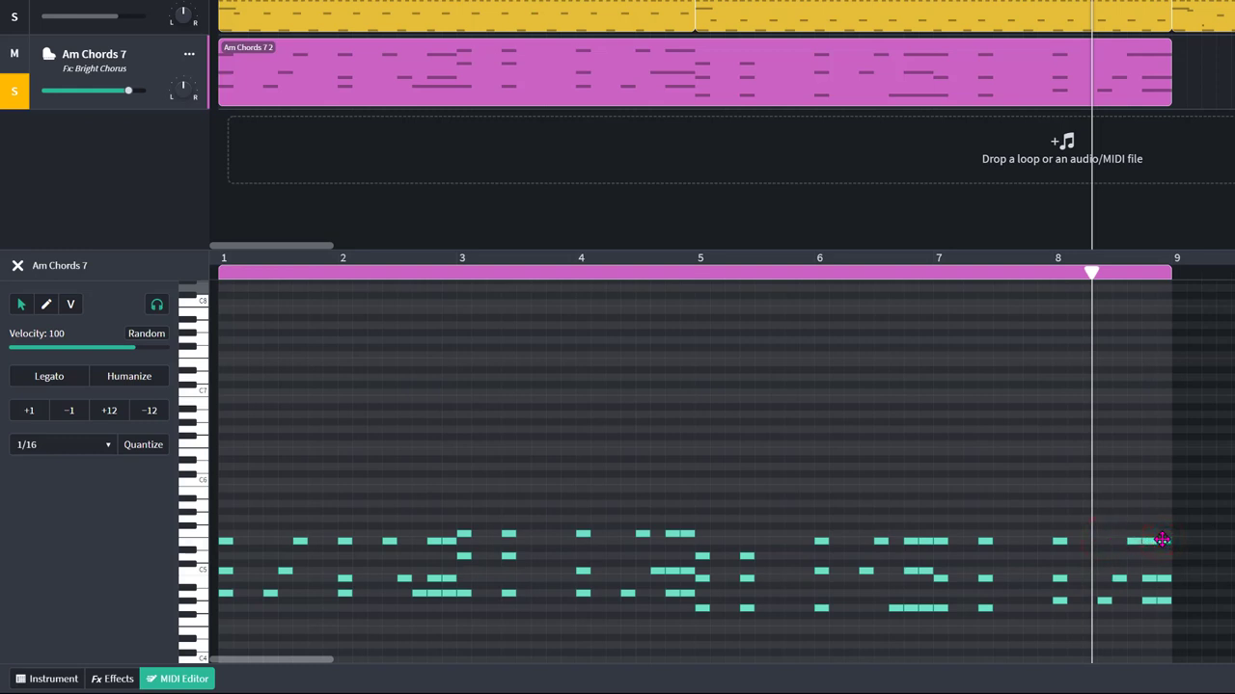
pyautogui.press('space')
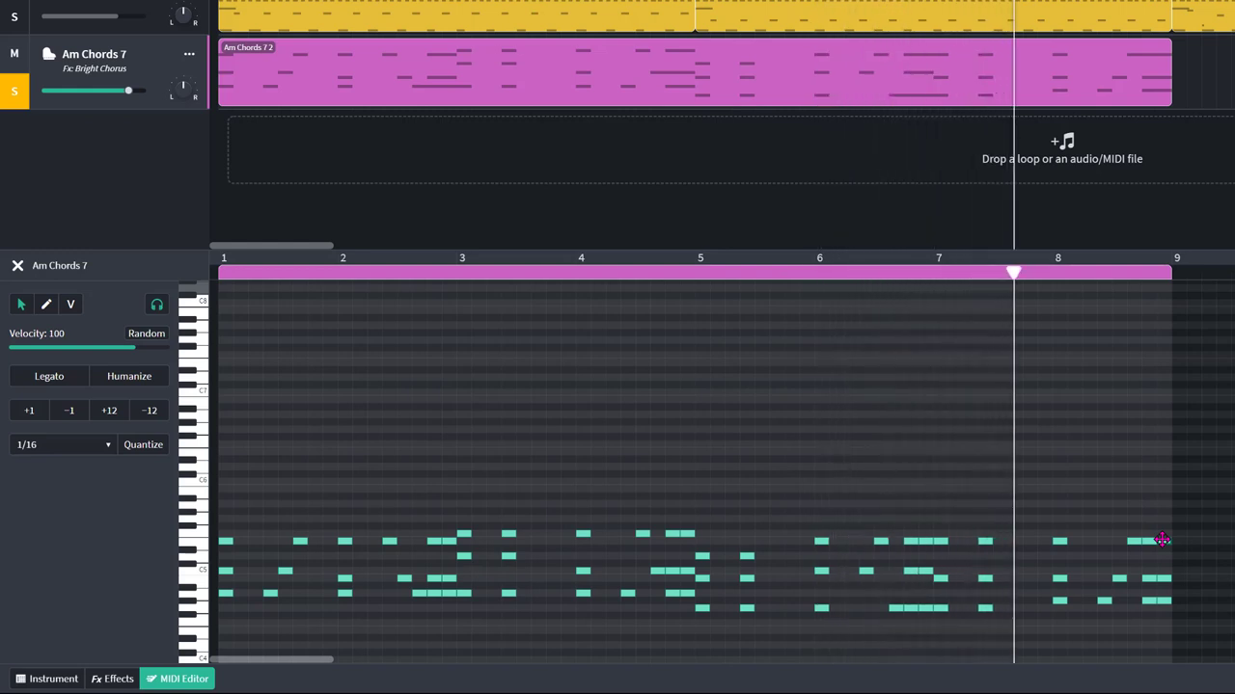
# Duplicate all chord notes, move the copies one octave up in line with the originals from bar 1, and play the result
pyautogui.click(433, 465)
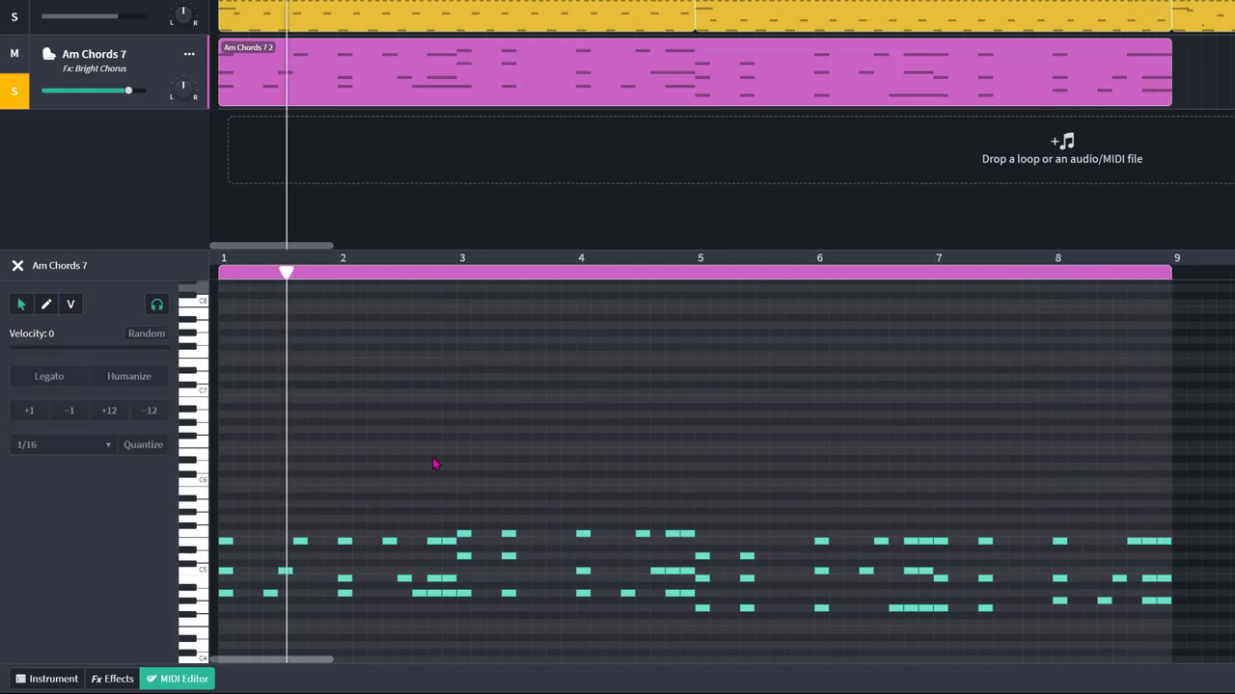
pyautogui.hotkey('ctrl', 'a')
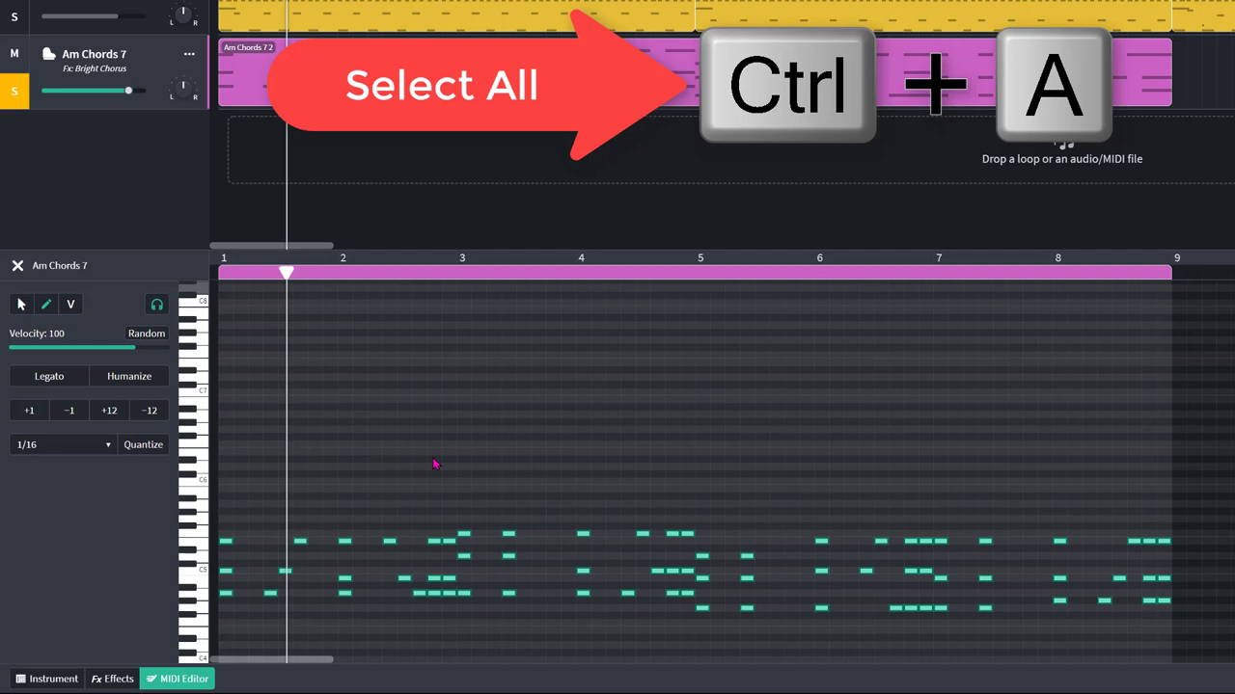
pyautogui.hotkey('ctrl', 'c')
pyautogui.hotkey('ctrl', 'v')
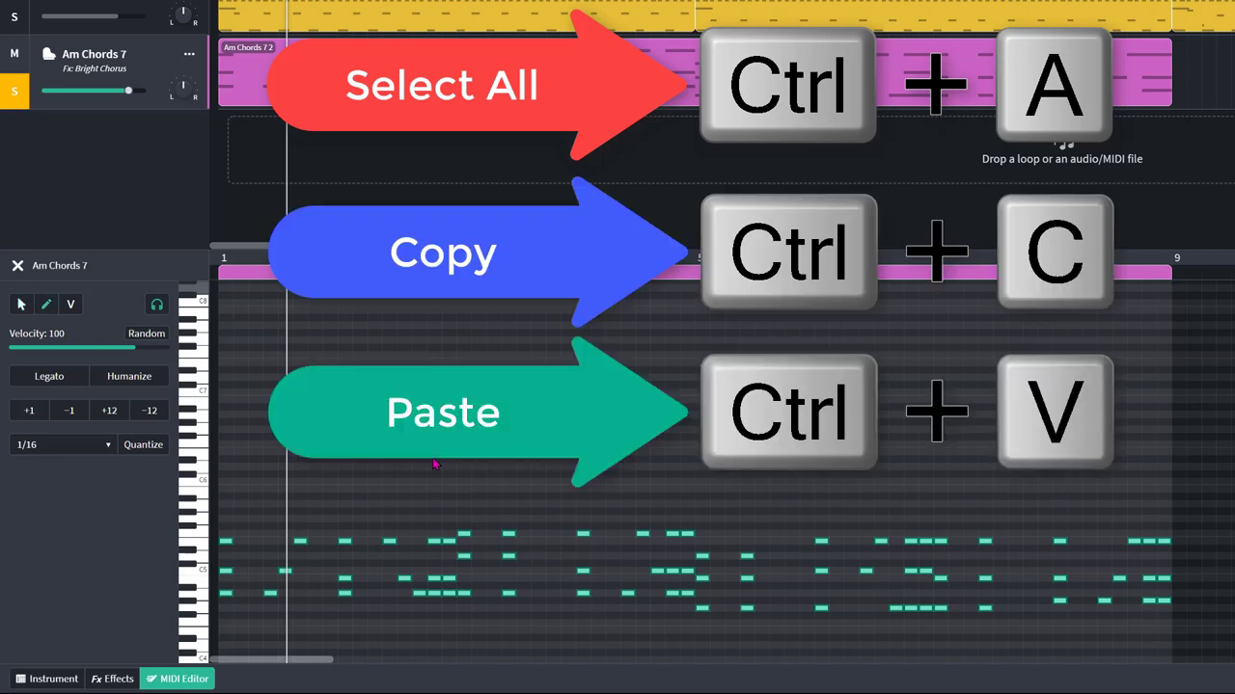
pyautogui.hotkey('ctrl', 'v')
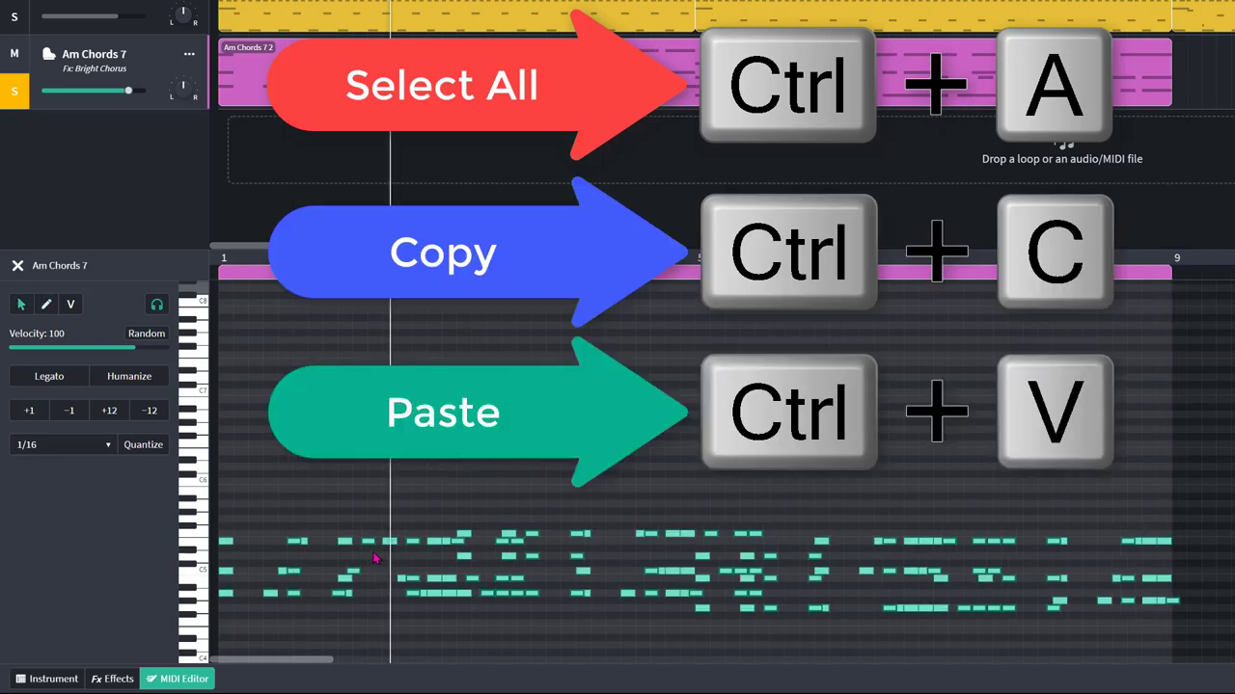
pyautogui.moveTo(369, 545); pyautogui.dragTo(369, 503)
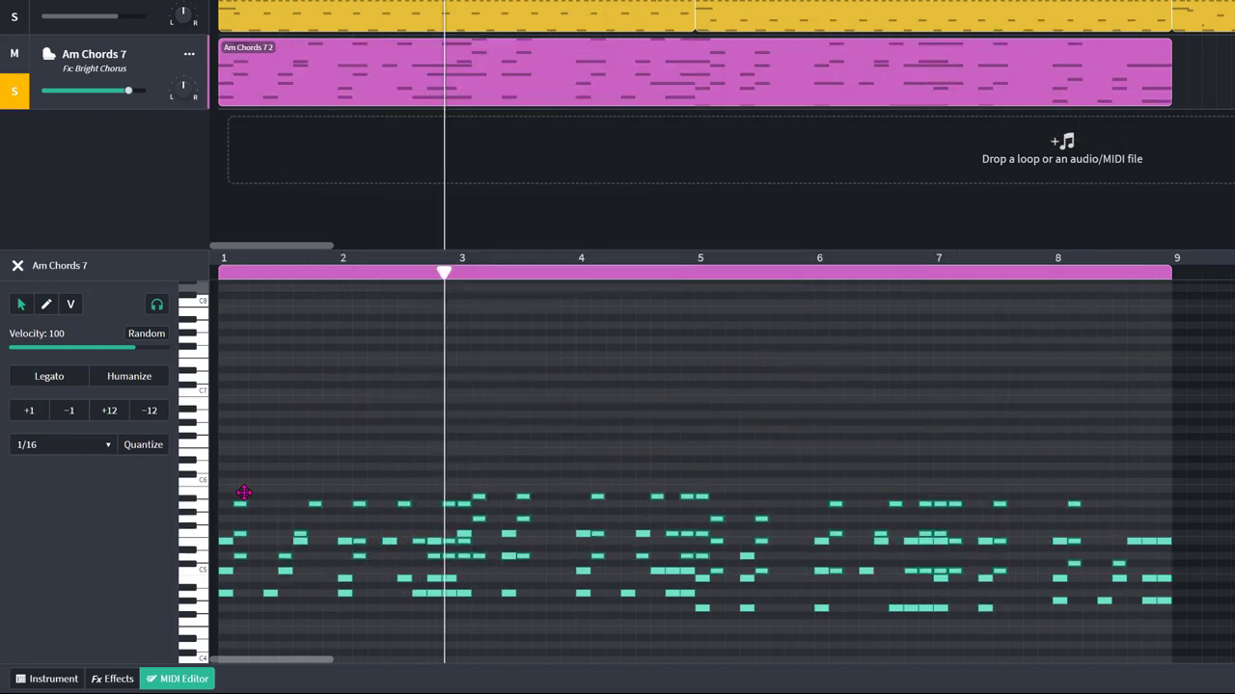
pyautogui.moveTo(240, 491); pyautogui.dragTo(232, 453)
pyautogui.press('space')
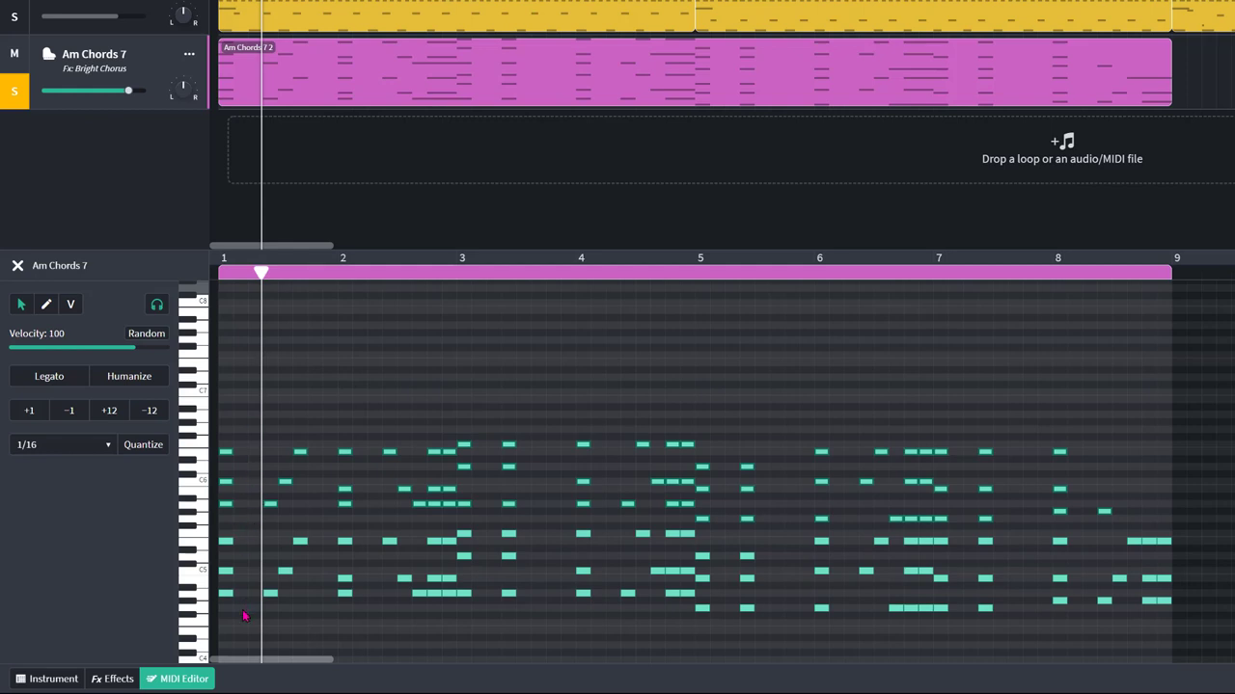
# Copy the lowest chord notes from the second chord of bar 1 onward and place them one octave lower as a bass line
pyautogui.click(325, 618)
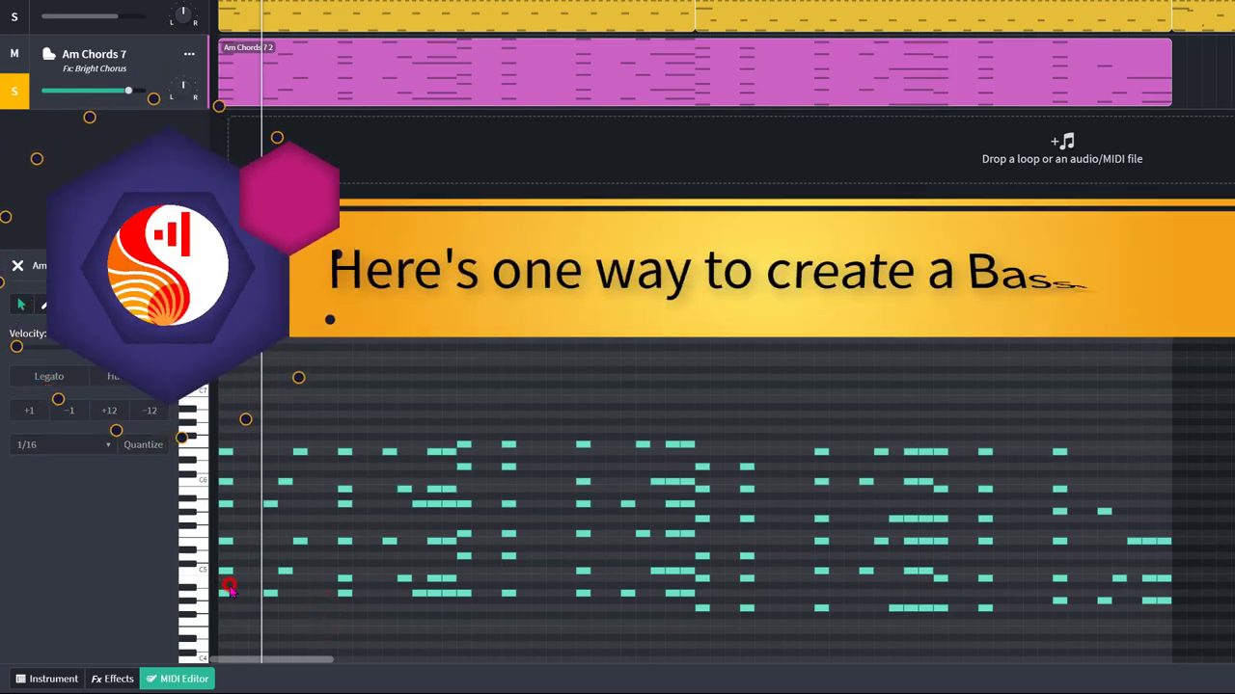
pyautogui.moveTo(258, 608); pyautogui.dragTo(1042, 644)
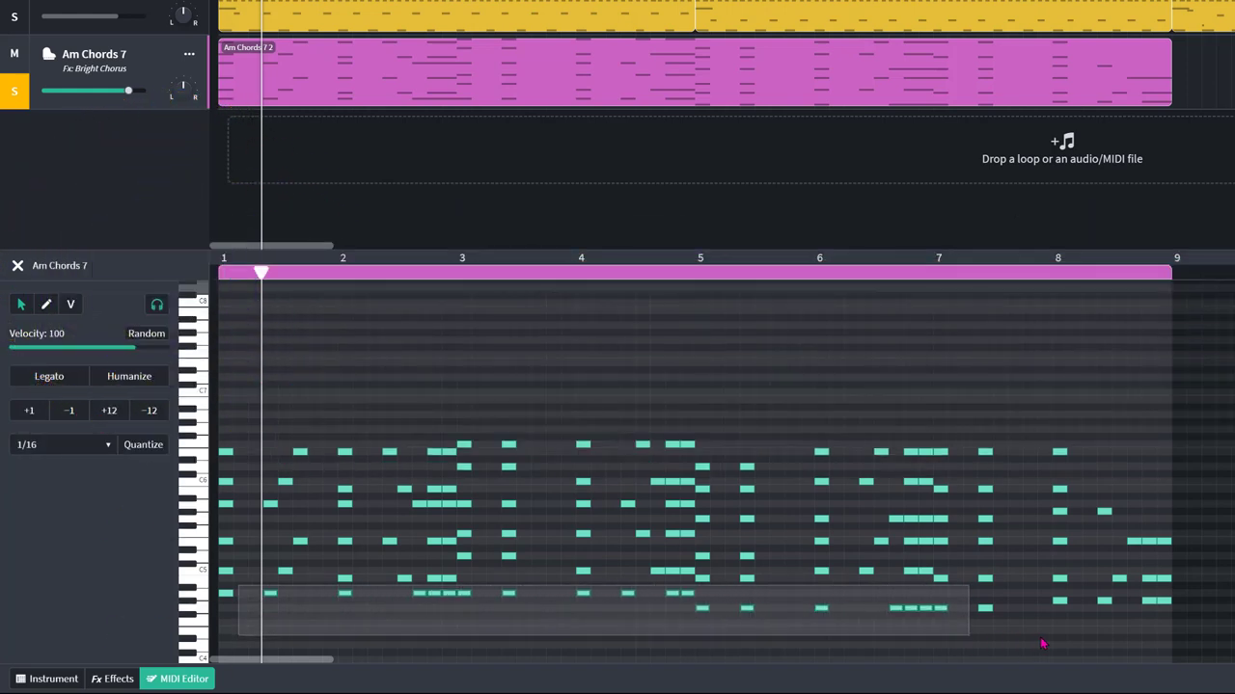
pyautogui.moveTo(1165, 643); pyautogui.dragTo(1165, 643)
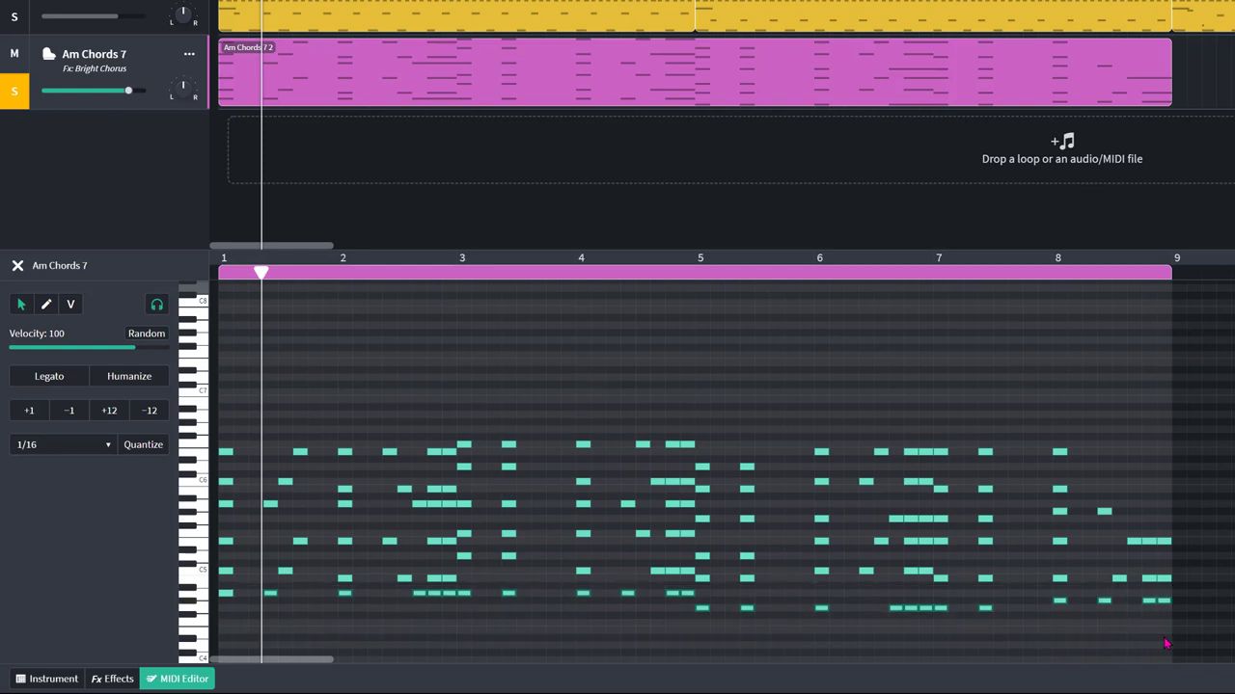
pyautogui.scroll(-4, 918, 429)
pyautogui.click(250, 566)
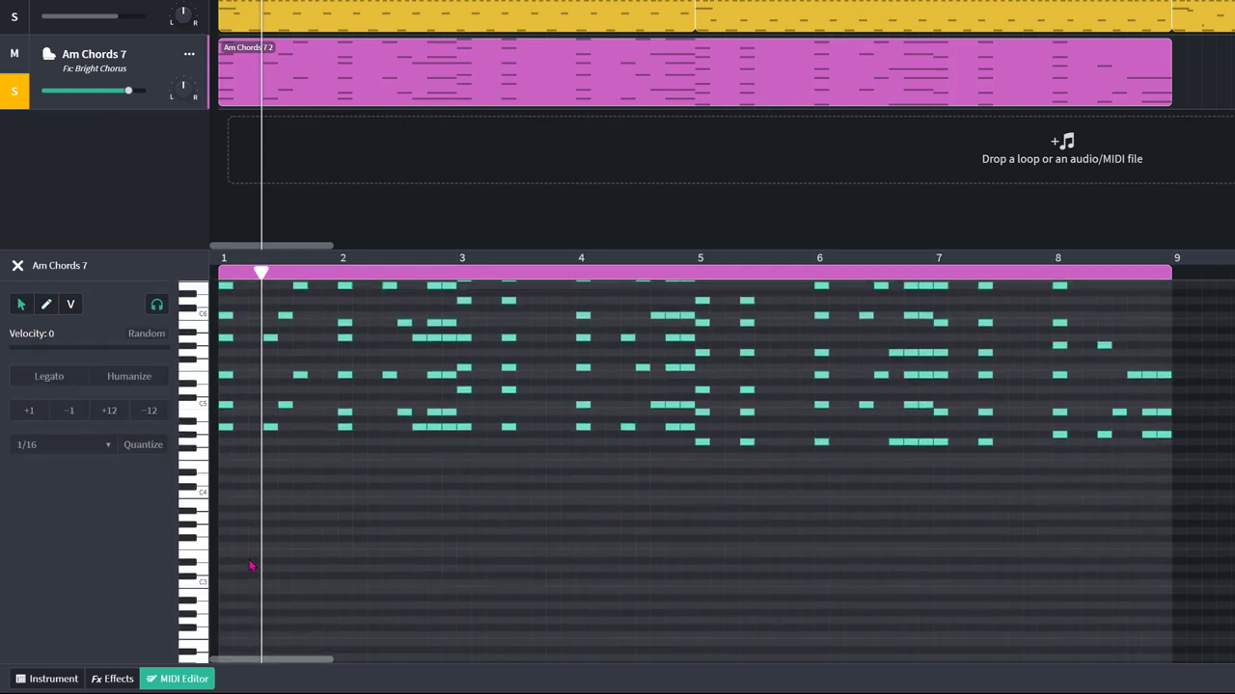
pyautogui.hotkey('ctrl', 'a')
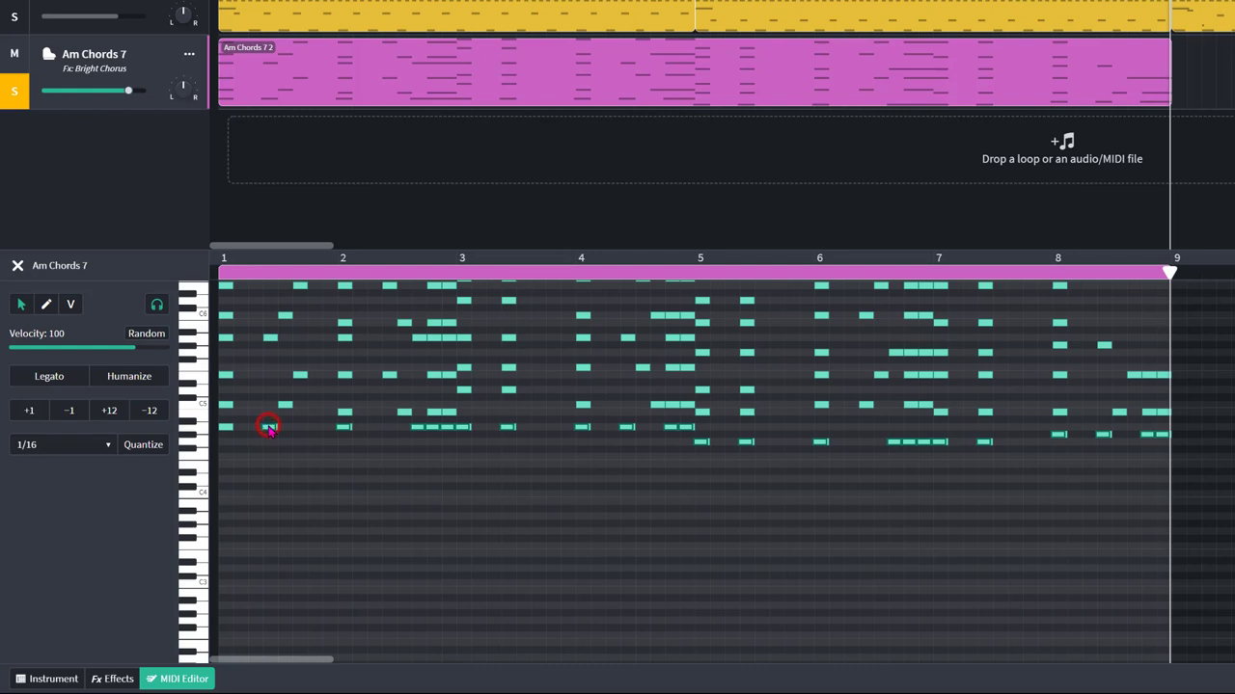
pyautogui.moveTo(269, 426); pyautogui.dragTo(269, 516)
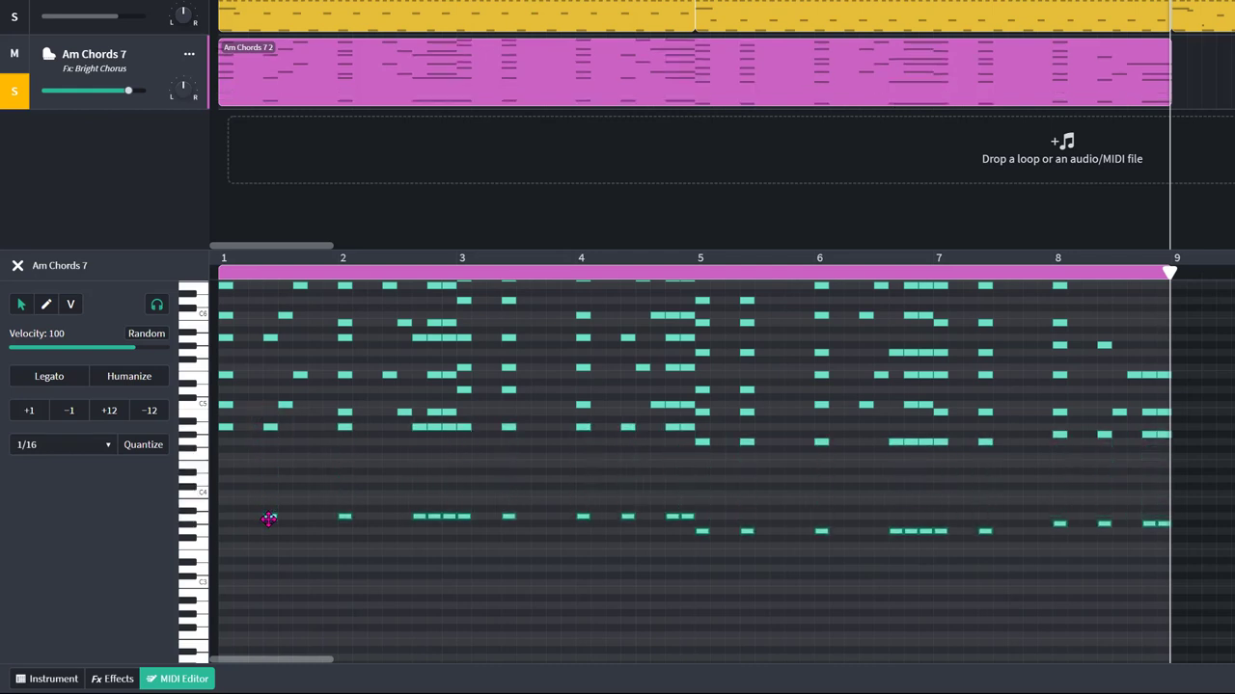
pyautogui.moveTo(128, 90); pyautogui.dragTo(122, 95)
pyautogui.press('space')
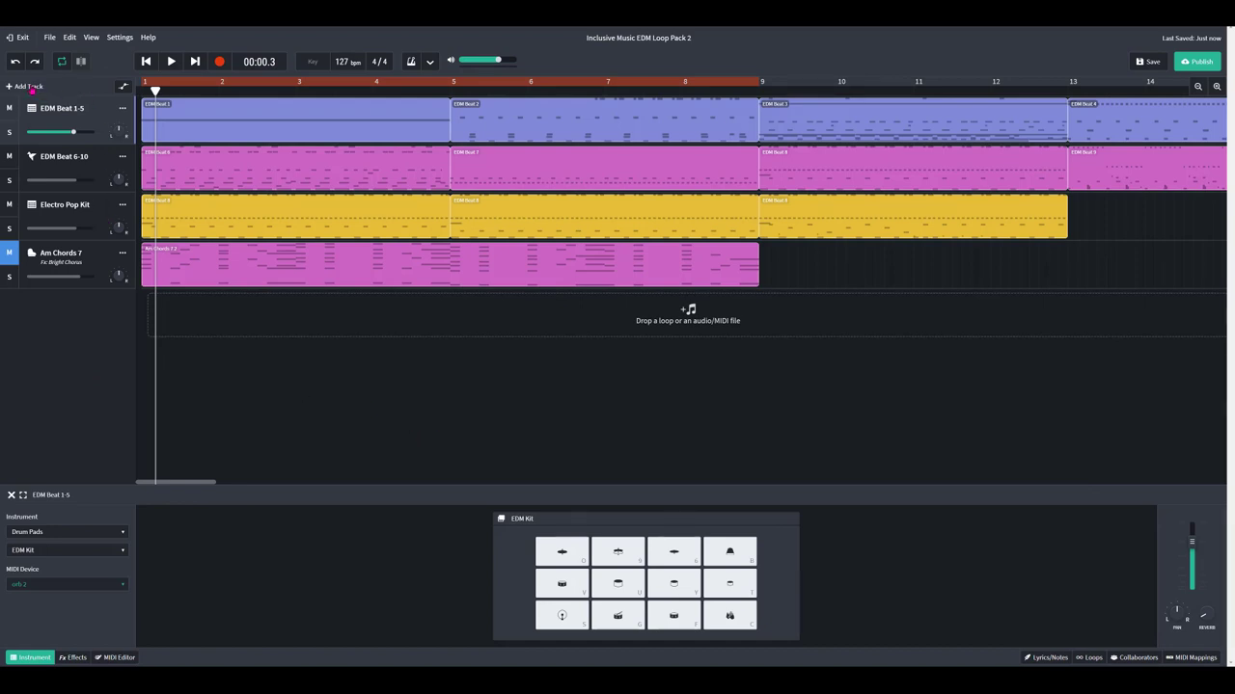
# Add a new Drum Machine track and start playback of its pattern A
pyautogui.click(29, 86)
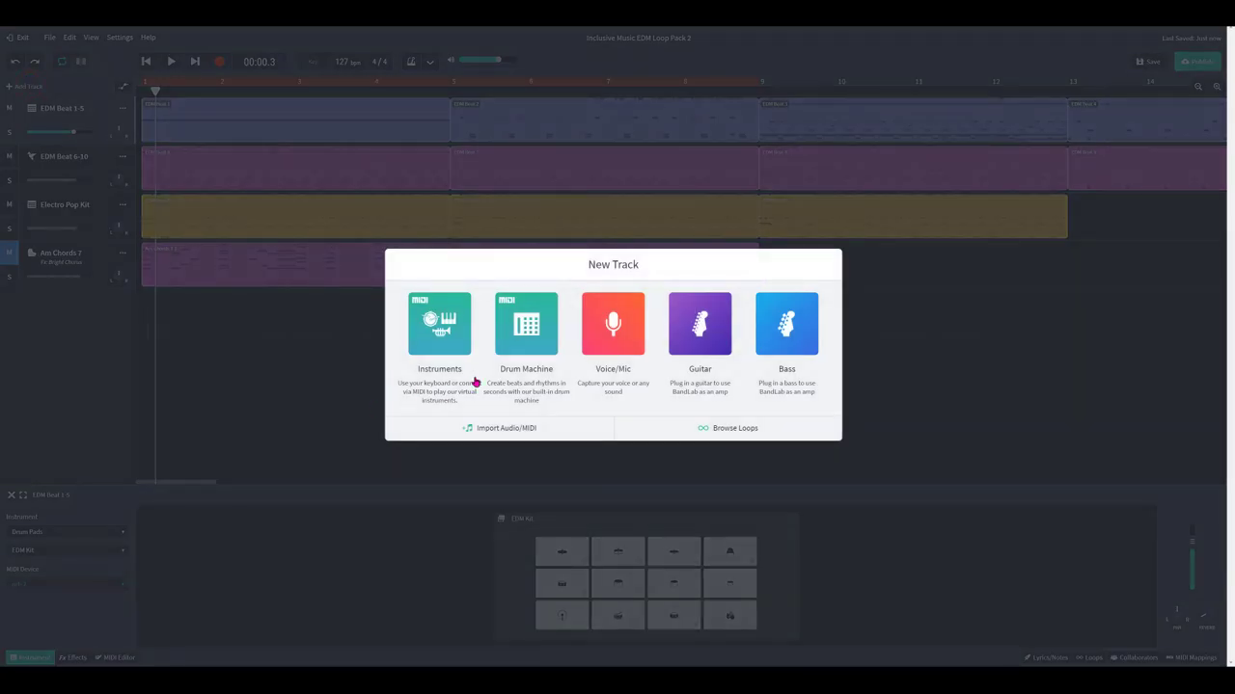
pyautogui.click(525, 352)
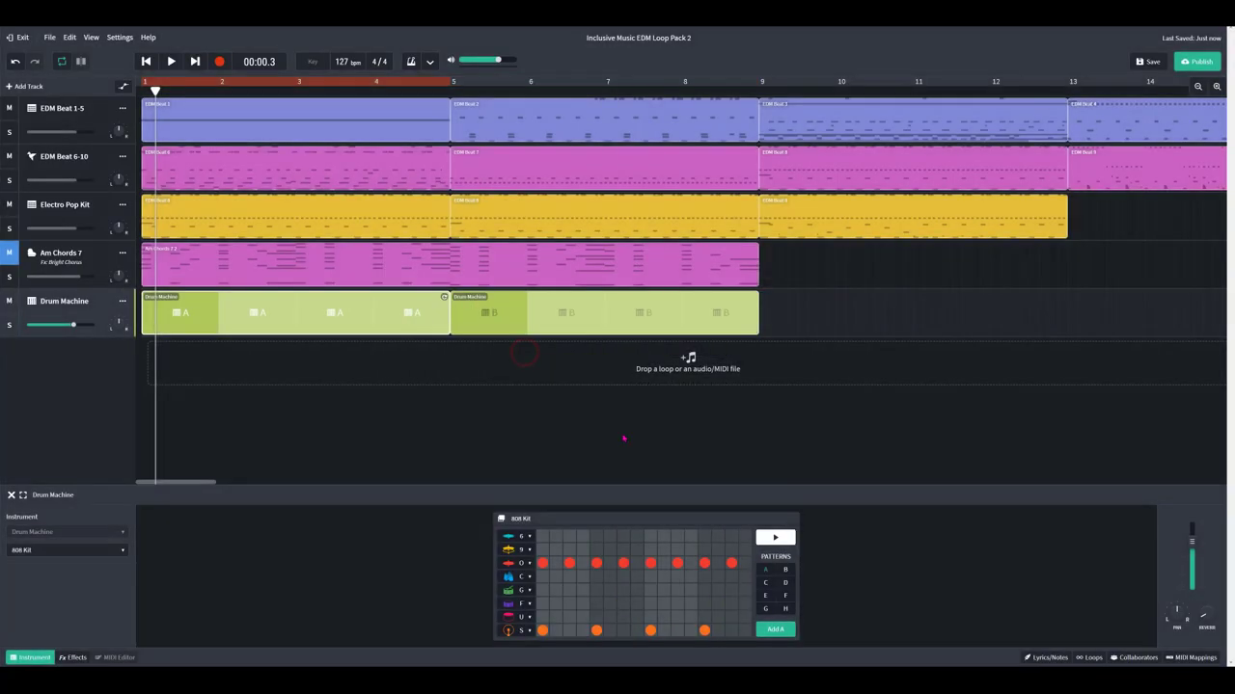
pyautogui.click(768, 538)
pyautogui.click(775, 541)
# Try yellow-lane hits on steps 2 and 4 and a top-lane hit on step 3, keep only step 4, and add purple-lane hits on steps 5 and 13
pyautogui.click(555, 549)
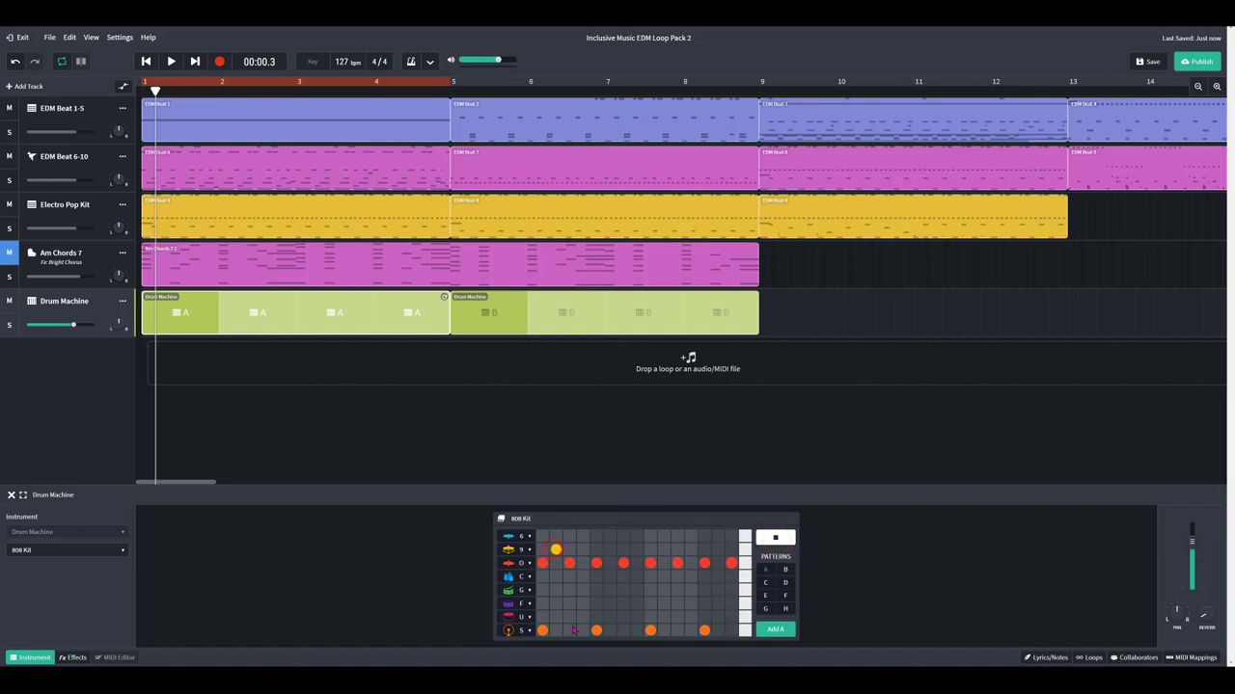
pyautogui.click(581, 550)
pyautogui.click(569, 537)
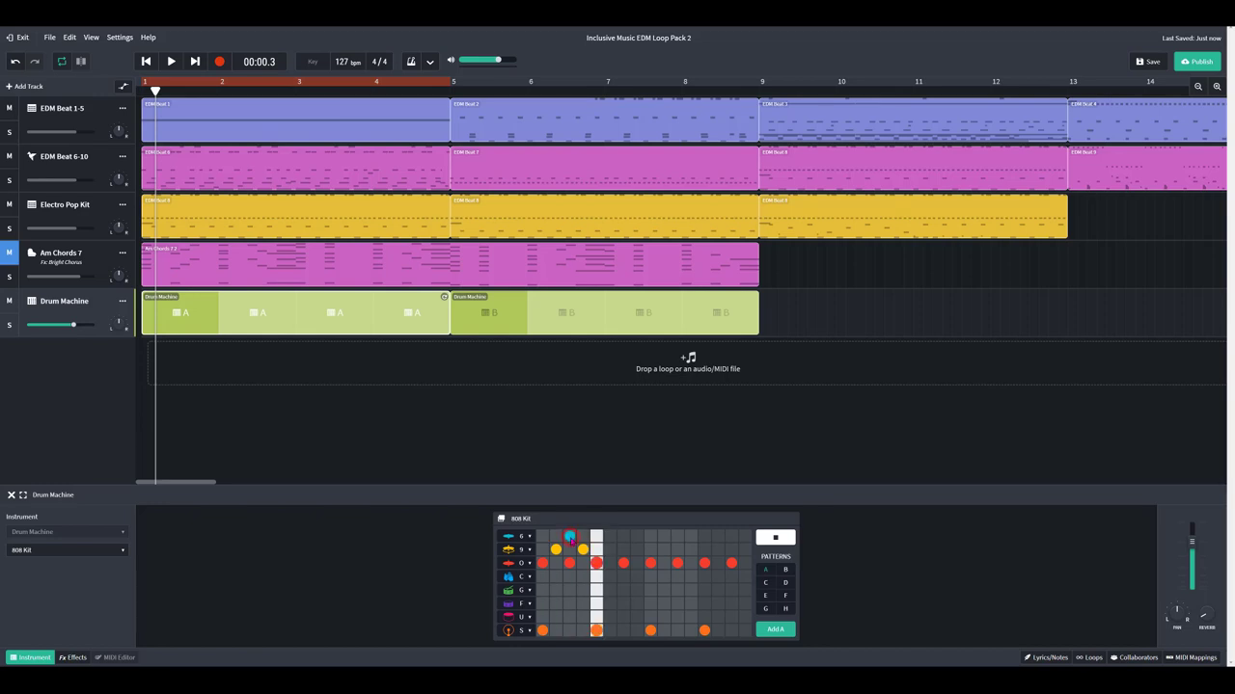
pyautogui.click(595, 604)
pyautogui.click(704, 603)
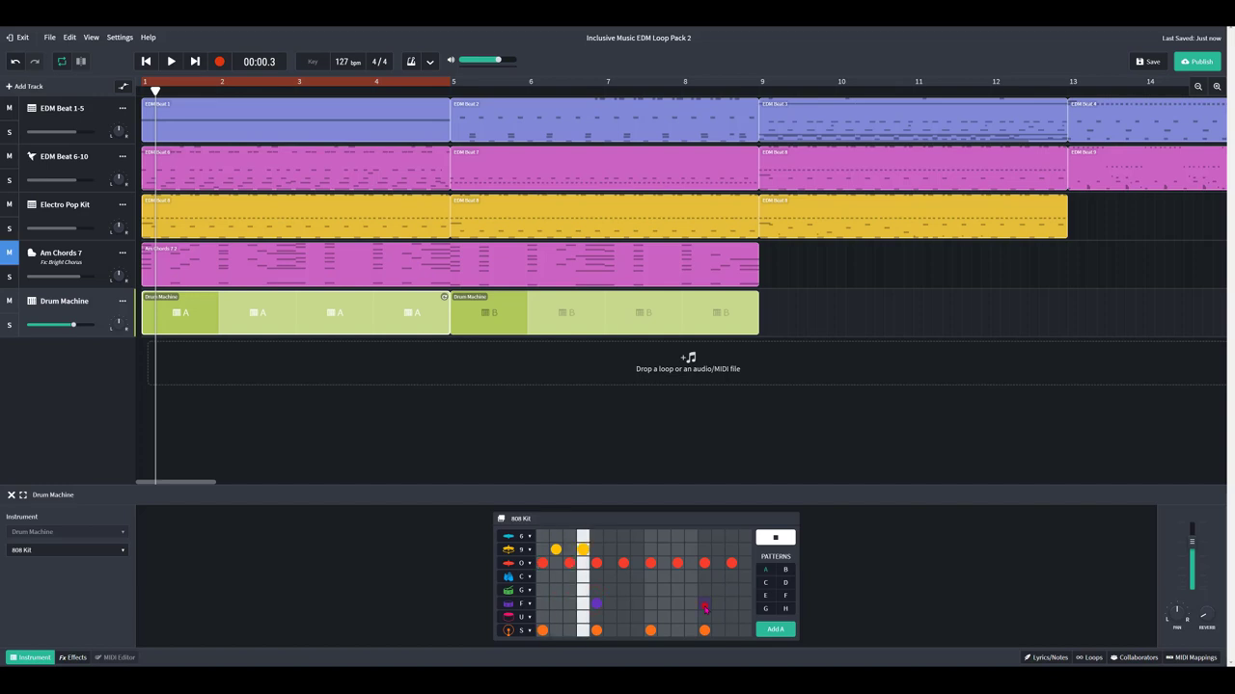
pyautogui.click(555, 549)
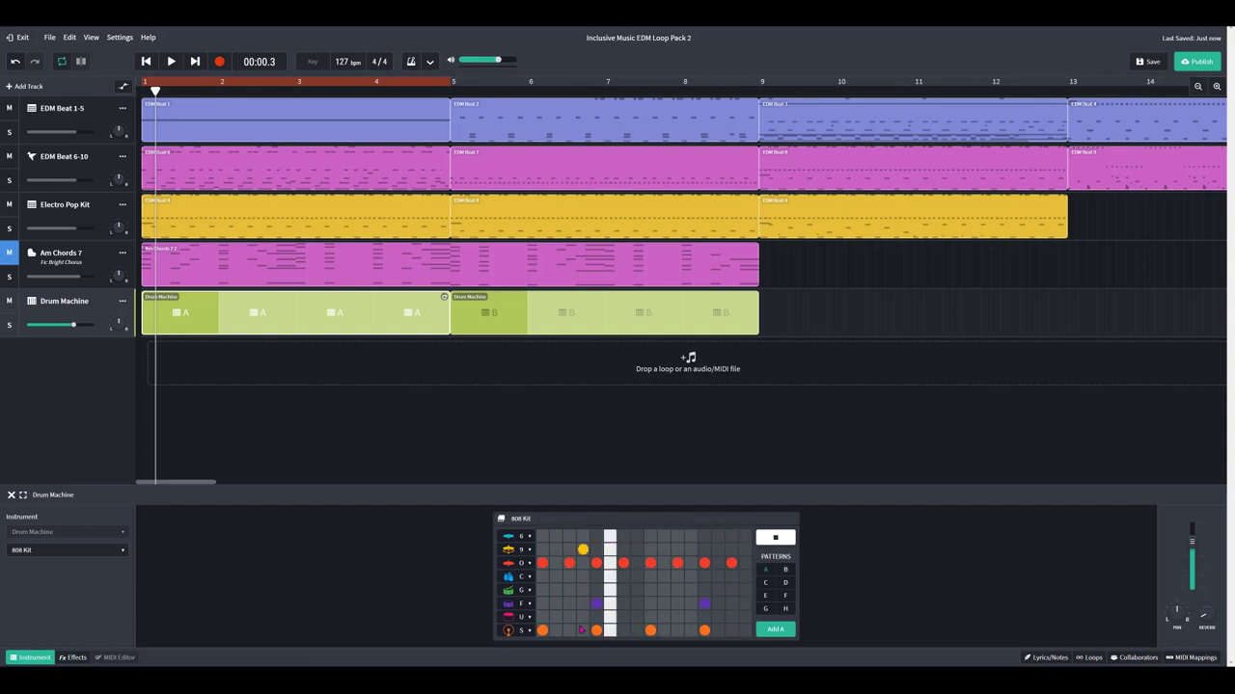
# Add a kick on step 16, pink-lane hits on steps 7 and 14, and a blue-lane hit on step 5 of pattern A
pyautogui.click(746, 630)
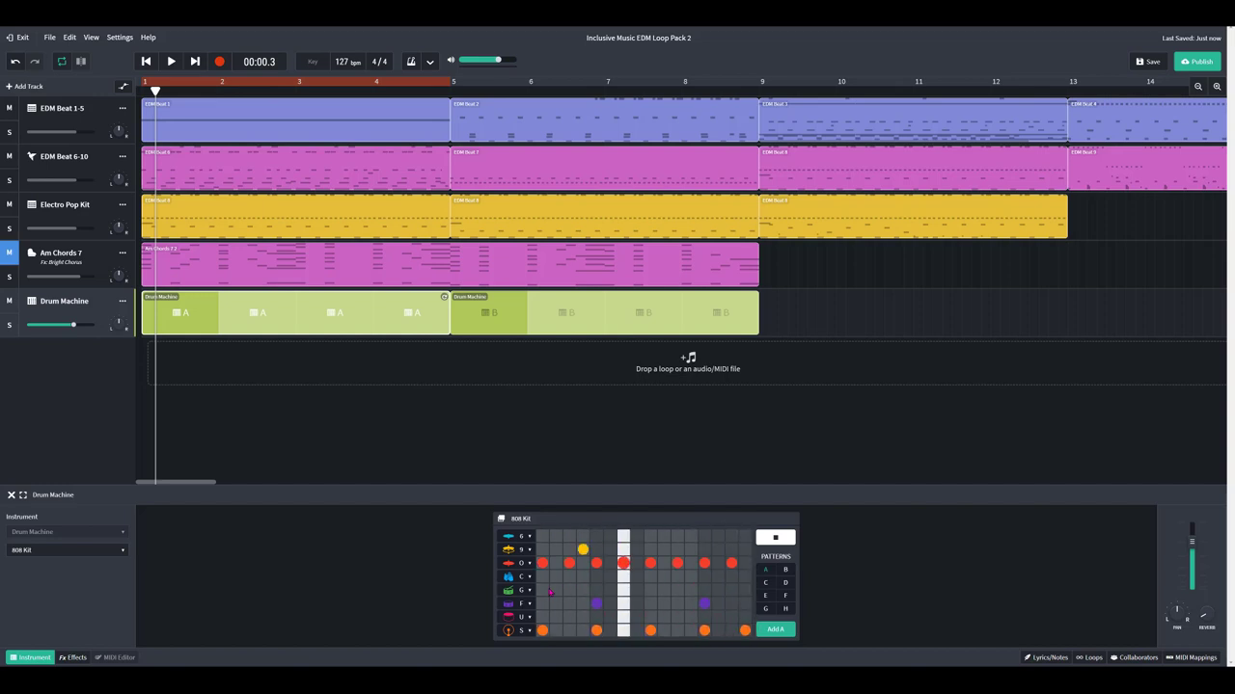
pyautogui.click(624, 617)
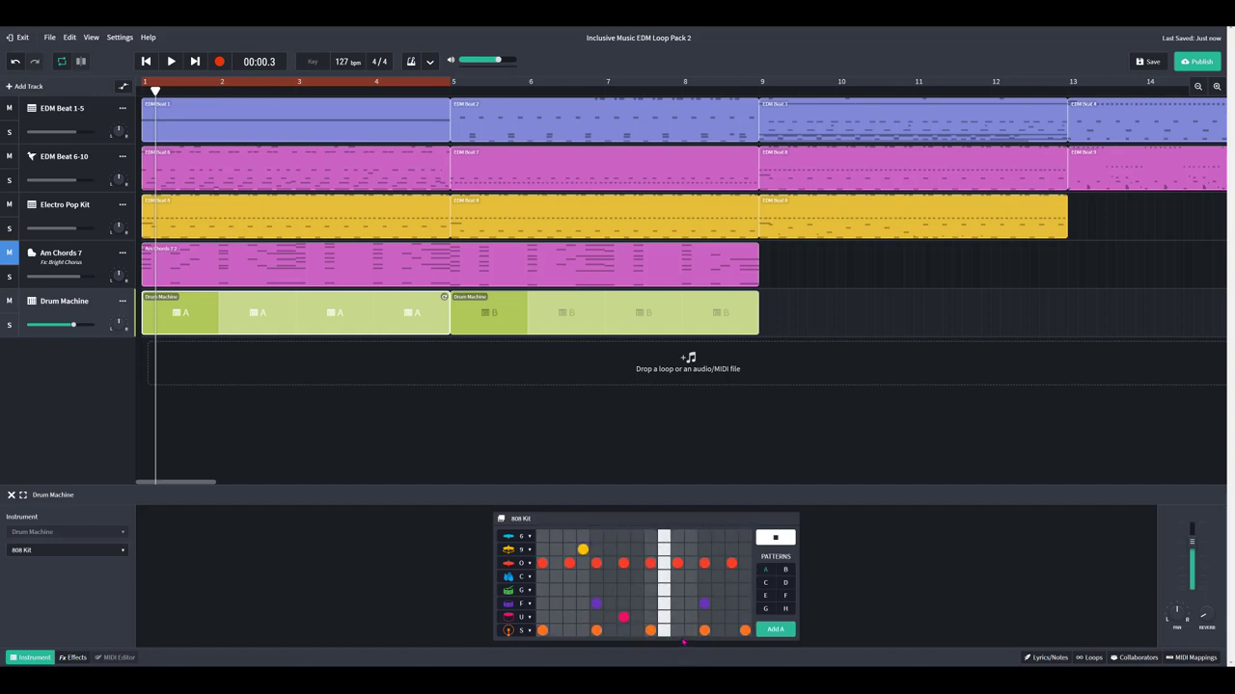
pyautogui.click(718, 618)
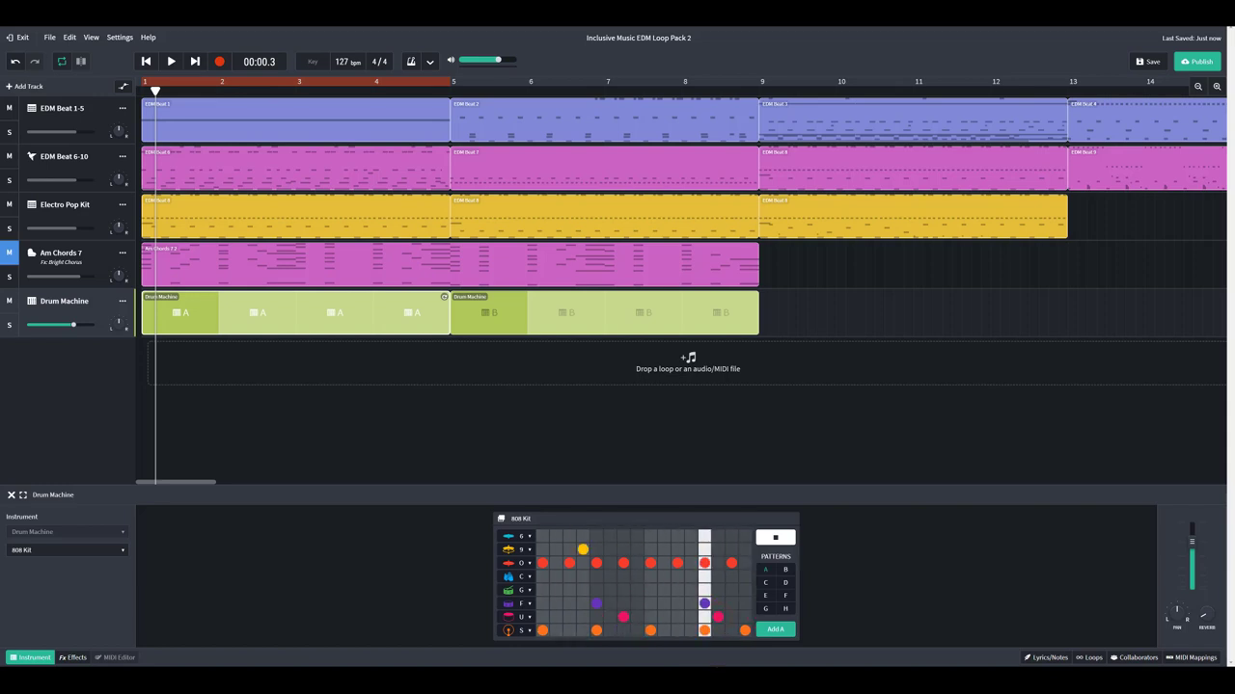
pyautogui.click(595, 577)
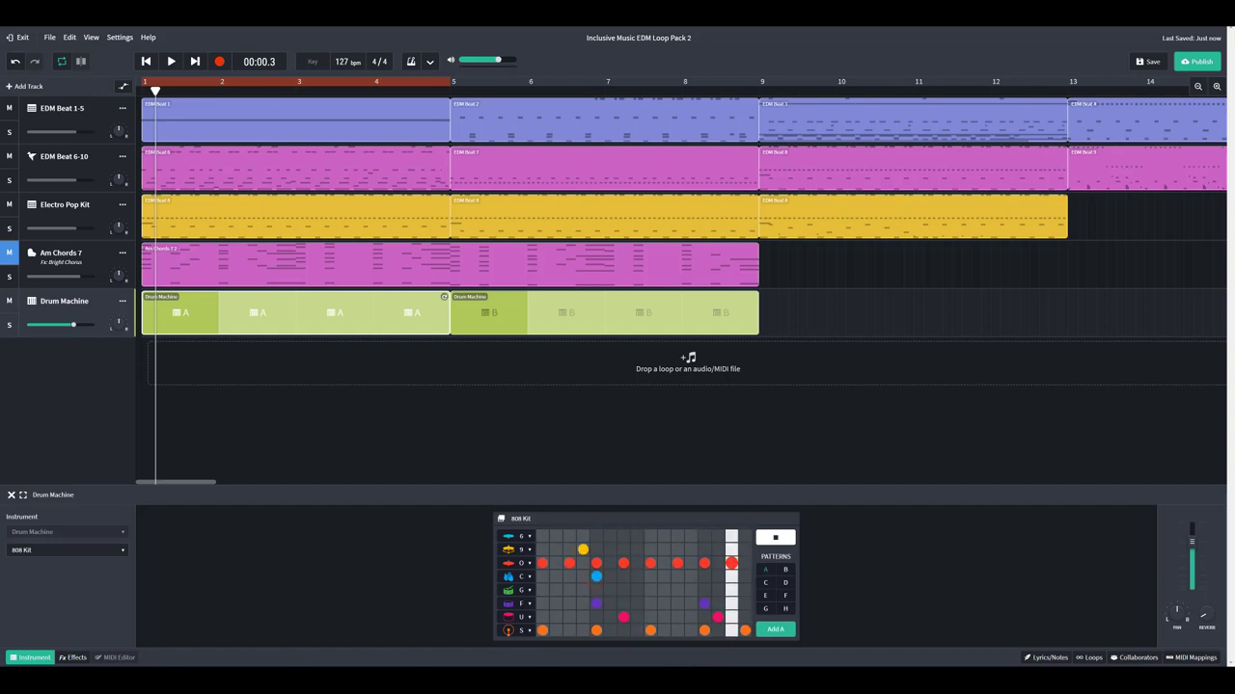
# In pattern A, add hits on blue step 13, pink step 15 and kick step 2, clear red steps 1 and 3, and try top-lane step 1
pyautogui.click(704, 577)
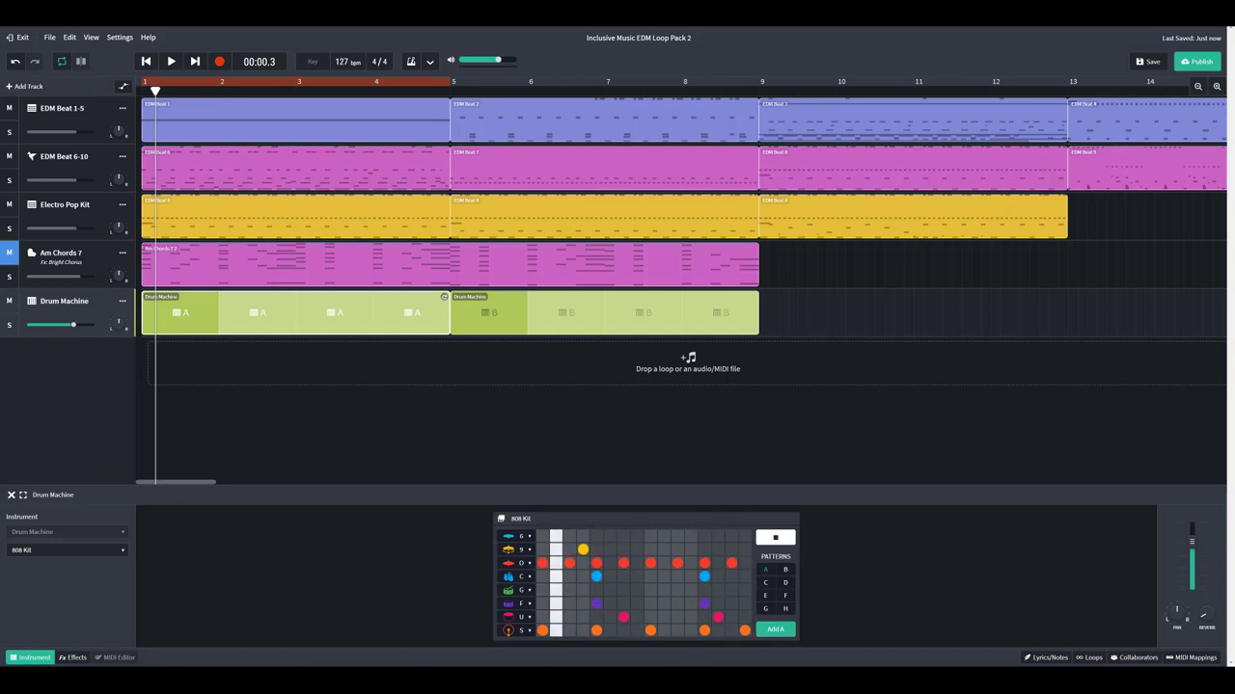
pyautogui.click(543, 564)
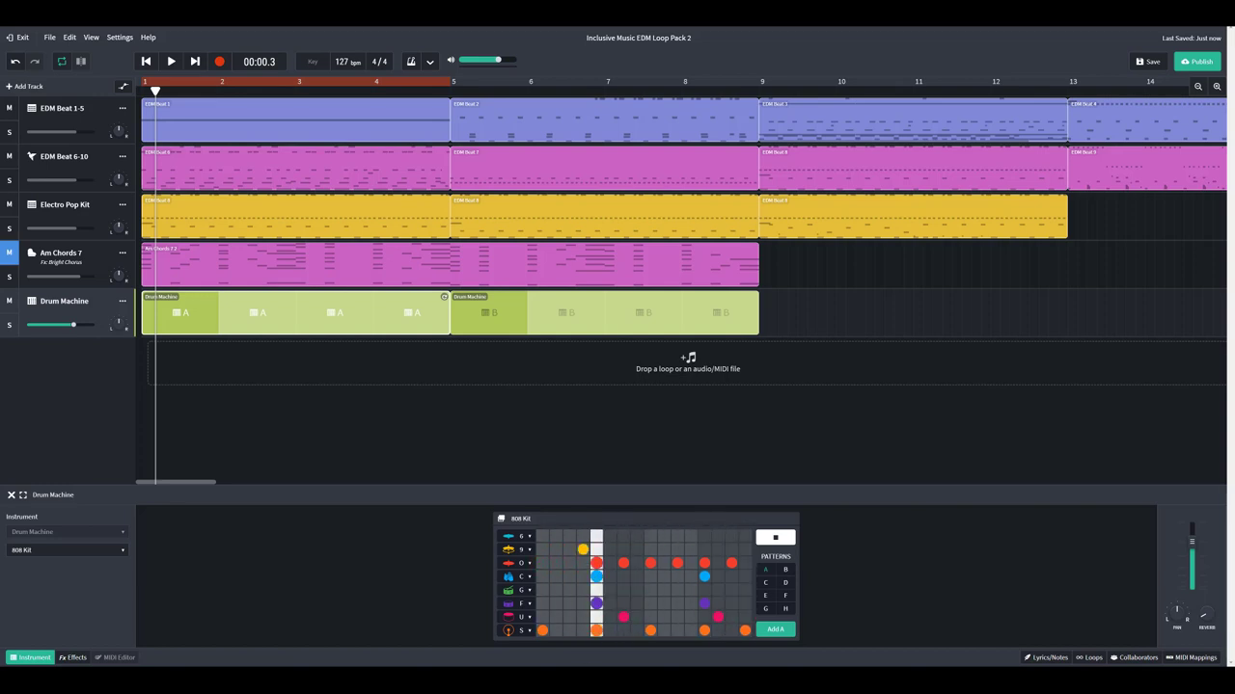
pyautogui.click(542, 536)
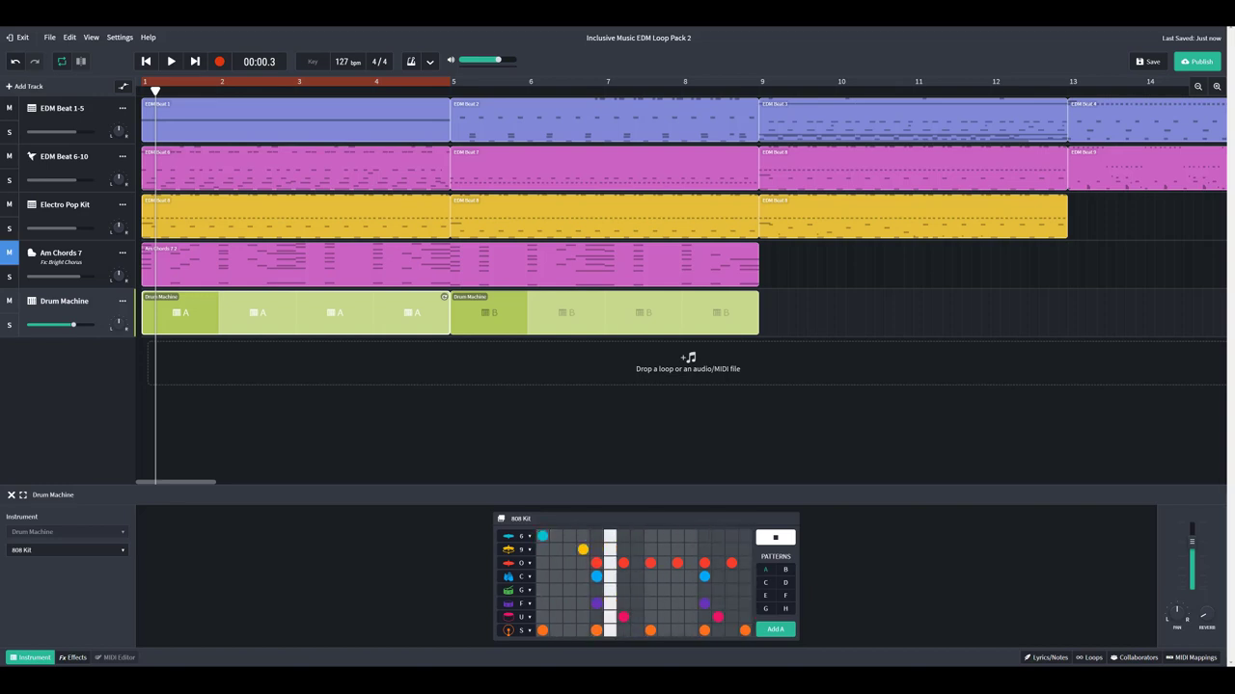
pyautogui.click(543, 537)
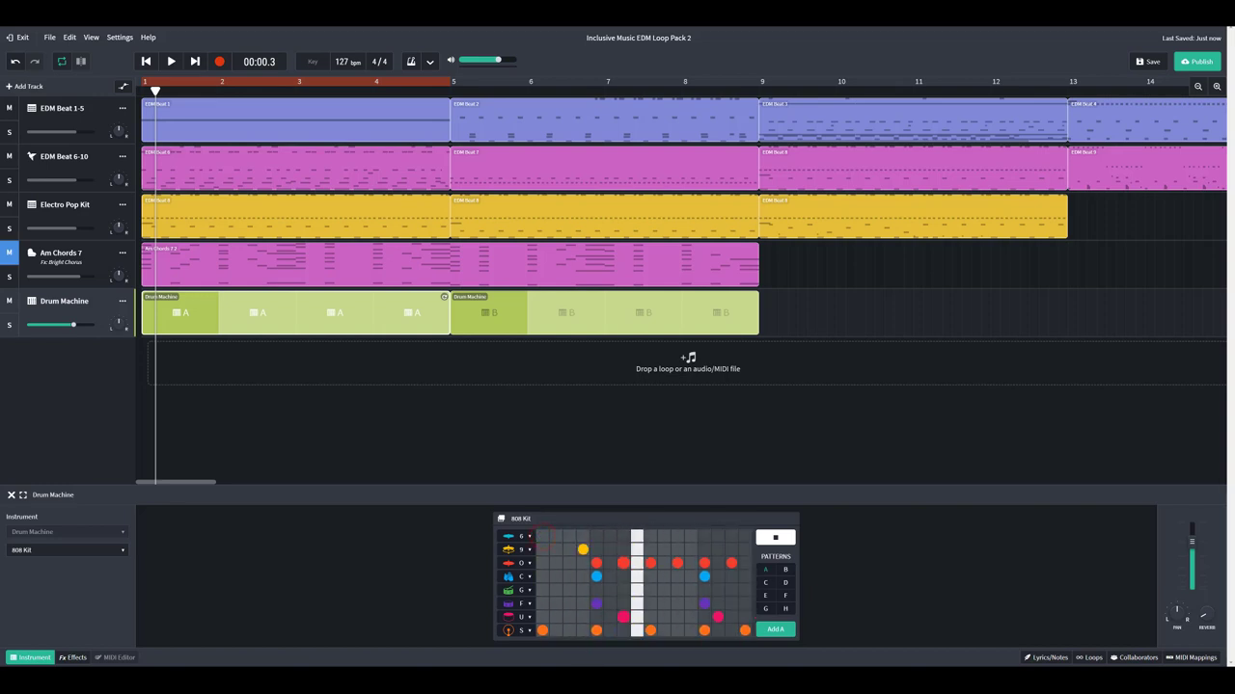
pyautogui.click(731, 617)
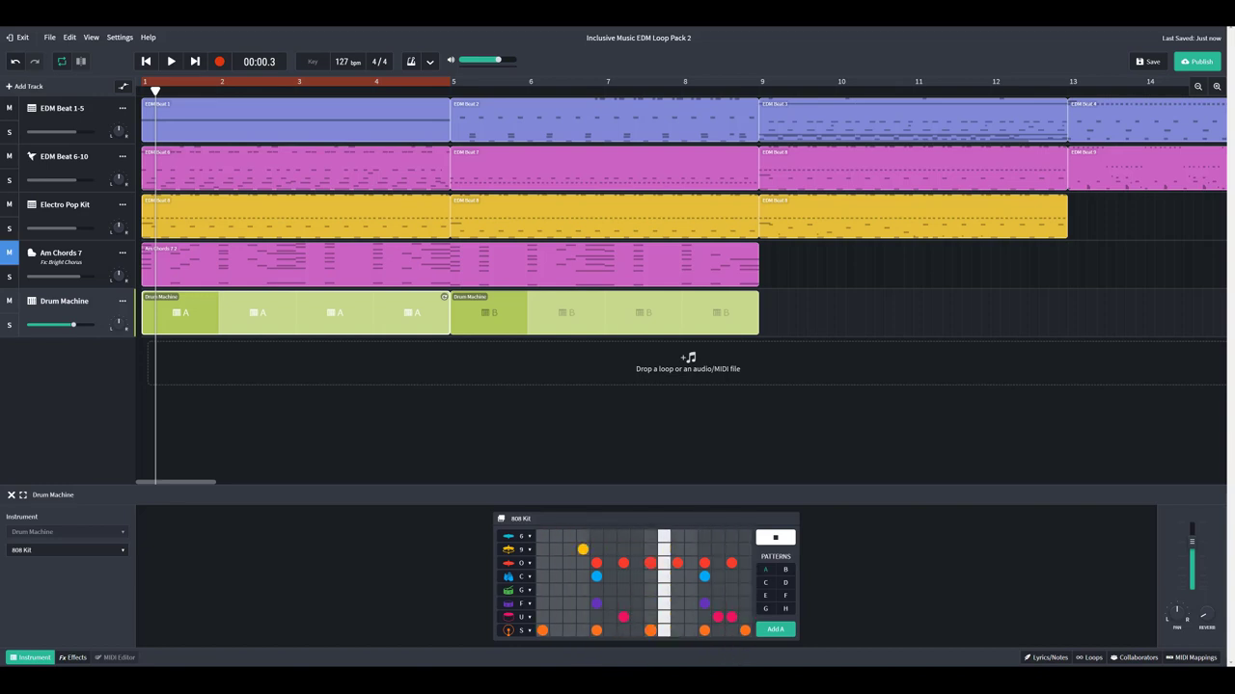
pyautogui.click(556, 630)
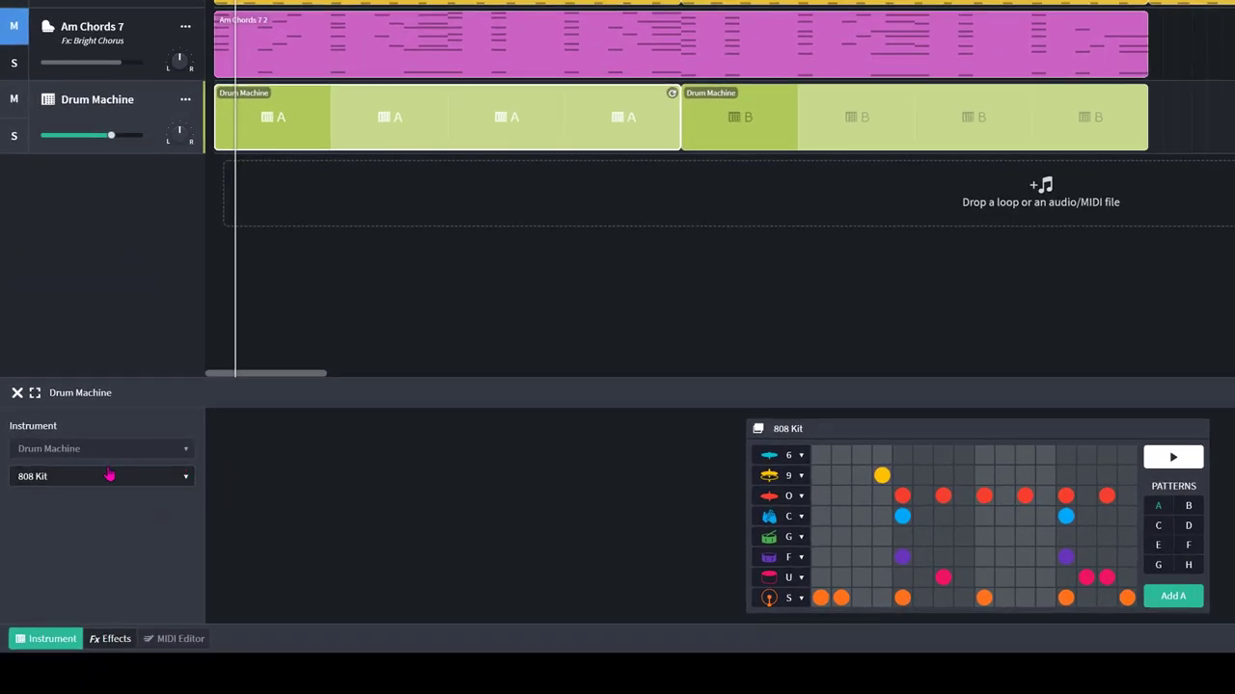
# Switch the drum machine's sound to the Hip Hop Kit from the Drum Kits and audition pattern A
pyautogui.click(107, 476)
pyautogui.moveTo(107, 480)
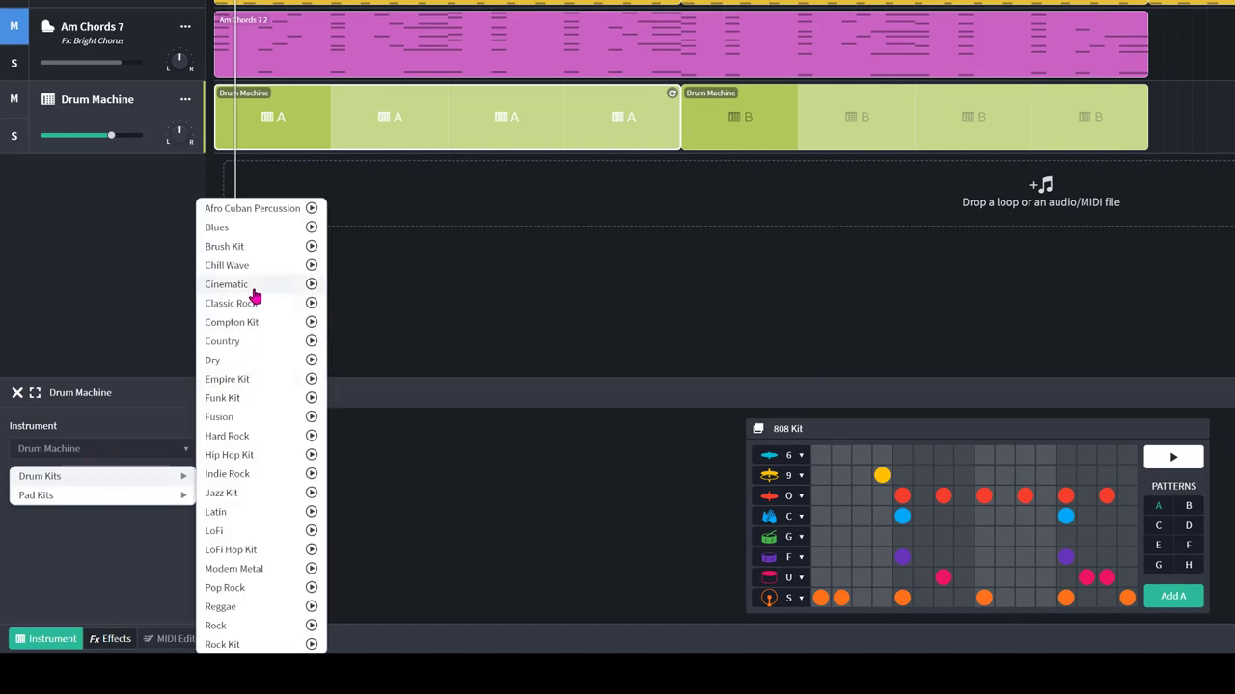
pyautogui.moveTo(157, 479)
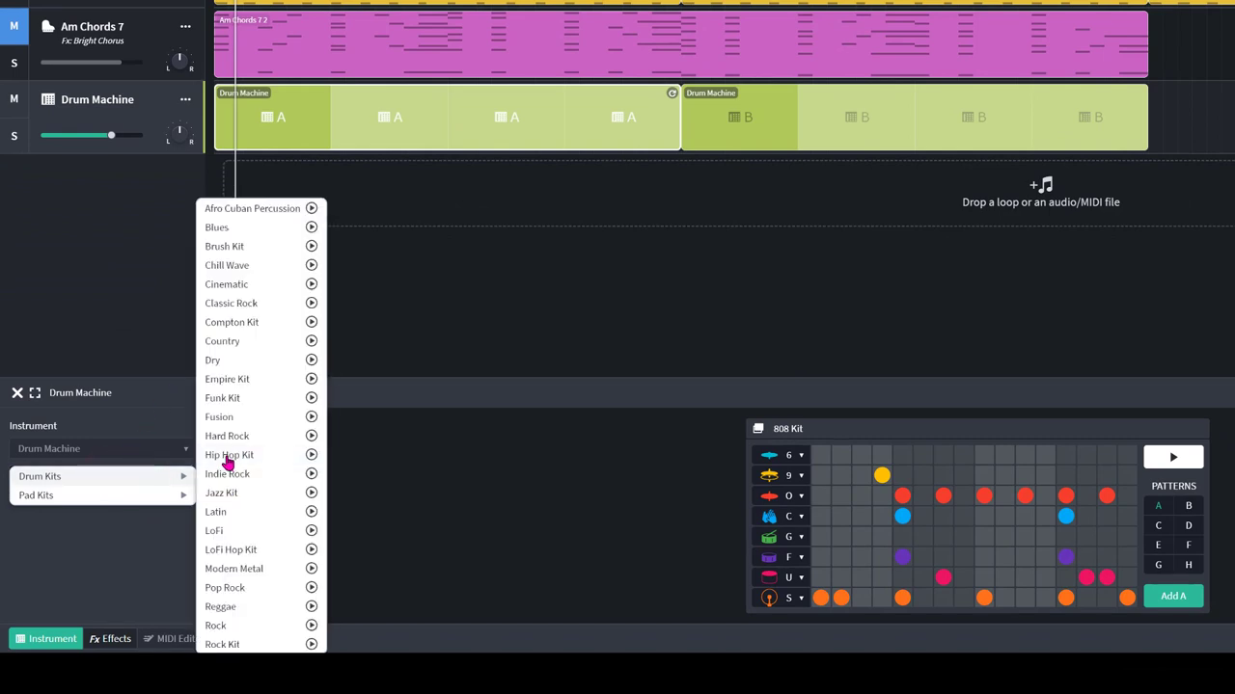
pyautogui.click(231, 456)
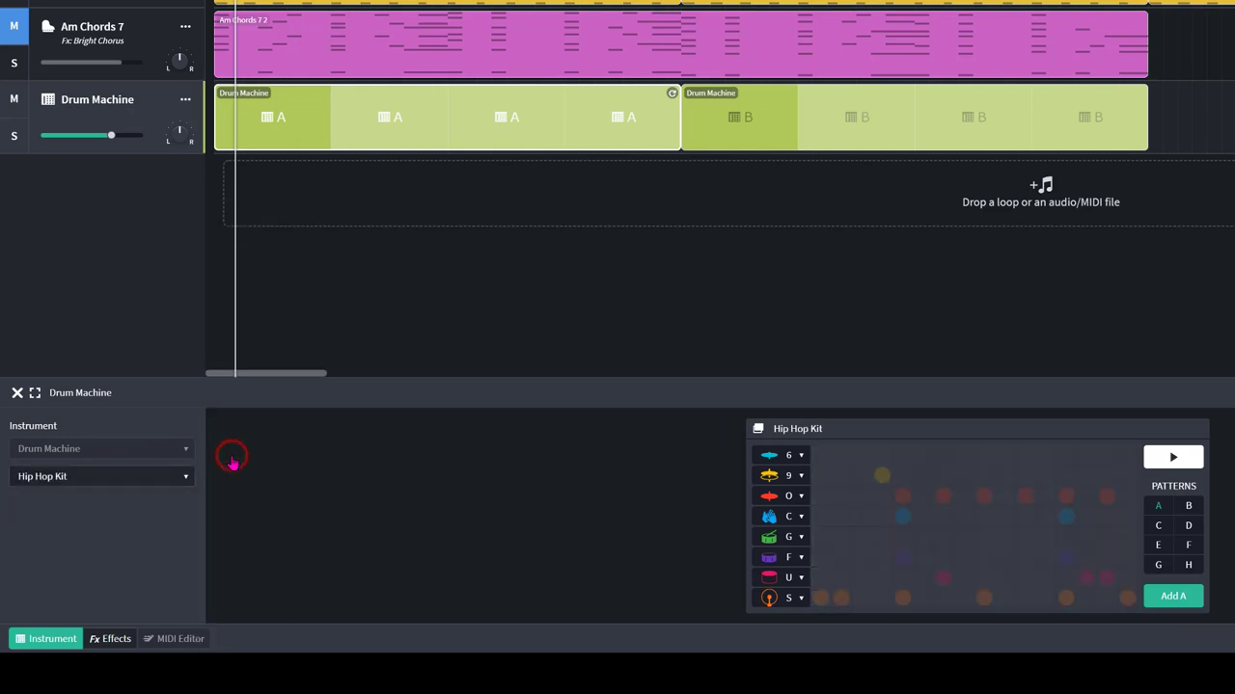
pyautogui.click(1169, 461)
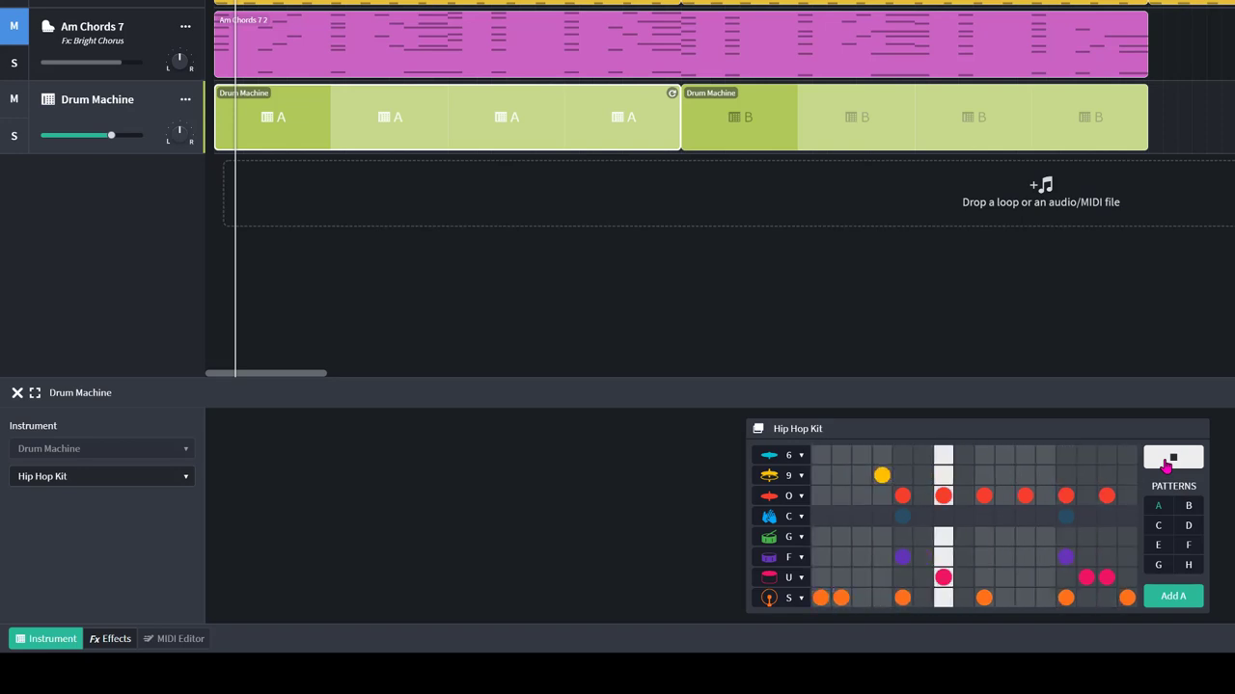
pyautogui.click(1166, 465)
# Change the drum machine's sound to the Hard Rock drum kit and audition pattern A
pyautogui.click(178, 477)
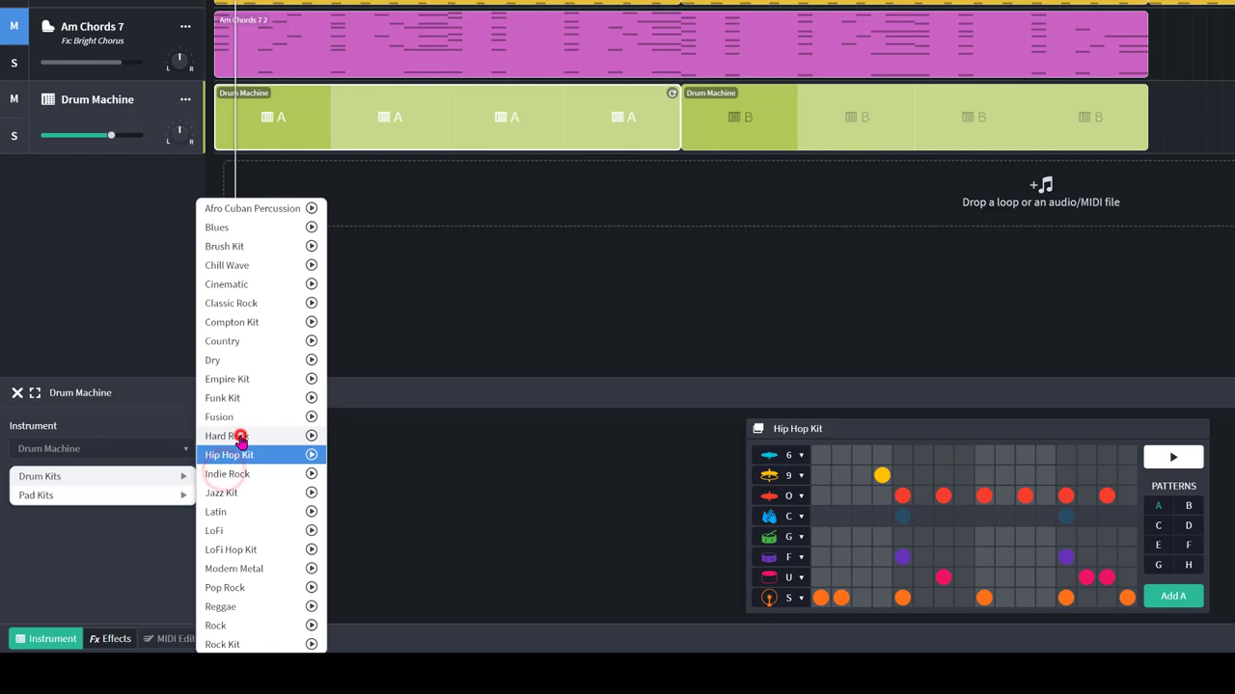
pyautogui.click(240, 442)
pyautogui.click(1177, 461)
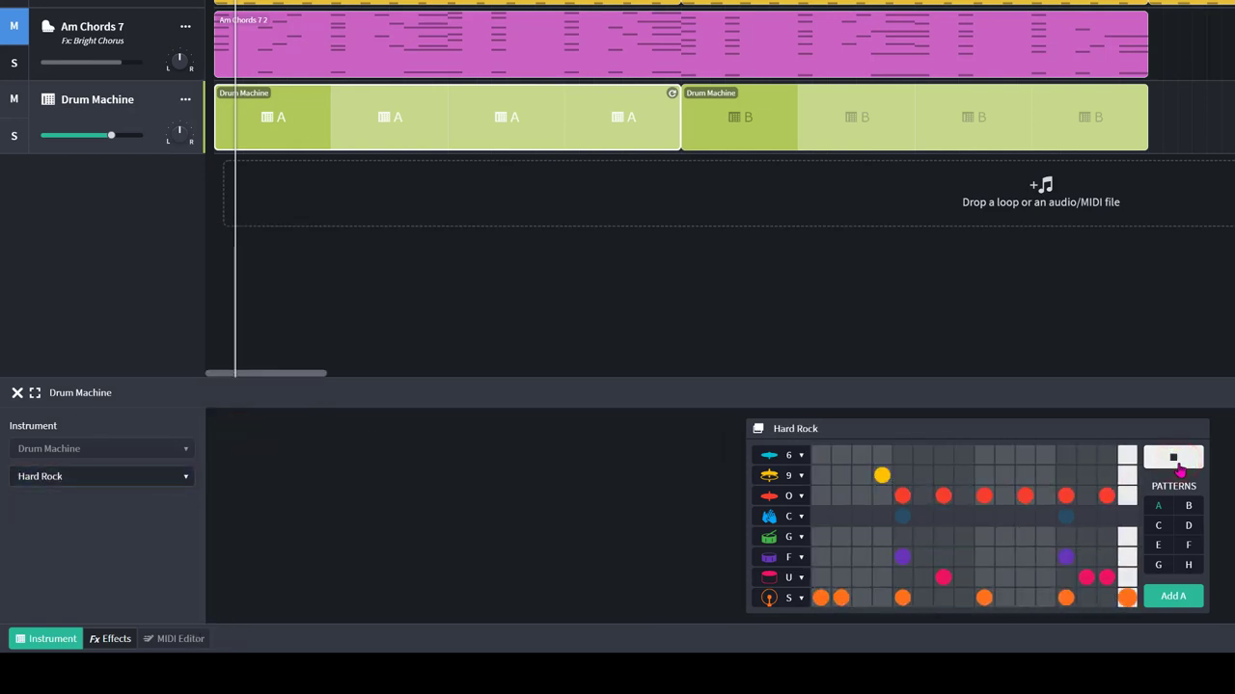
pyautogui.click(1178, 466)
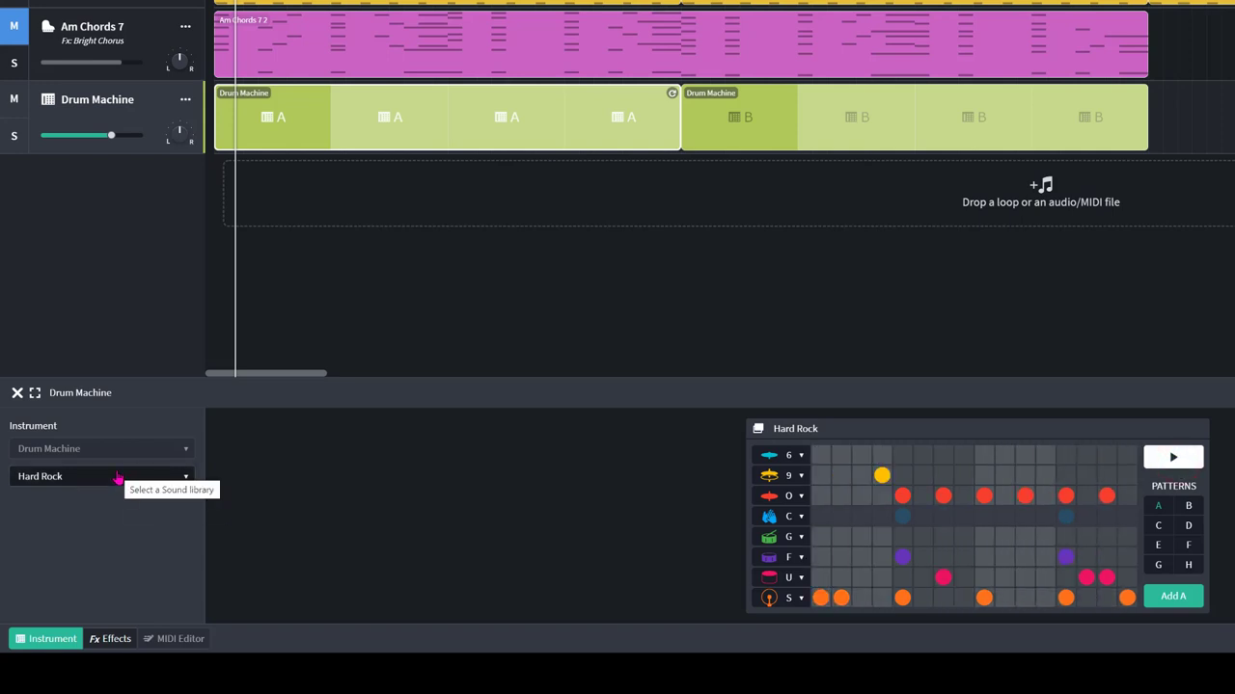
# Load the Electro Pop Kit from the Pad Kits into the drum machine and start playing pattern A
pyautogui.click(117, 477)
pyautogui.click(117, 477)
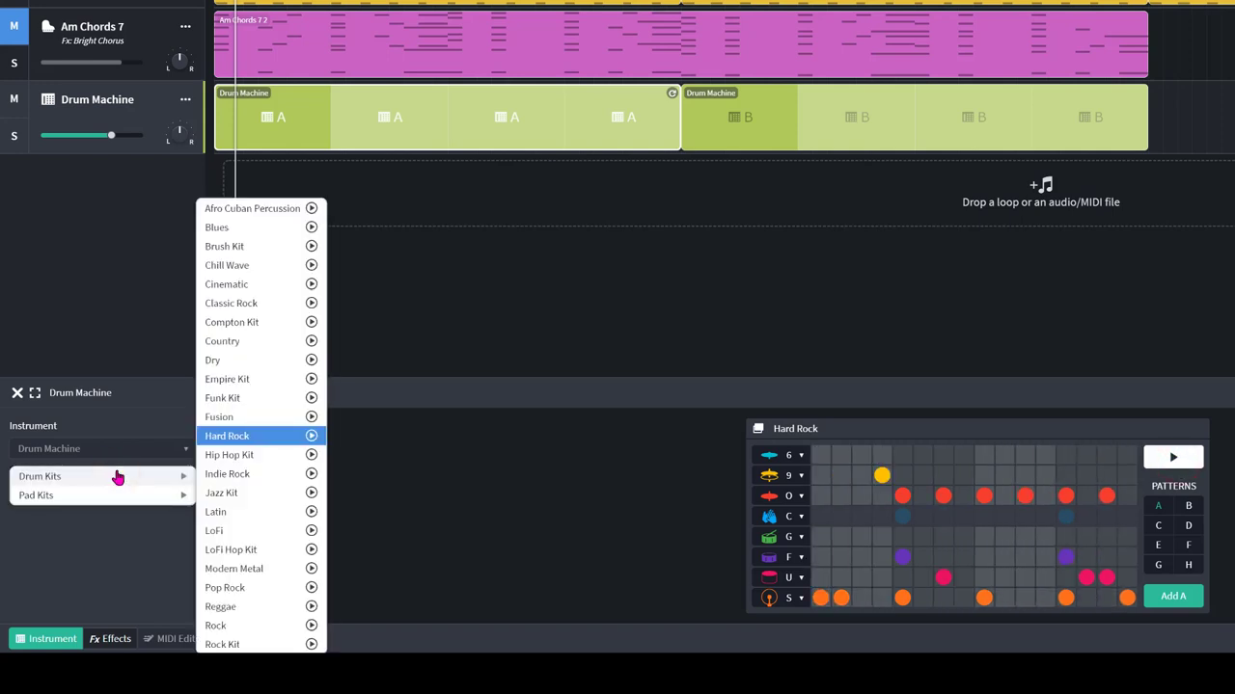
pyautogui.click(117, 499)
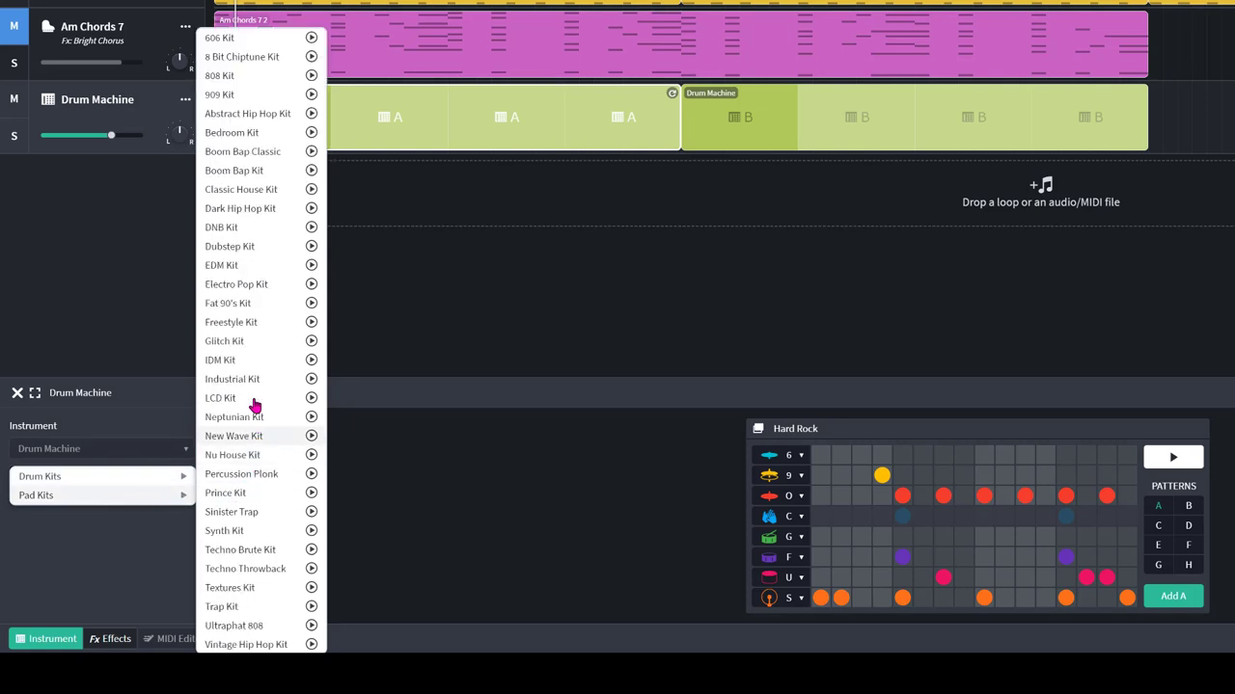
pyautogui.click(246, 289)
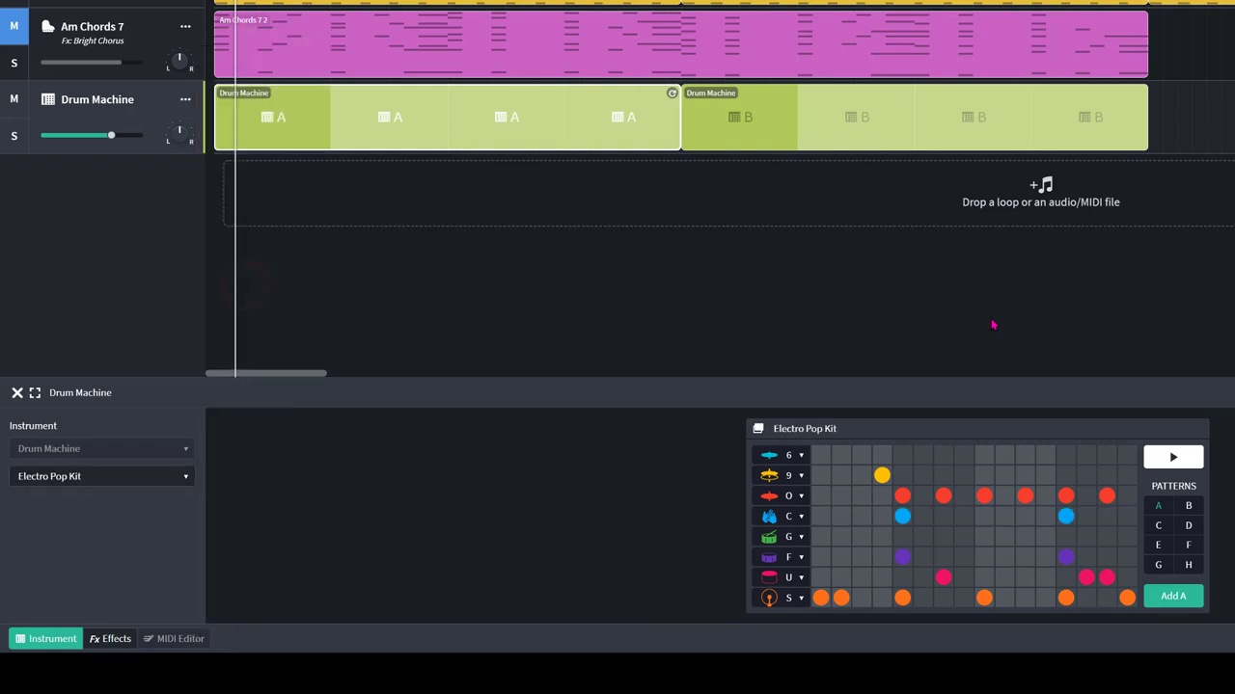
pyautogui.click(1191, 459)
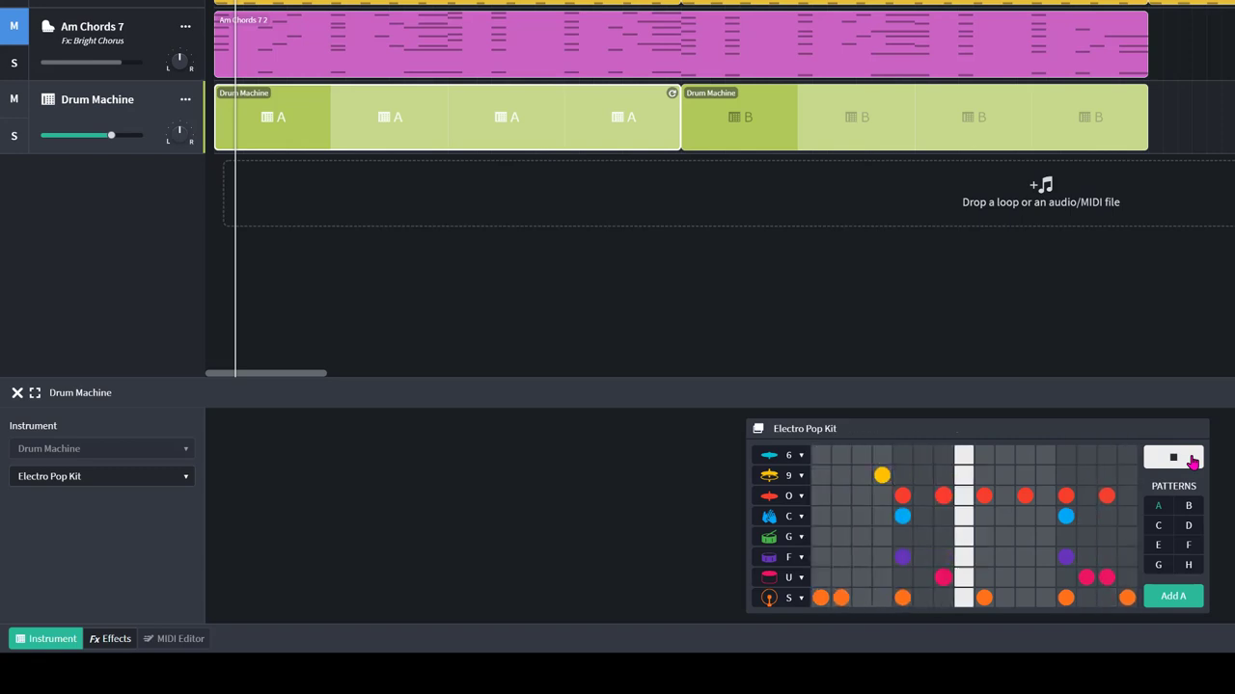
# Remove the pink-lane hit on step 14 and the kick on step 2, and add red-lane hits on steps 1 to 3
pyautogui.click(1086, 578)
pyautogui.click(841, 598)
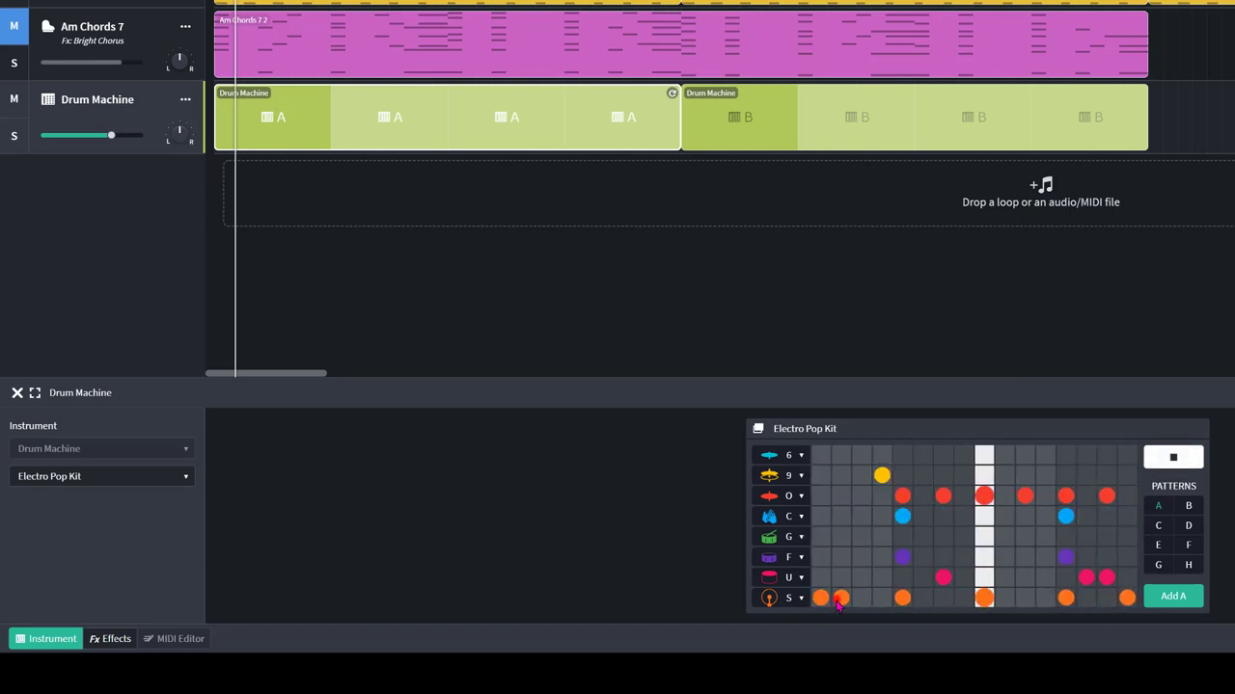
pyautogui.moveTo(820, 495); pyautogui.dragTo(862, 495)
# Set the drum machine's pad kit to Techno Brute Kit and audition pattern A
pyautogui.click(165, 477)
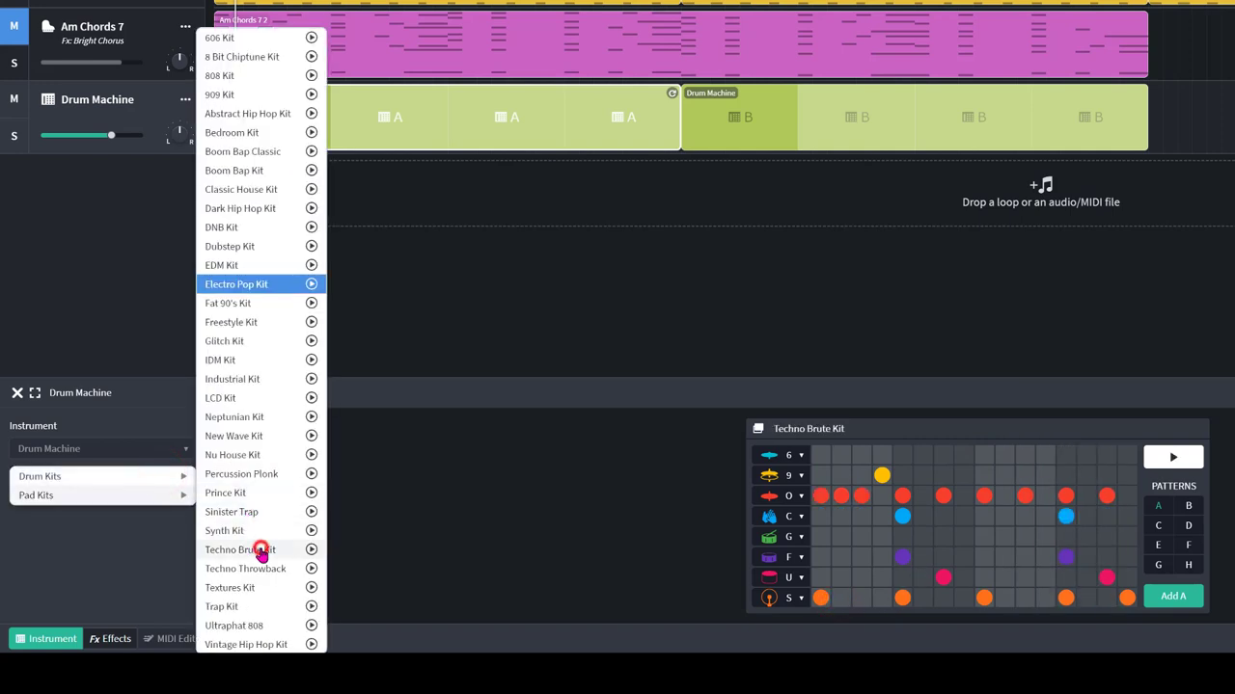
pyautogui.click(261, 551)
pyautogui.click(1195, 457)
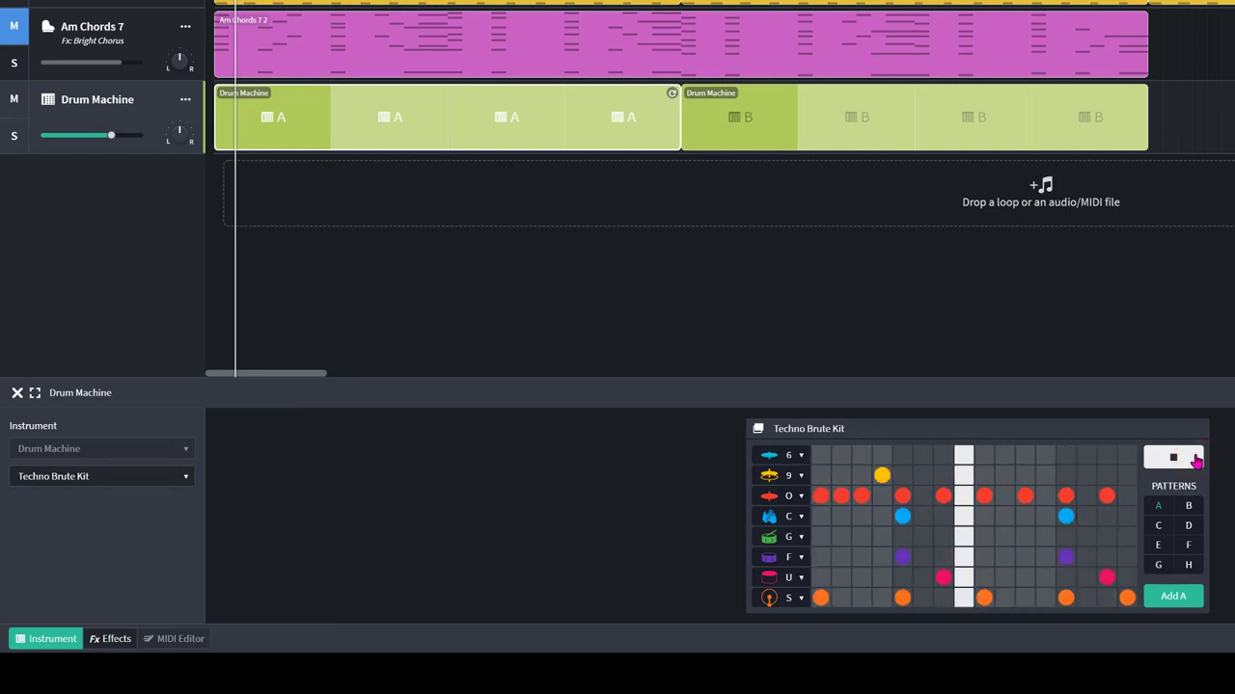
pyautogui.click(1174, 458)
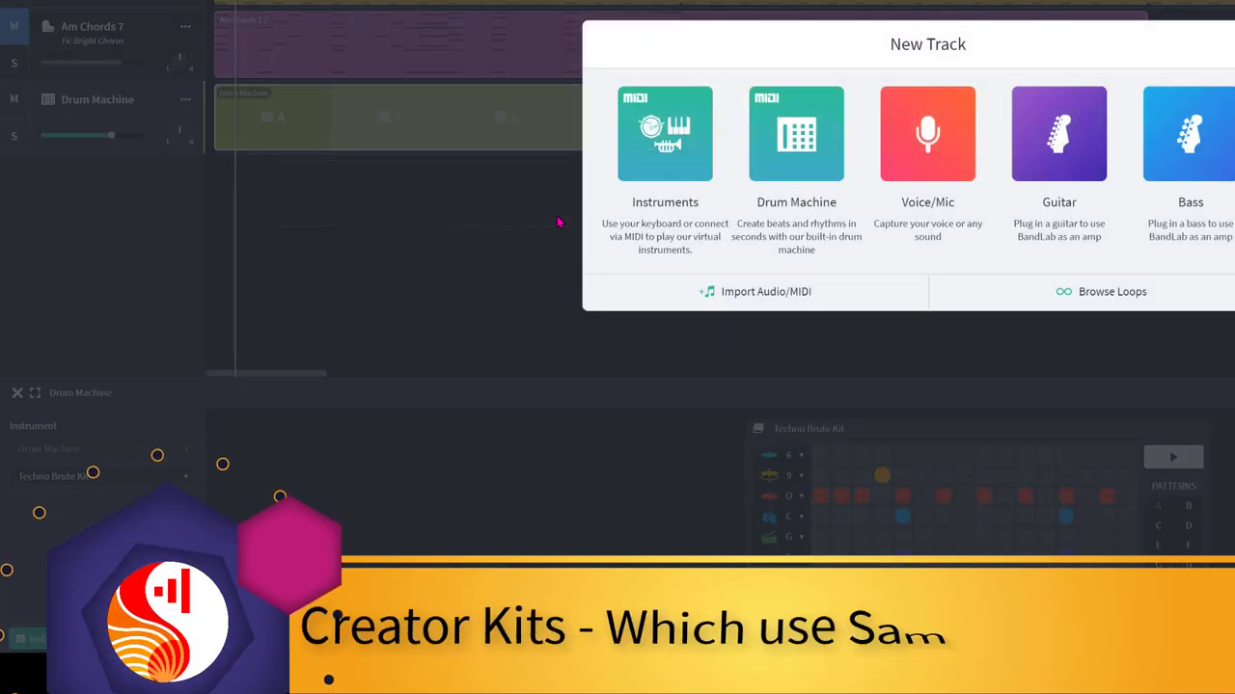
# Add a new Instruments track and set its instrument category to Creator Kits
pyautogui.click(638, 171)
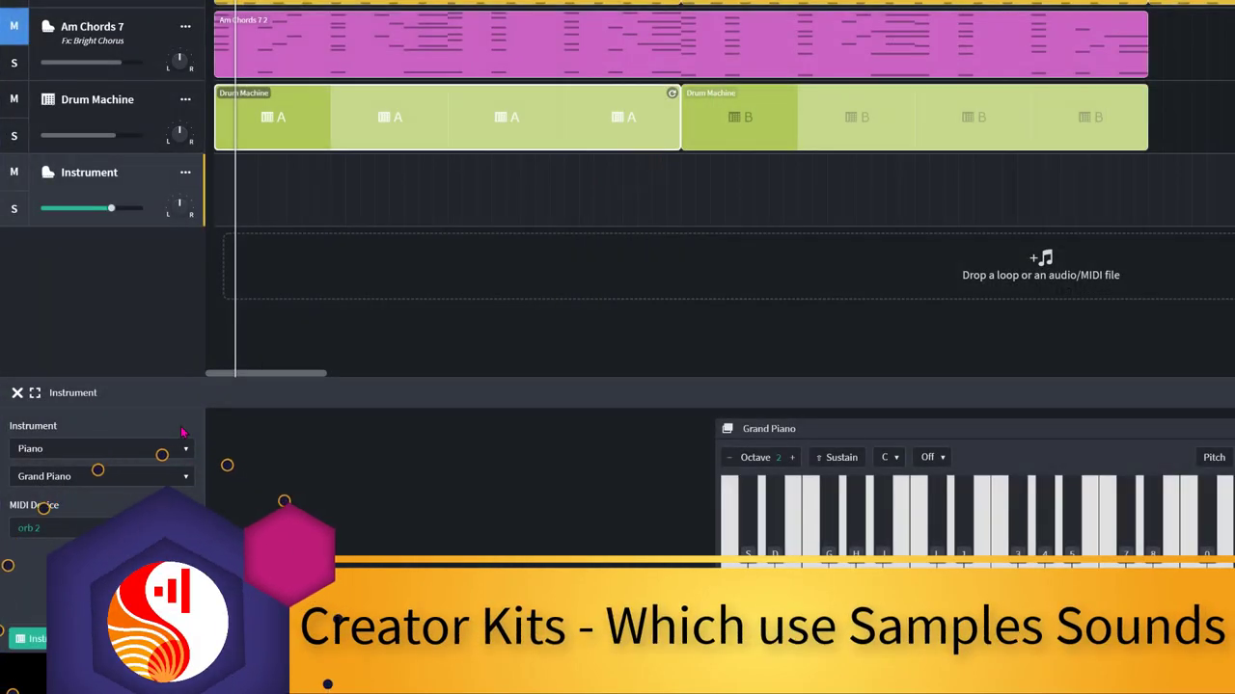
pyautogui.click(103, 450)
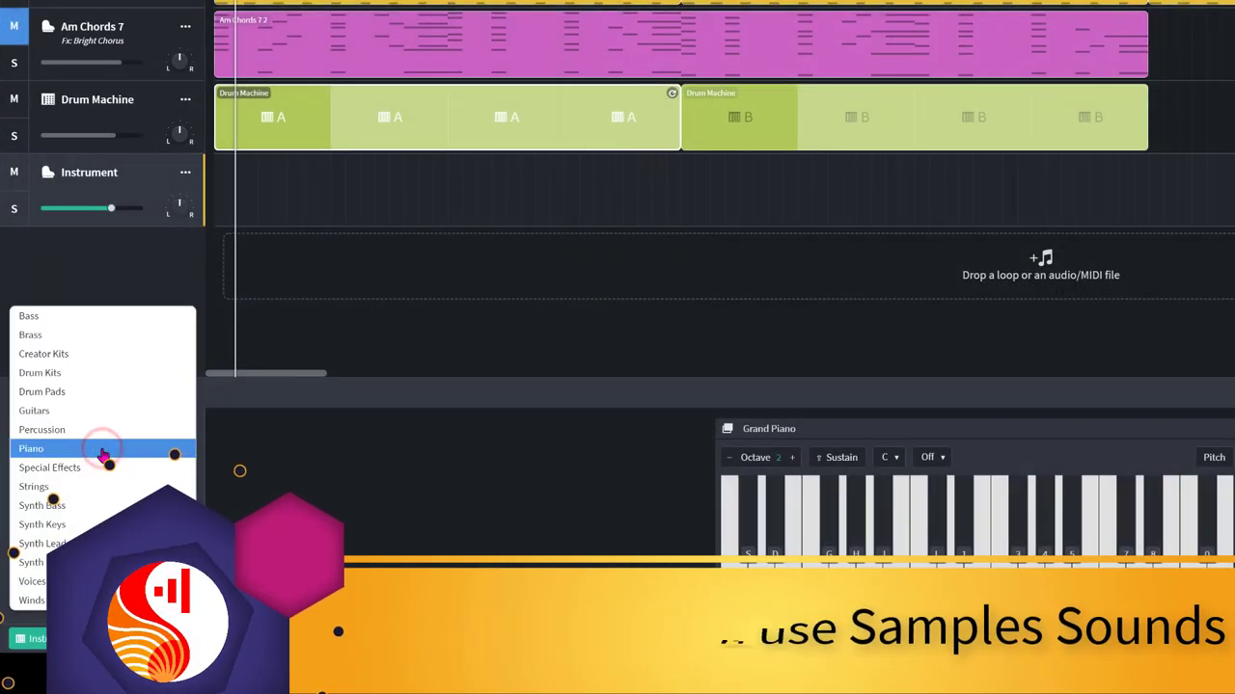
pyautogui.click(79, 354)
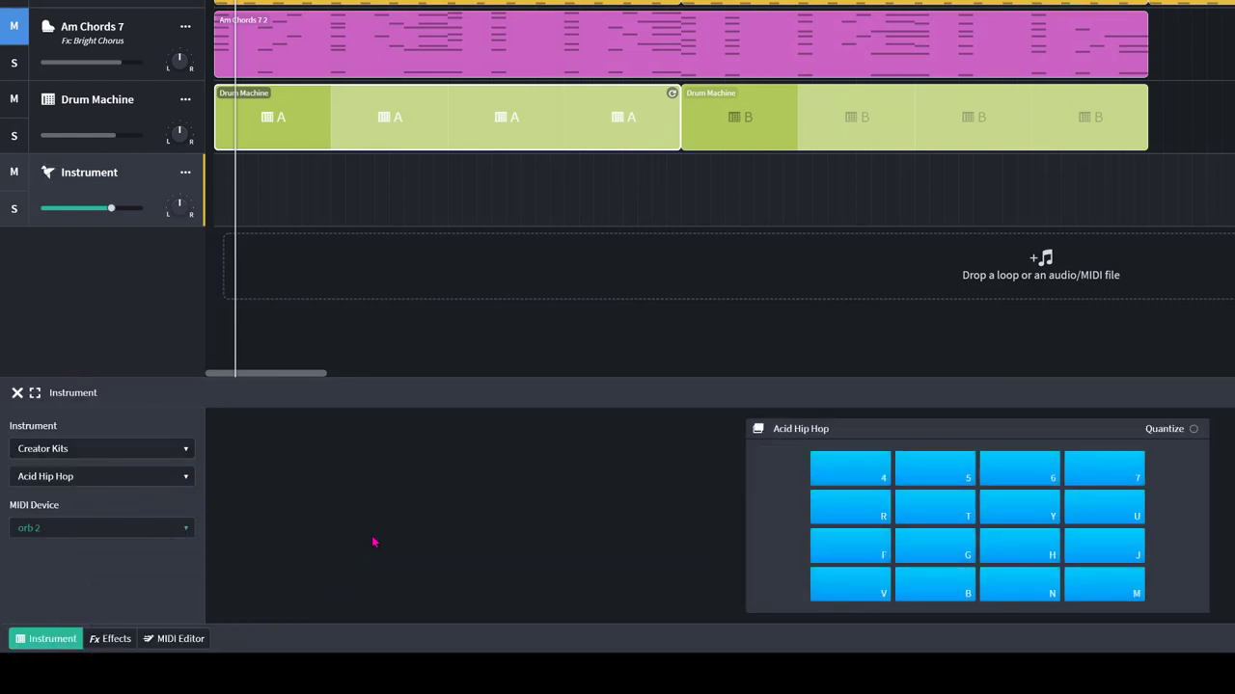
# Audition the sample pads of the Acid Hip Hop creator kit
pyautogui.click(822, 586)
pyautogui.click(928, 584)
pyautogui.click(1004, 586)
pyautogui.click(1093, 592)
pyautogui.click(1099, 557)
pyautogui.click(934, 549)
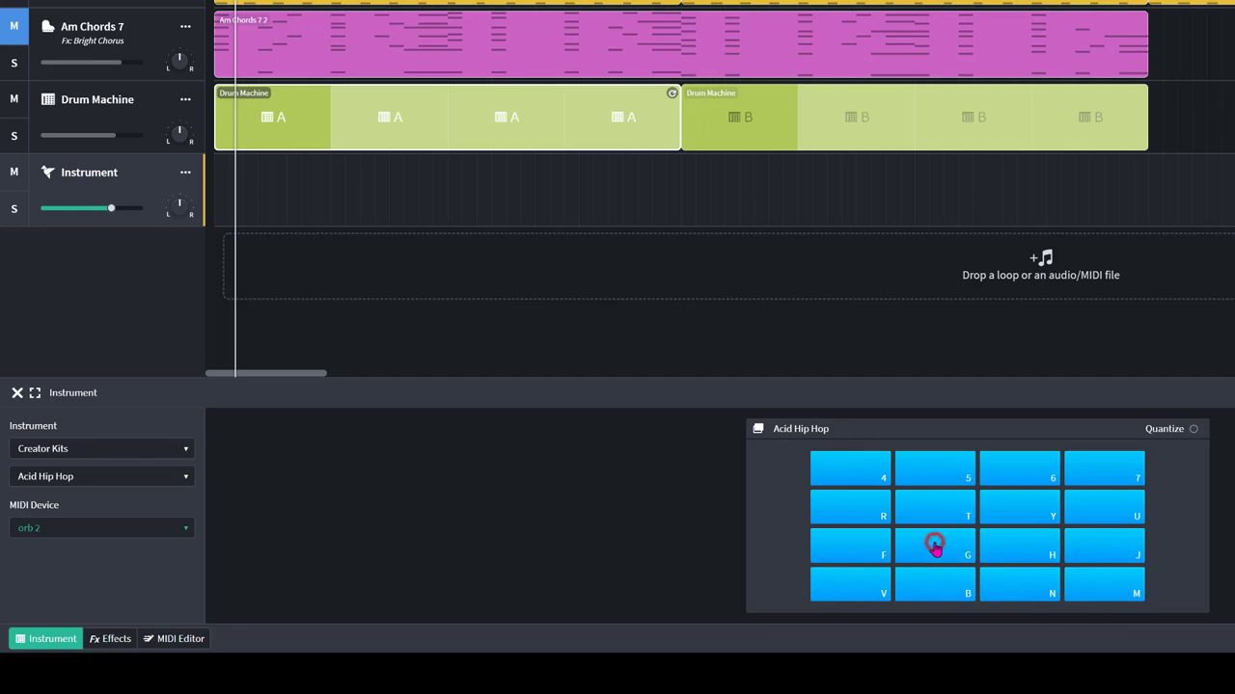
pyautogui.click(867, 519)
pyautogui.click(866, 479)
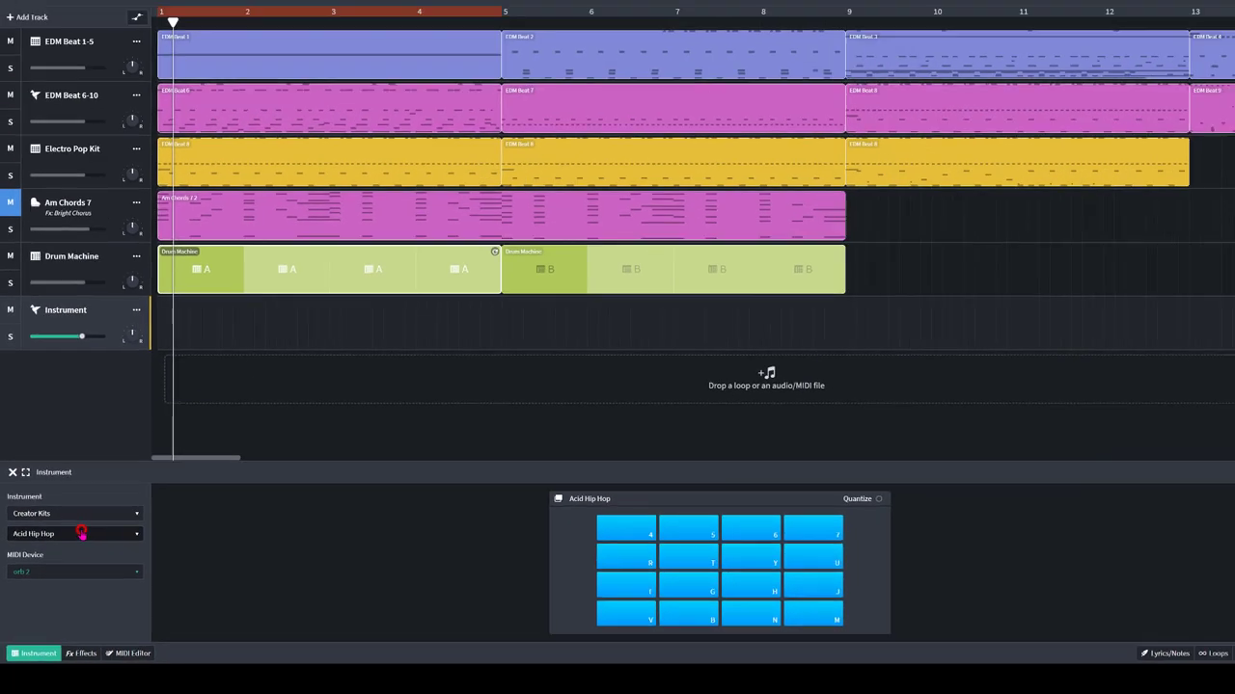
# Change the new instrument track's creator kit to Black Noise House and solo the track
pyautogui.click(106, 476)
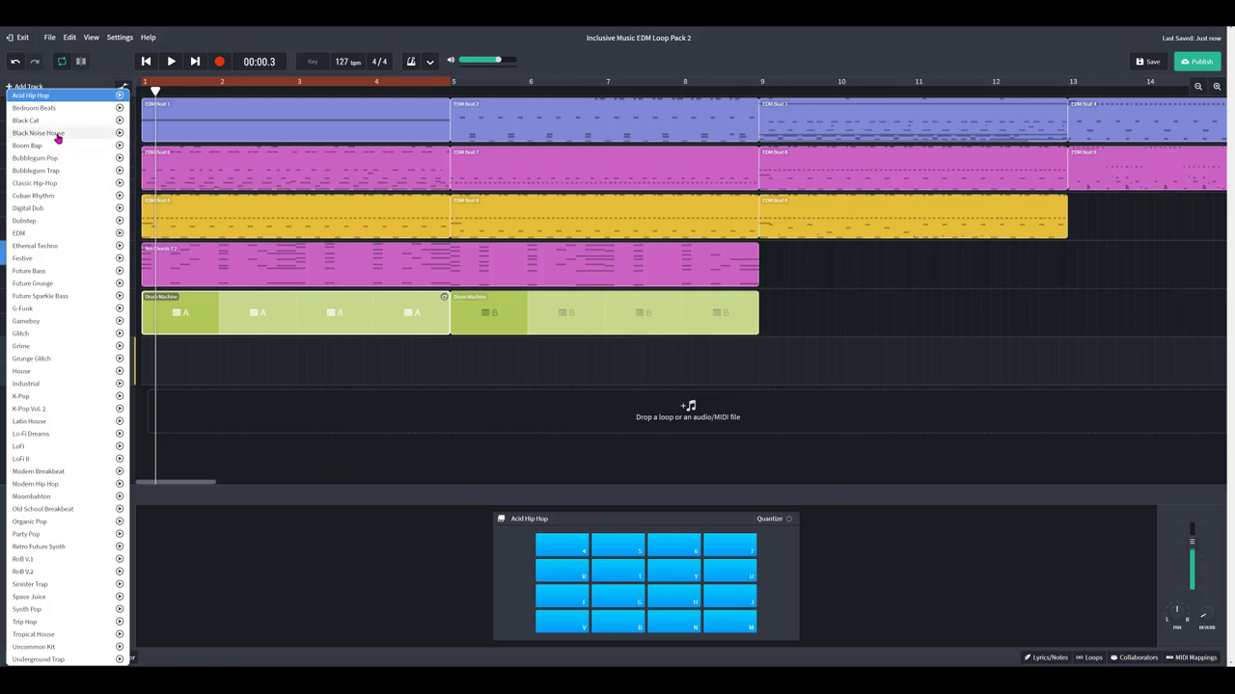
pyautogui.click(57, 135)
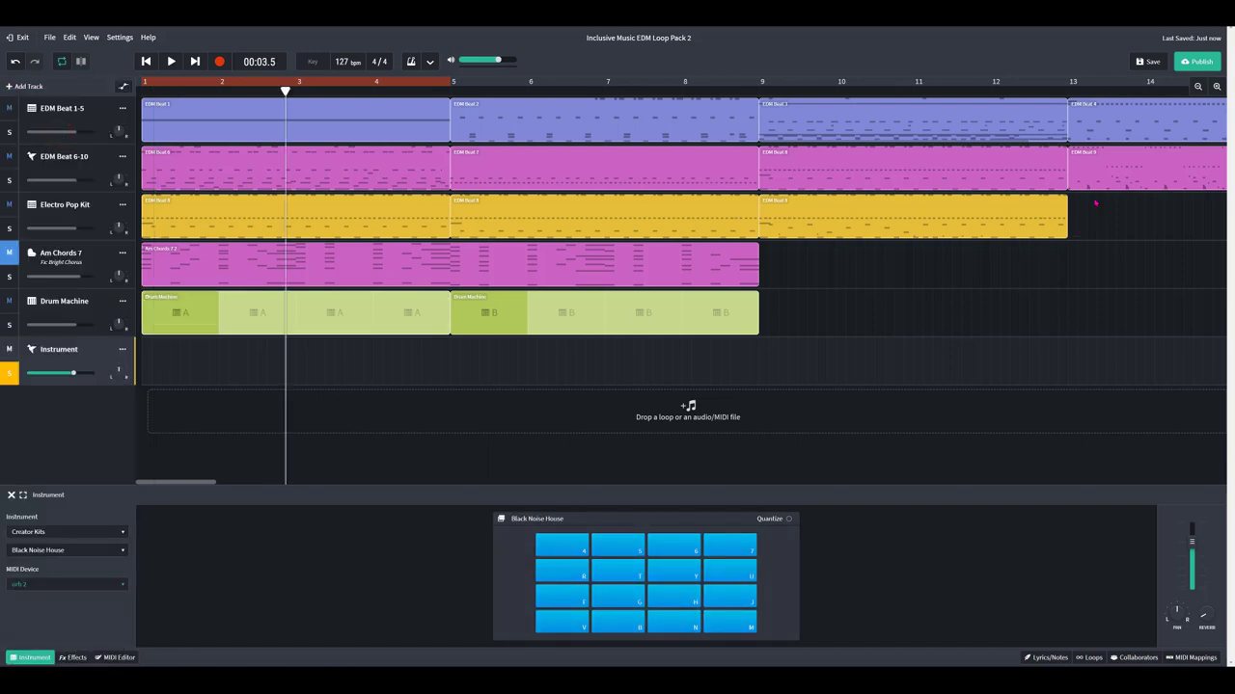
# Copy the EDM Beat 9 region onto the new Instrument track so it starts at bar 1, and play it back
pyautogui.click(1085, 171)
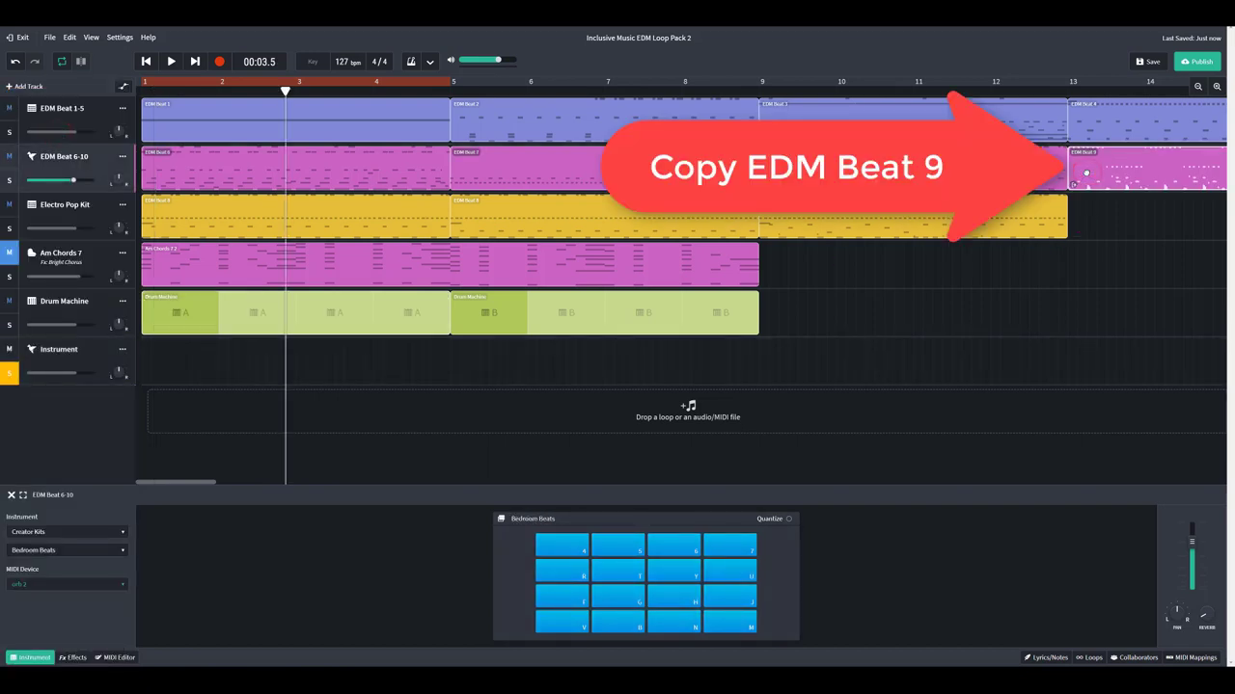
pyautogui.rightClick(1085, 174)
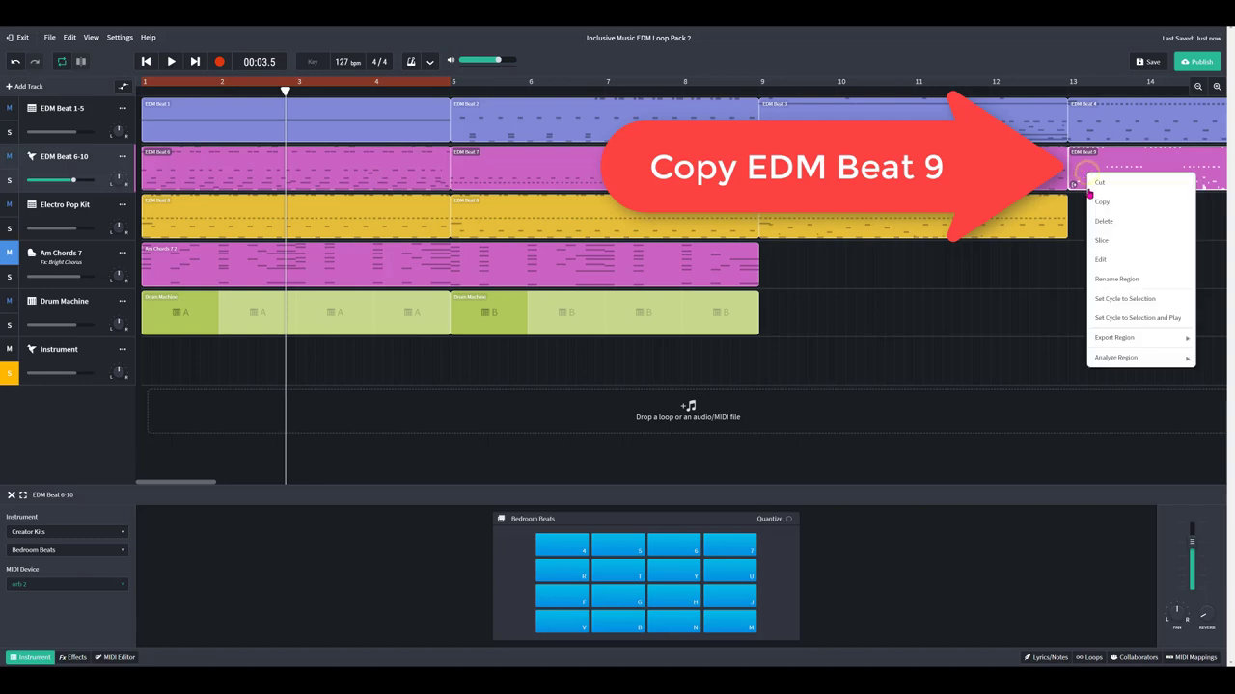
pyautogui.click(1101, 204)
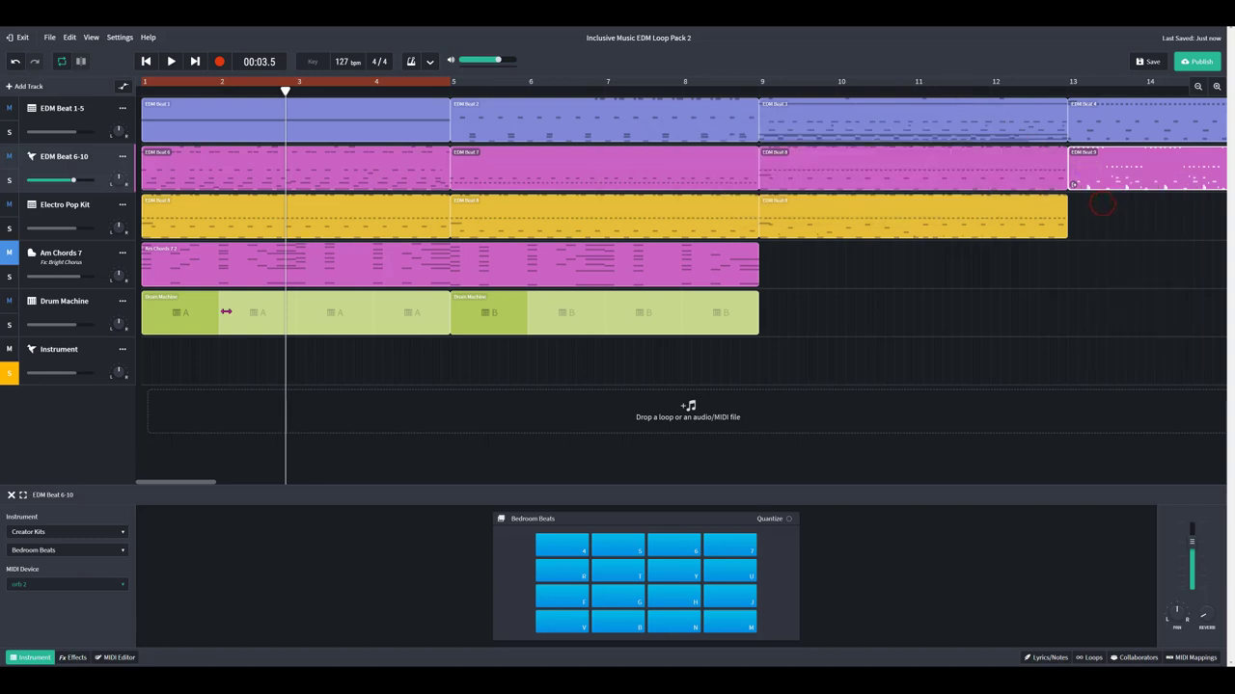
pyautogui.click(96, 346)
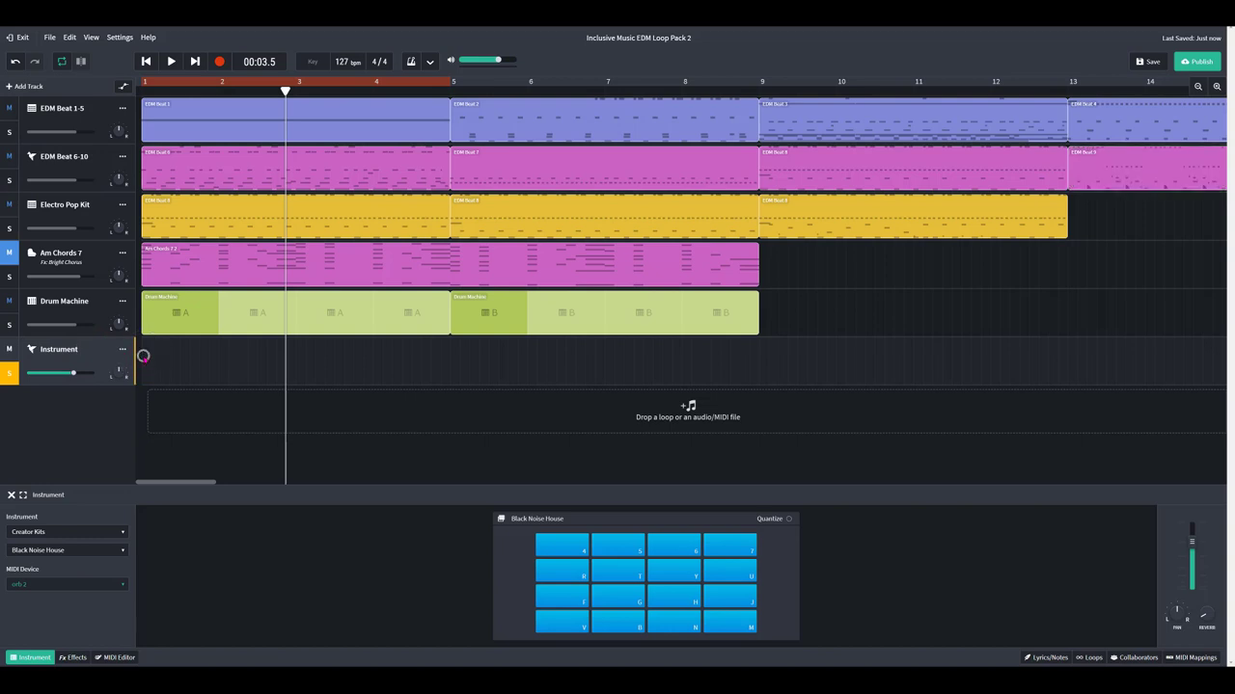
pyautogui.rightClick(143, 357)
pyautogui.click(154, 366)
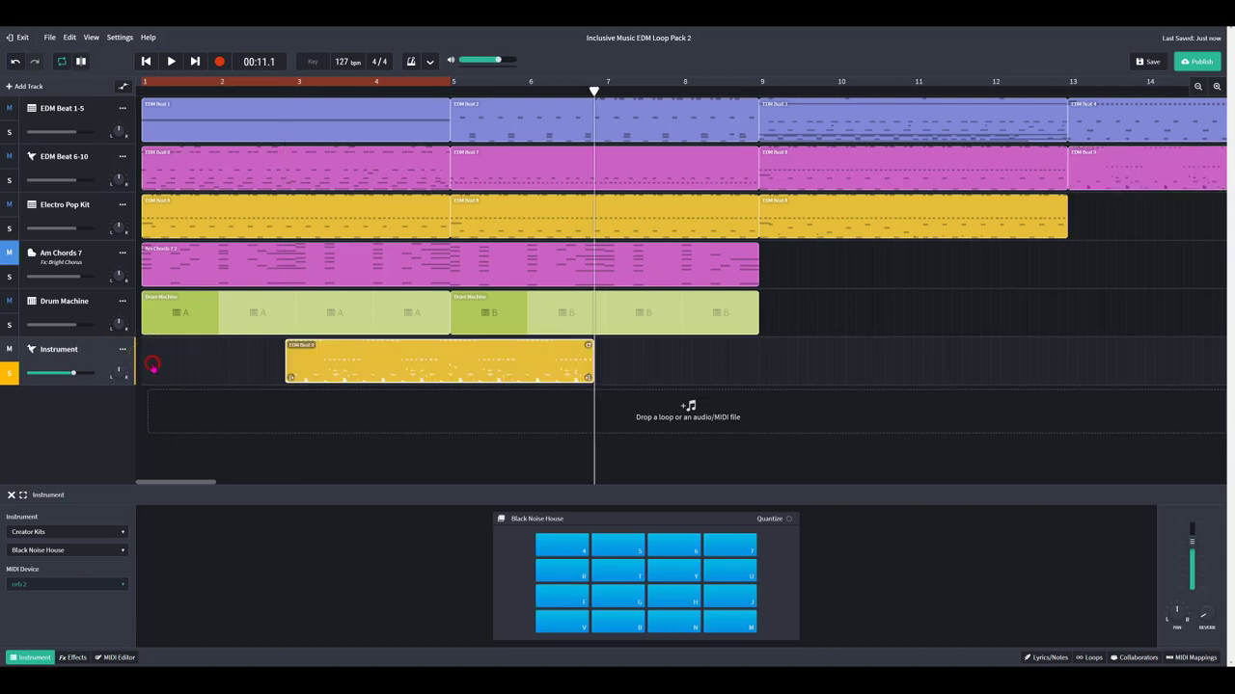
pyautogui.moveTo(309, 352); pyautogui.dragTo(170, 356)
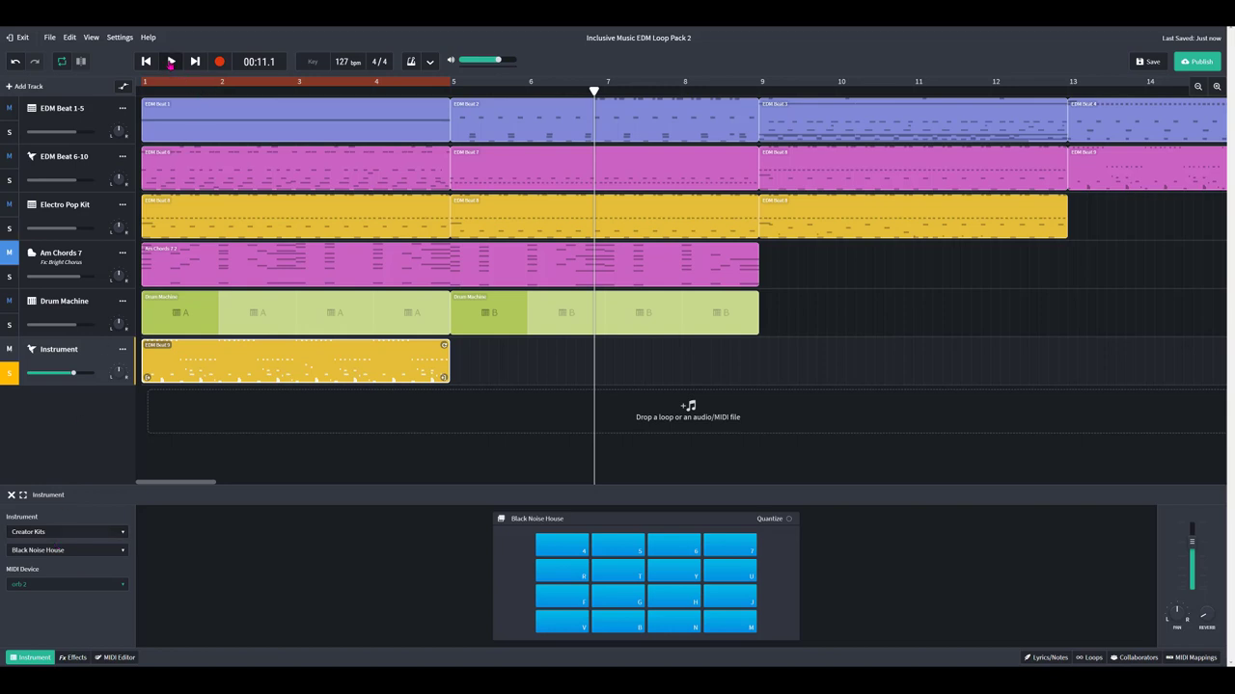
pyautogui.click(170, 62)
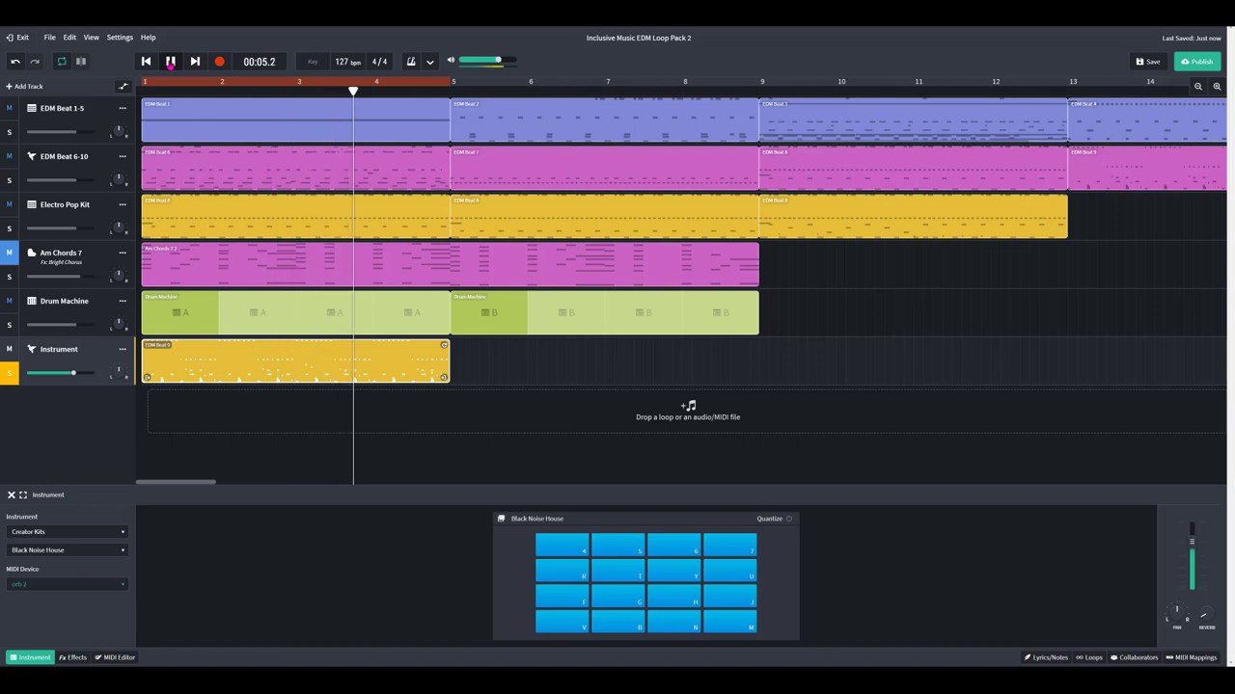
# Stop the playback, change the Instrument track's creator kit to Classic Hip-Hop, and audition the beat with it
pyautogui.click(170, 62)
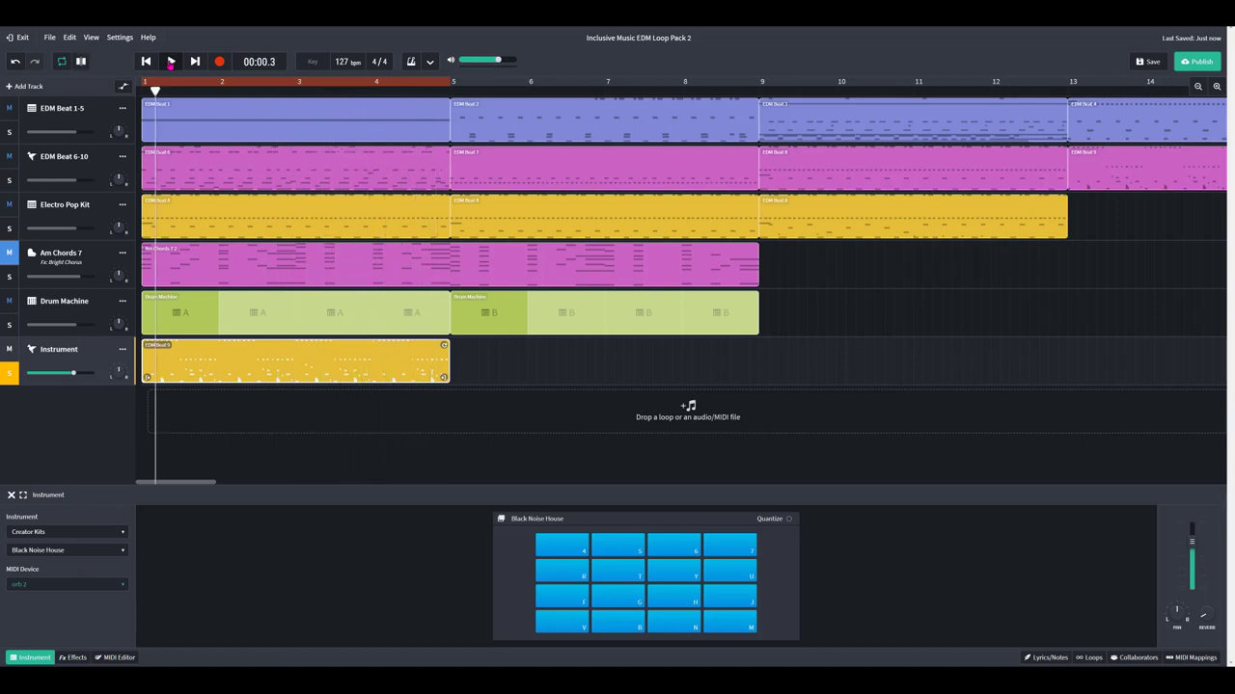
pyautogui.click(42, 551)
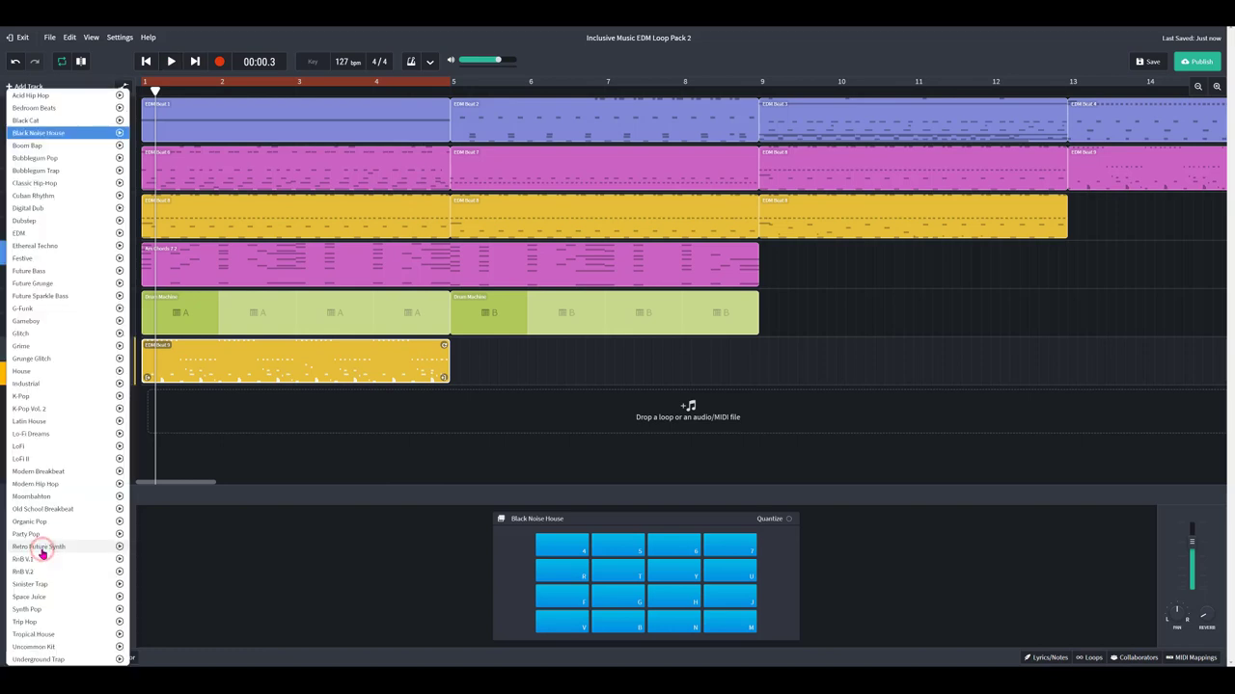
pyautogui.click(35, 182)
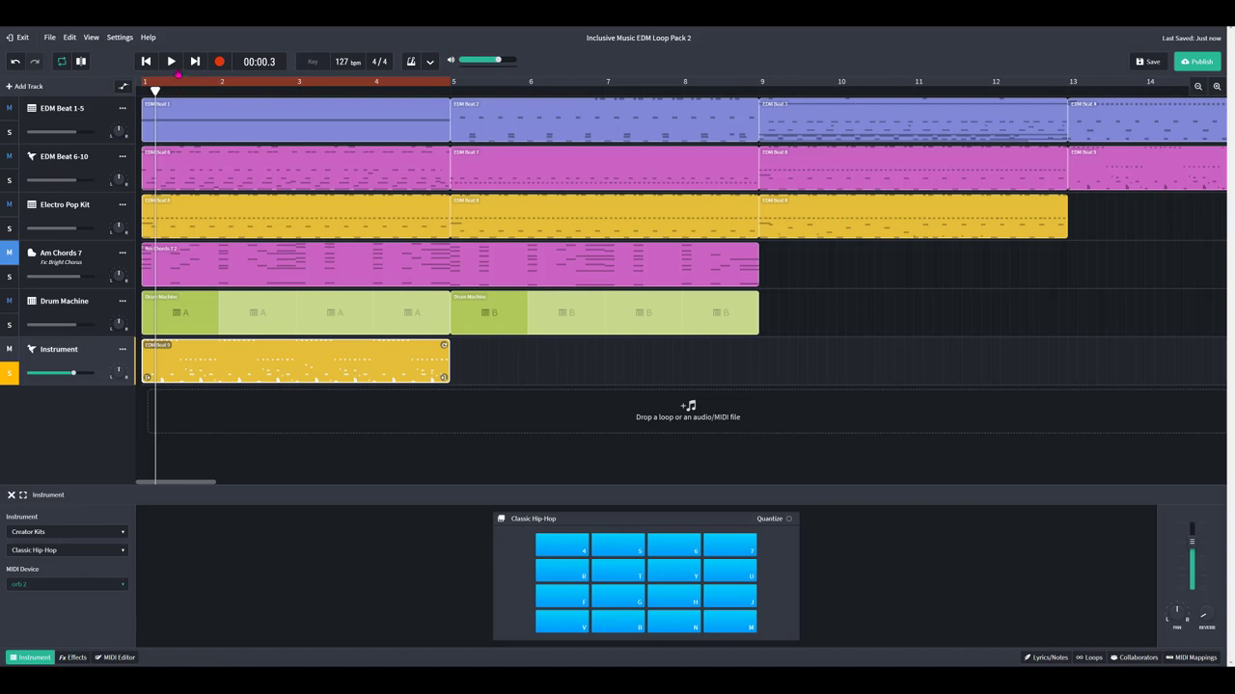
pyautogui.click(171, 62)
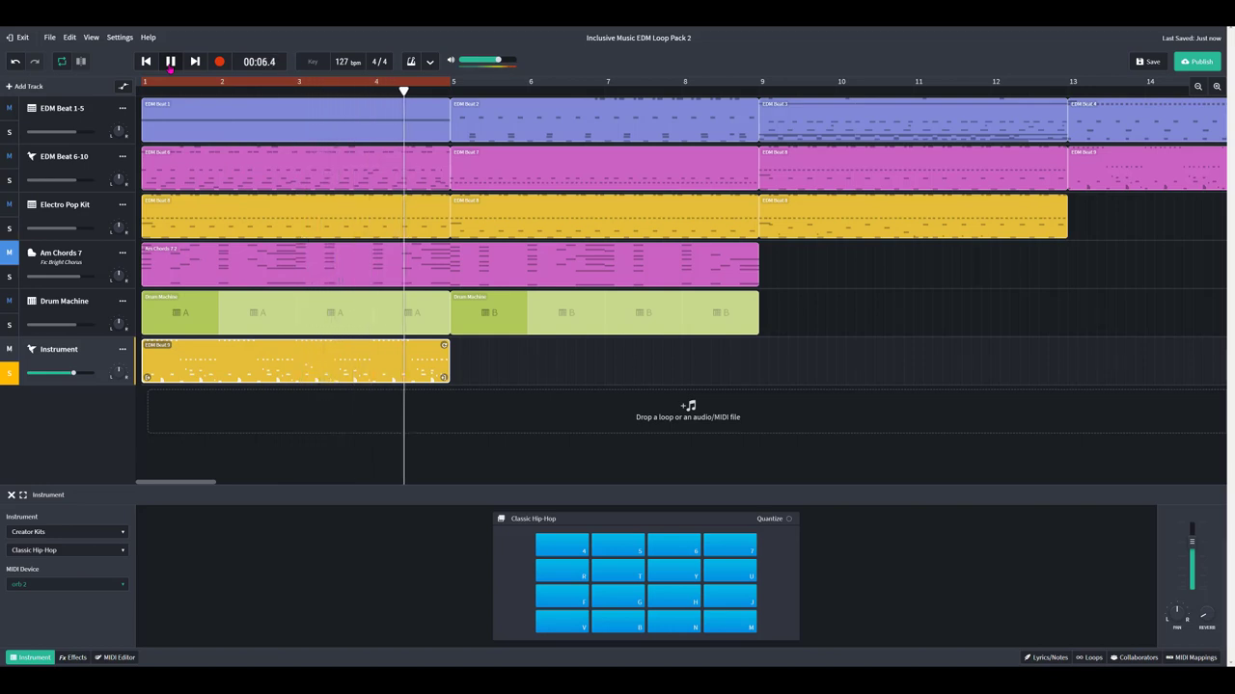
pyautogui.click(170, 61)
# Audition the Instrument track's beat with the Dubstep creator kit and with the Ethereal Techno kit
pyautogui.click(62, 550)
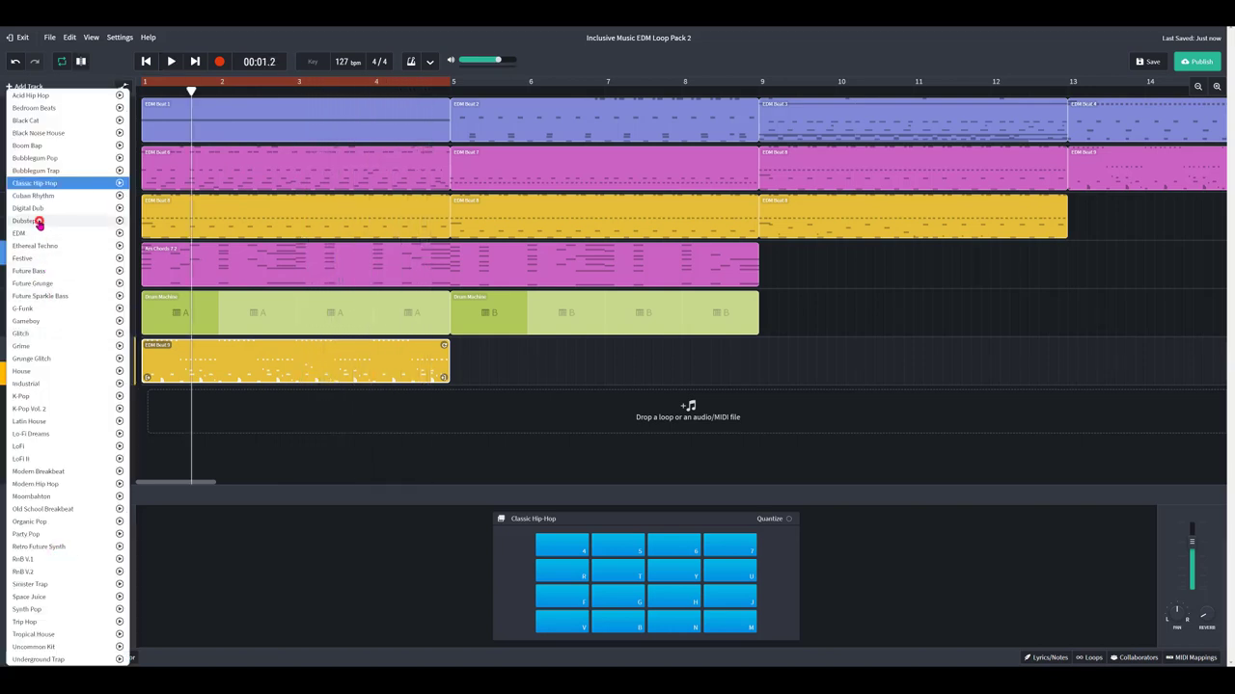
pyautogui.click(39, 223)
pyautogui.click(171, 62)
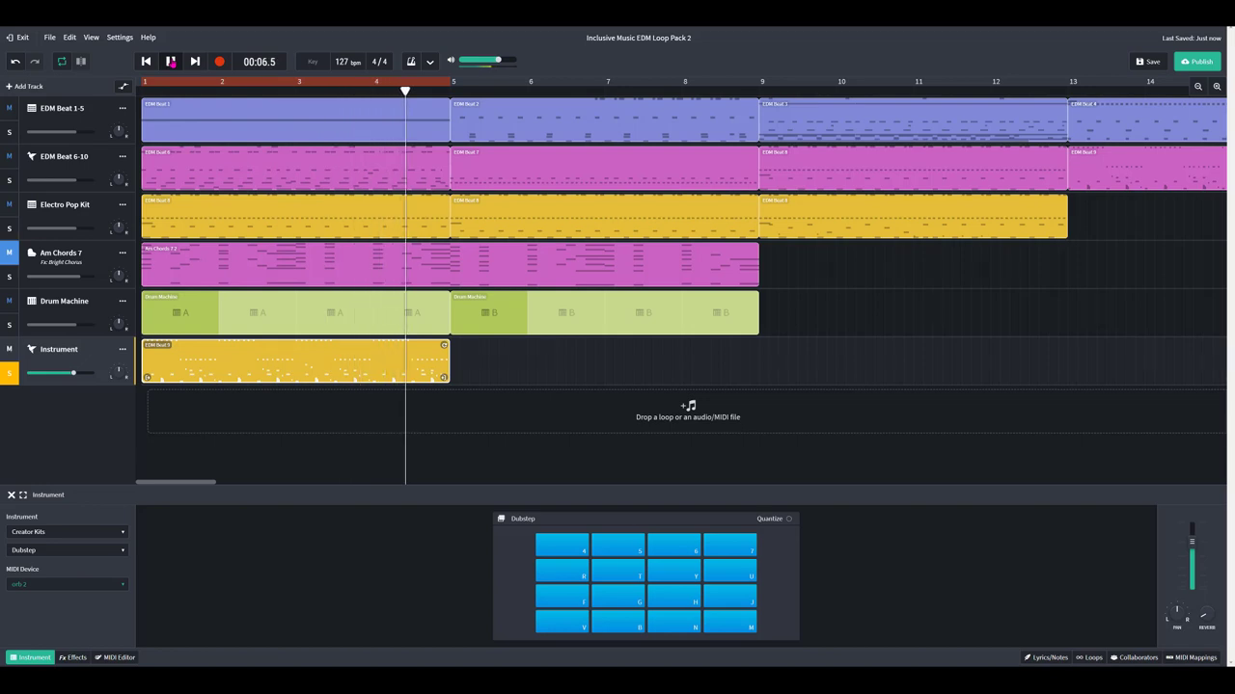
pyautogui.click(60, 550)
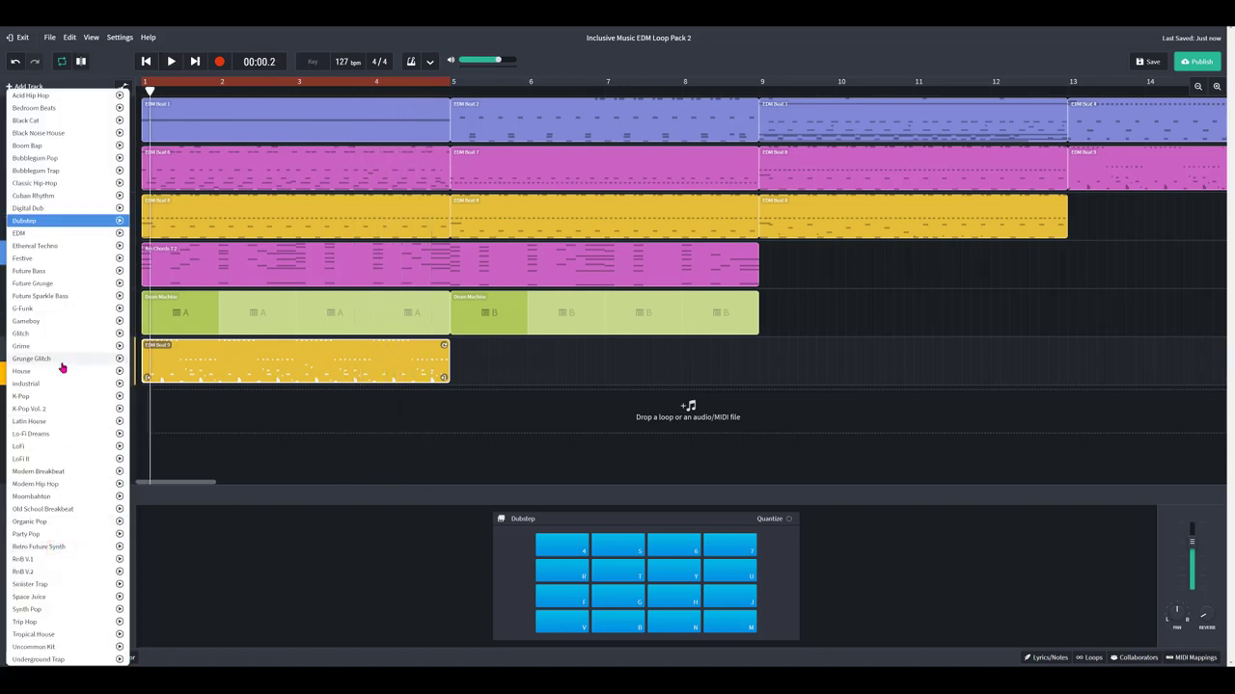
pyautogui.click(80, 249)
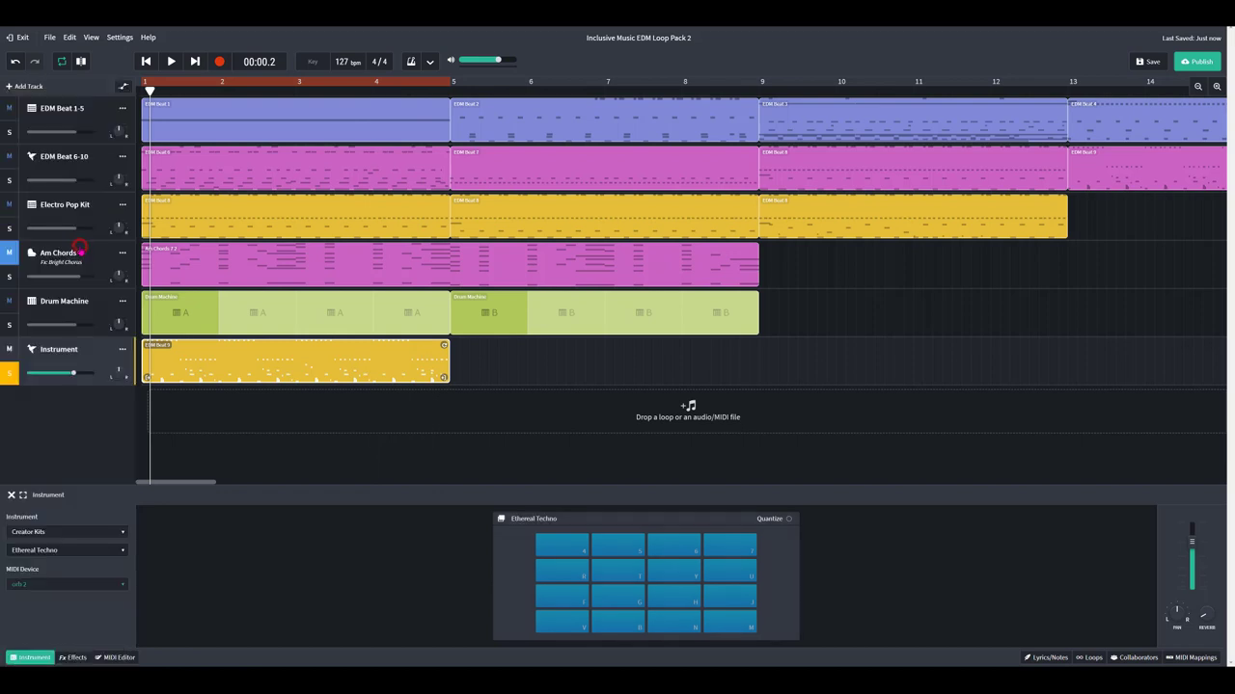
pyautogui.click(171, 61)
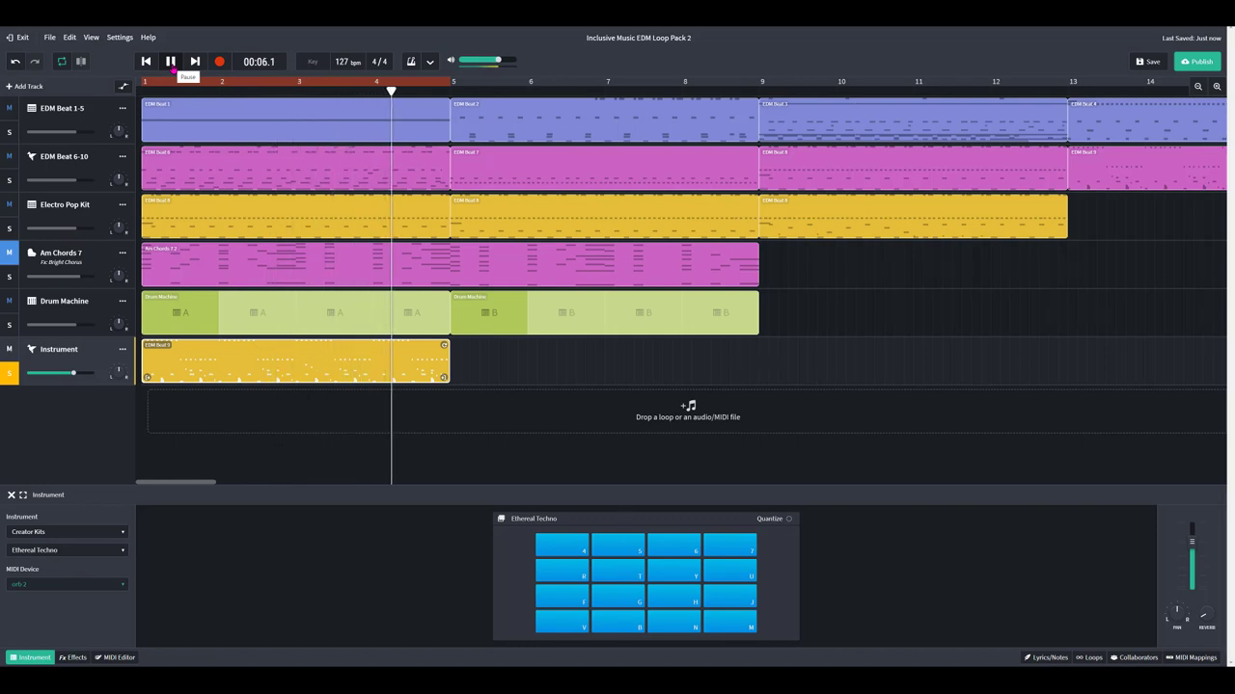
# Audition the Instrument track's beat with the House creator kit and with the Latin House kit
pyautogui.click(67, 549)
pyautogui.click(66, 374)
pyautogui.click(171, 62)
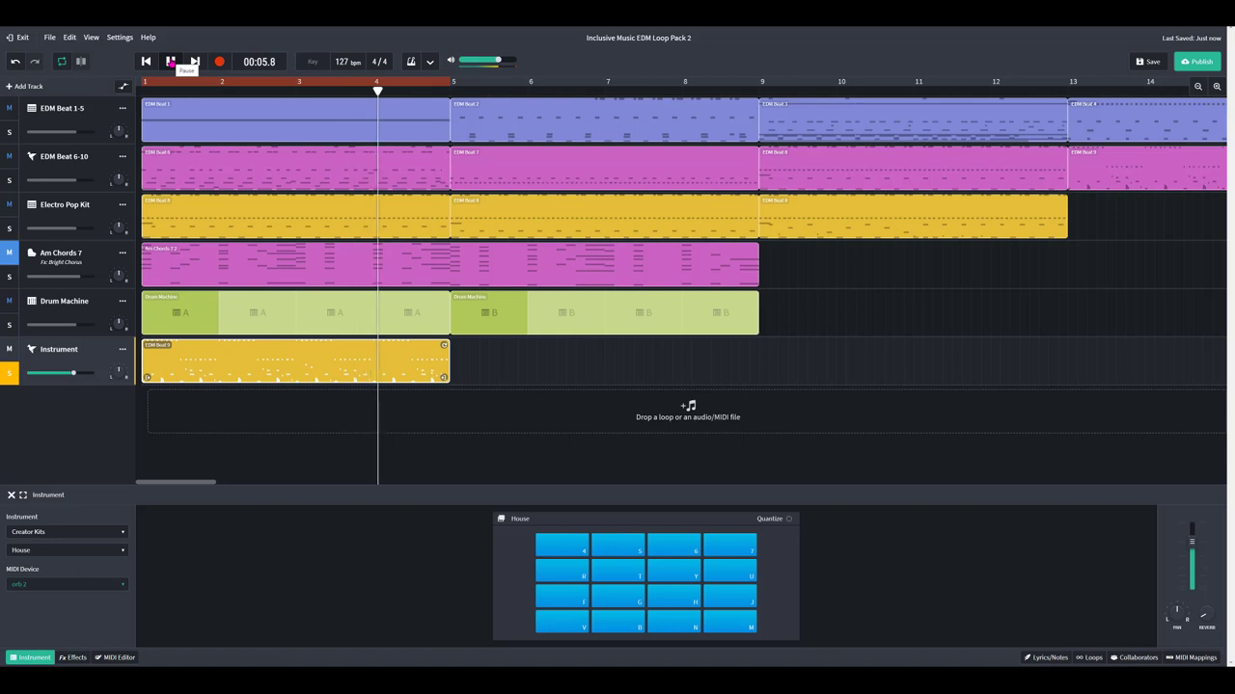
pyautogui.click(66, 550)
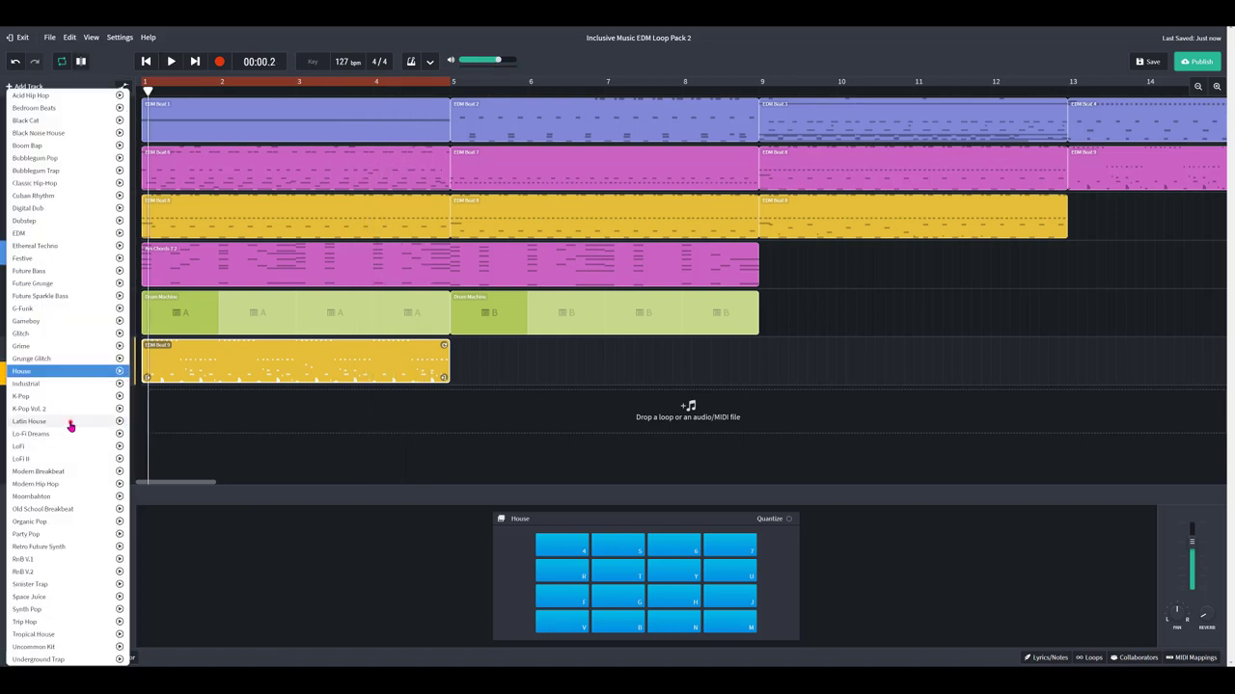
pyautogui.click(69, 425)
pyautogui.click(170, 62)
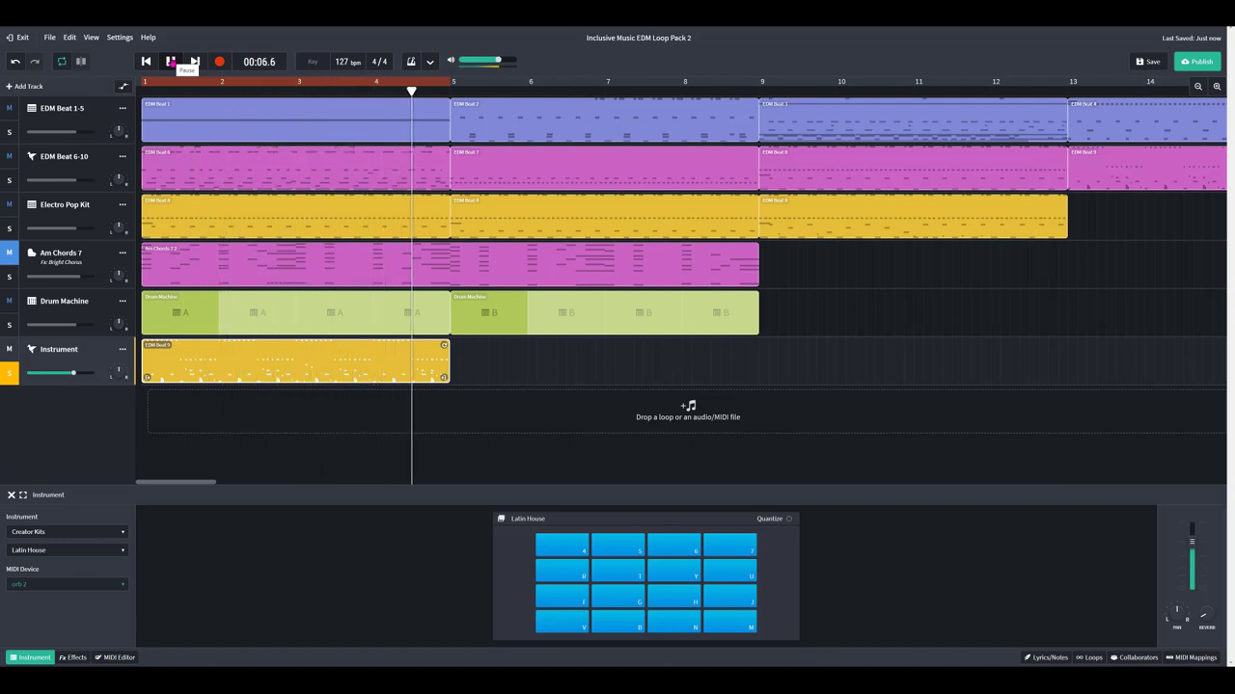
pyautogui.click(171, 62)
# Audition the Instrument track's beat with the Lo-Fi Dreams creator kit and with the Modern Breakbeat kit
pyautogui.click(67, 550)
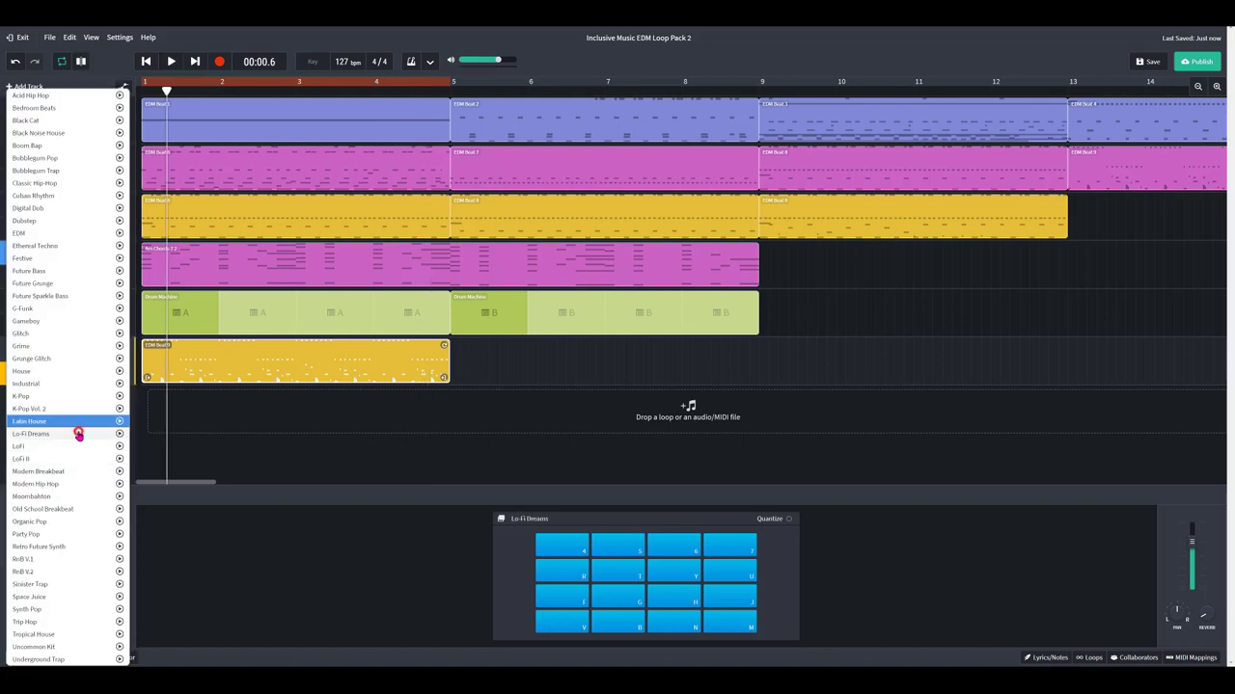
pyautogui.click(78, 434)
pyautogui.click(171, 61)
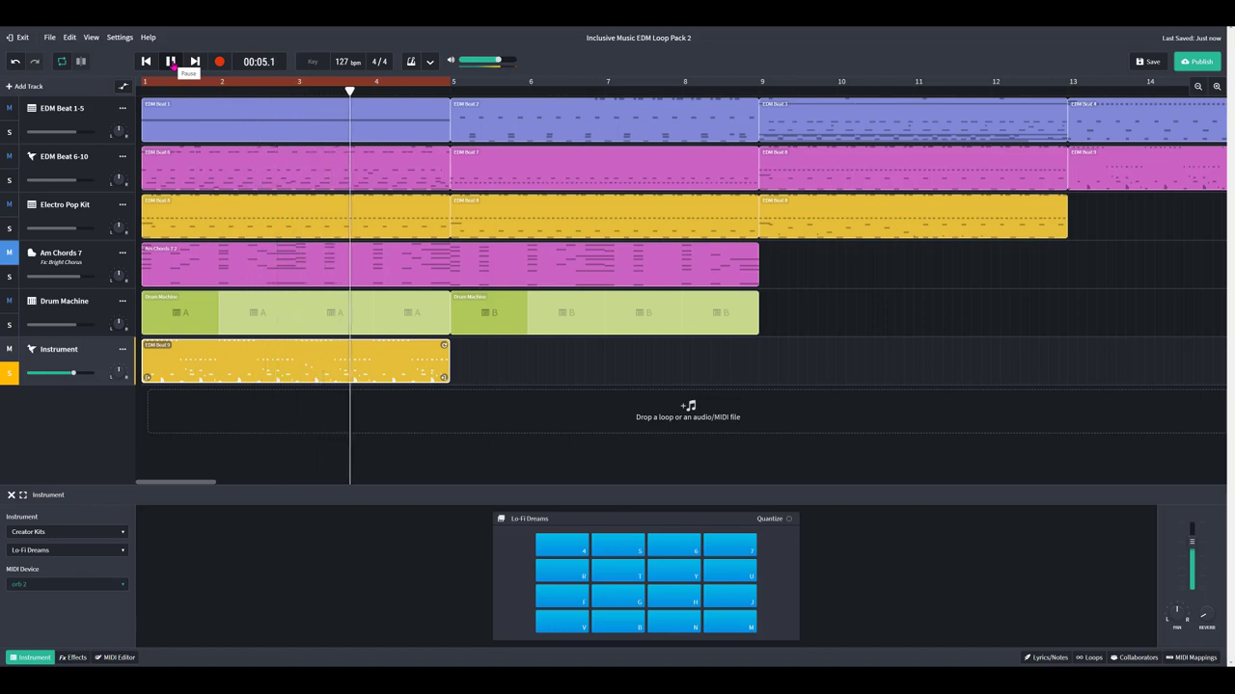
pyautogui.click(172, 64)
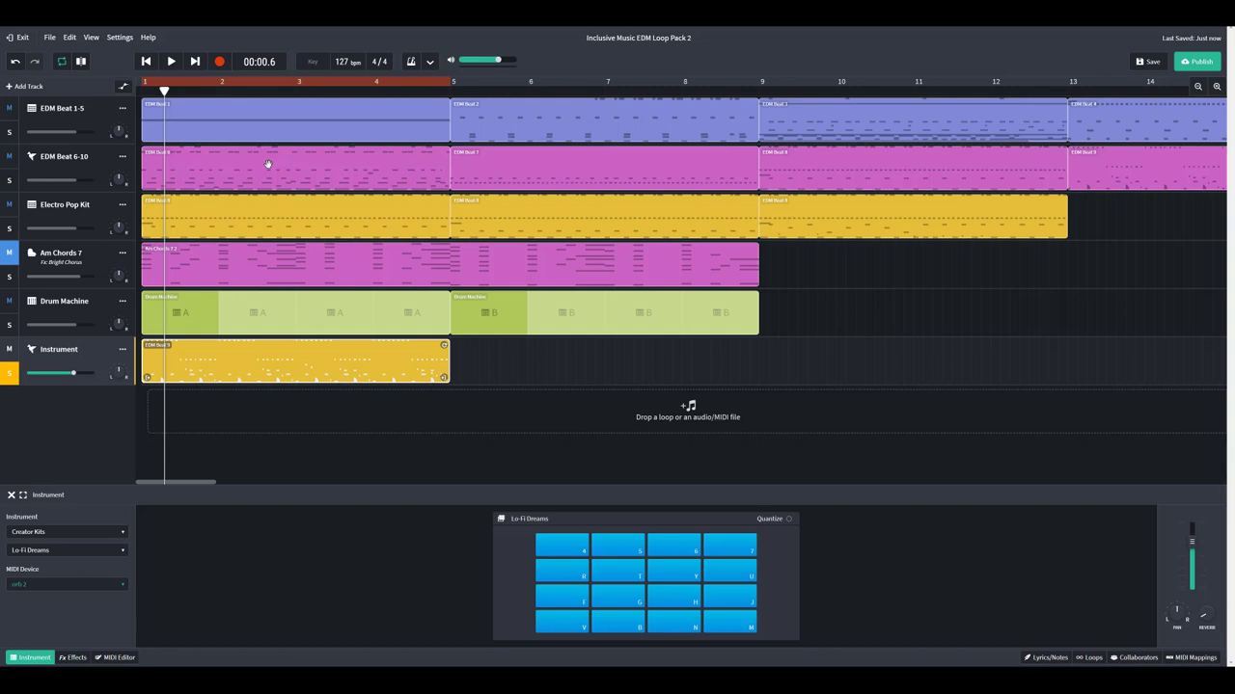
pyautogui.click(92, 547)
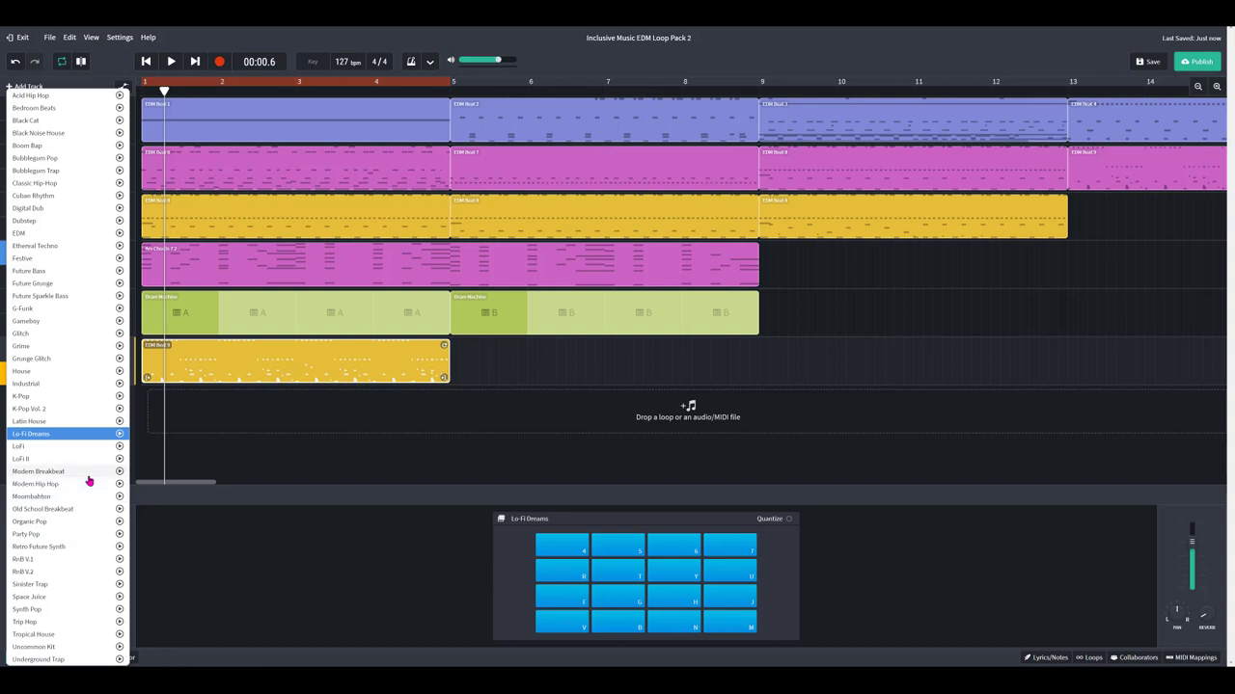
pyautogui.click(88, 474)
pyautogui.click(170, 61)
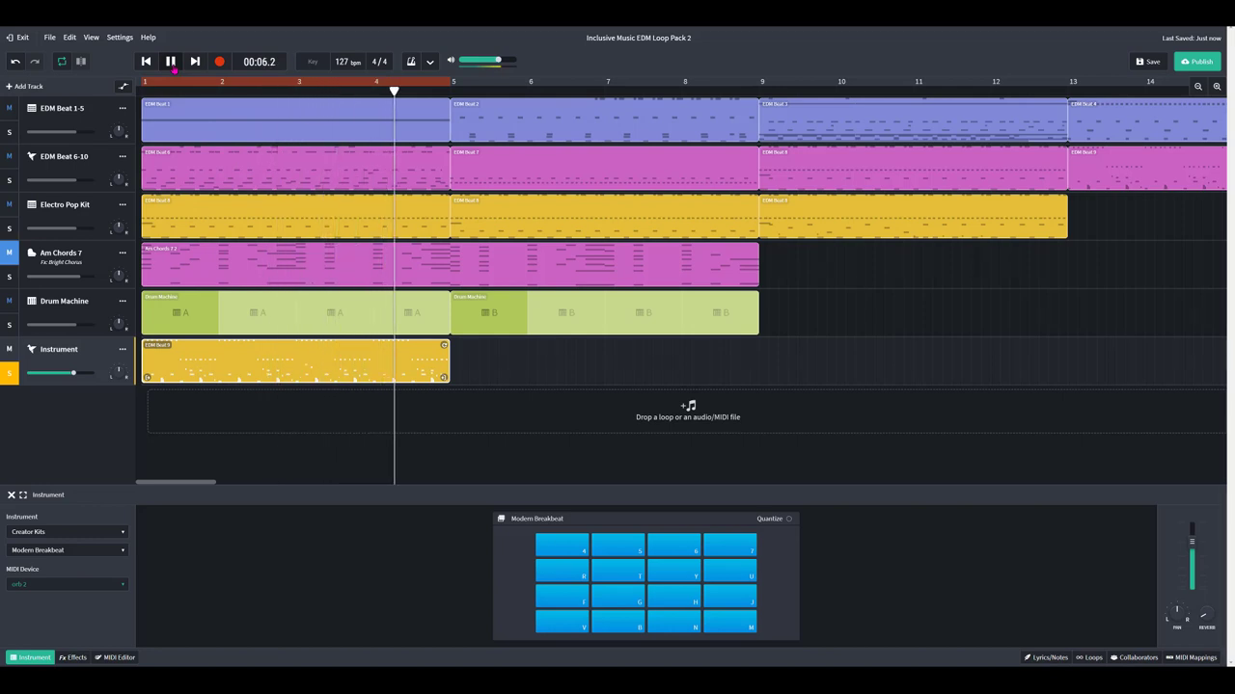
# Change the Instrument track's creator kit to Old School Breakbeat and play the beat with it
pyautogui.click(85, 550)
pyautogui.click(42, 509)
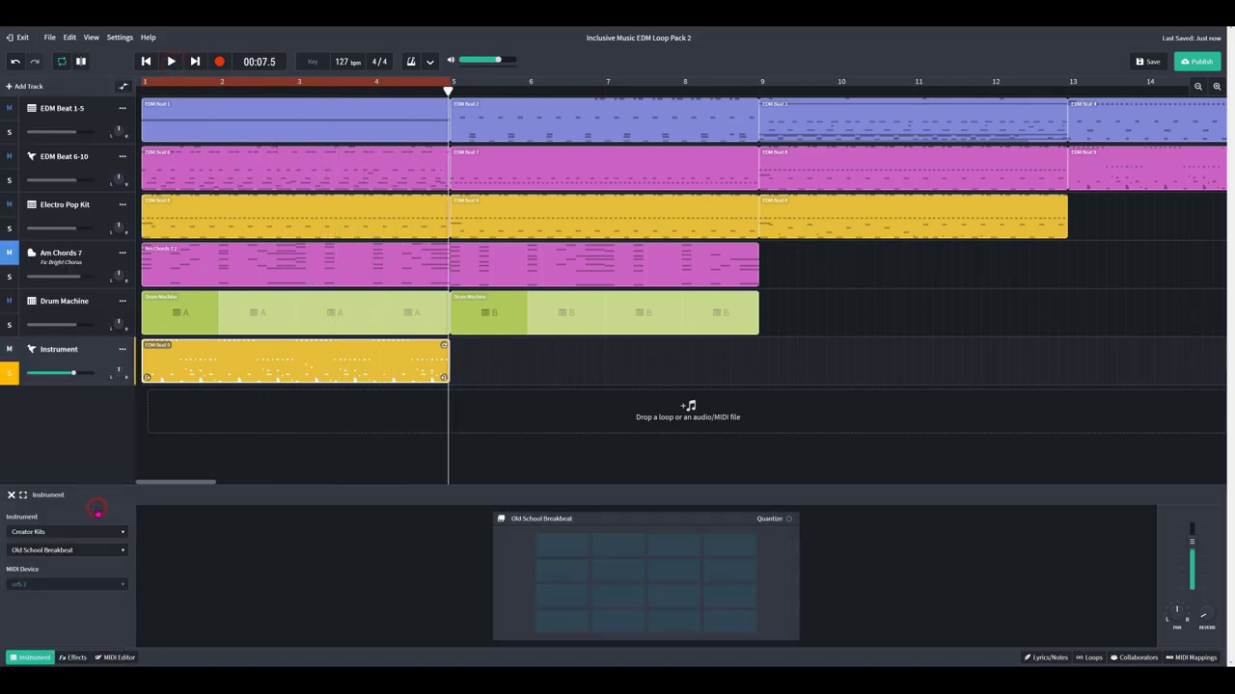
pyautogui.click(171, 61)
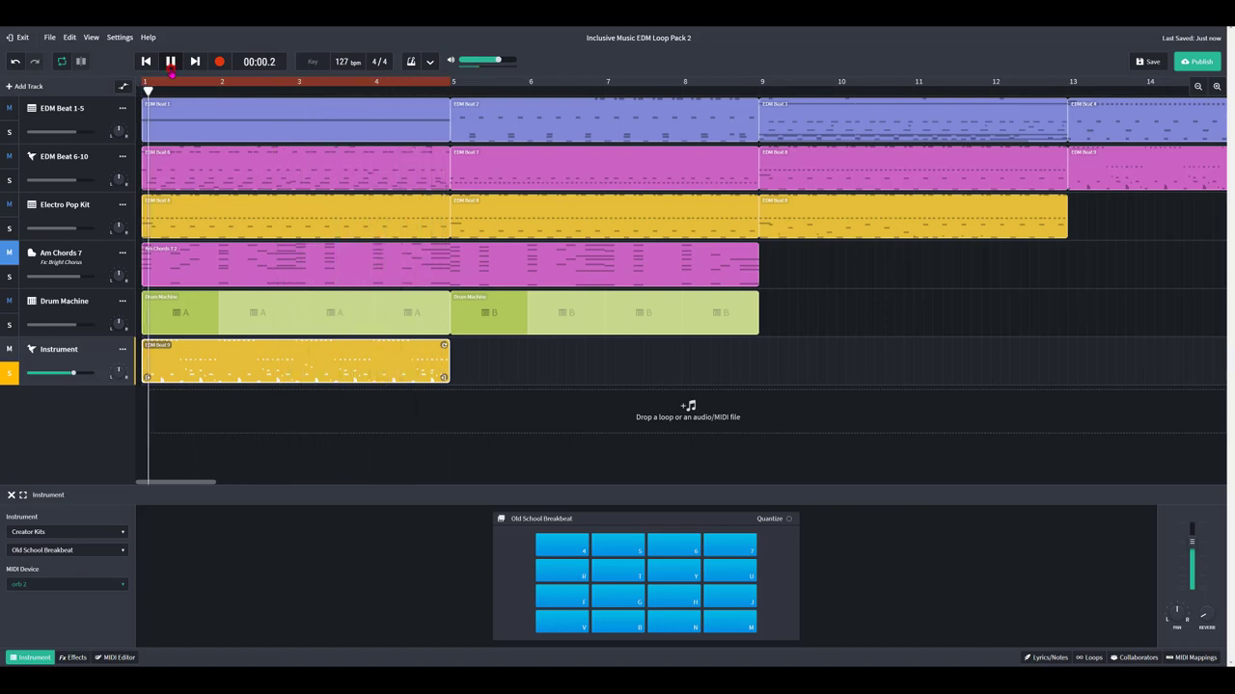
pyautogui.click(171, 61)
# Change the Instrument track's creator kit to Organic Pop and play the beat with it
pyautogui.click(87, 550)
pyautogui.click(91, 522)
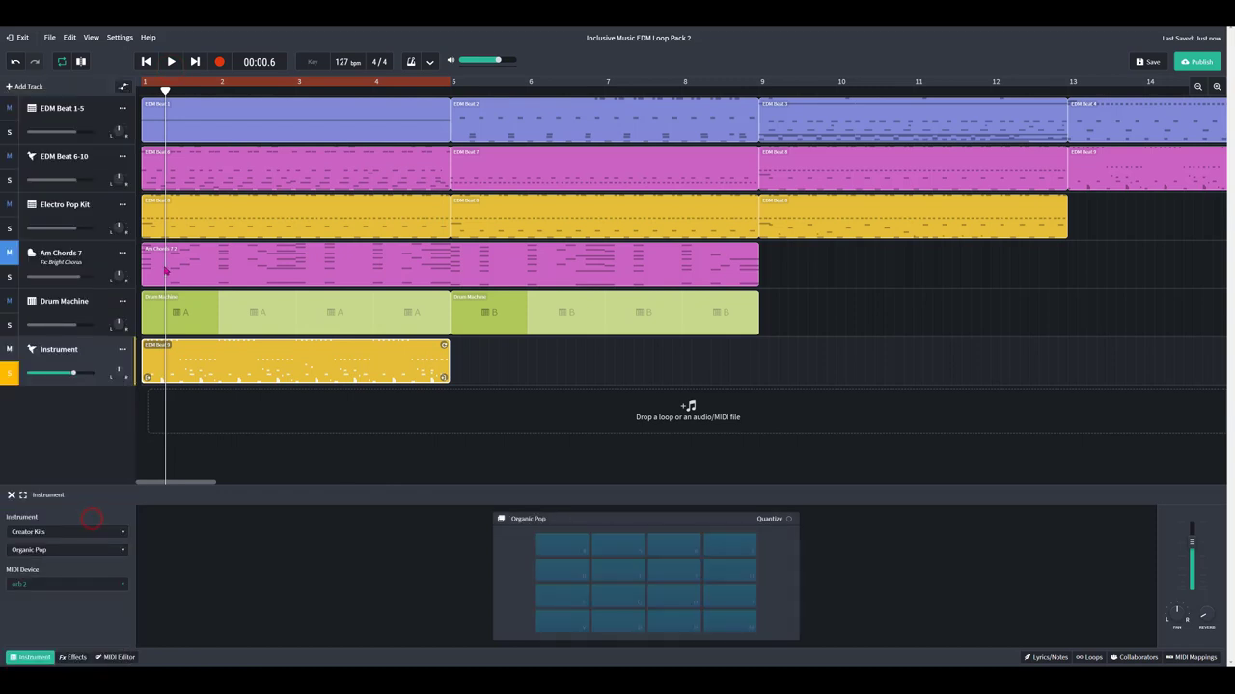
pyautogui.click(172, 61)
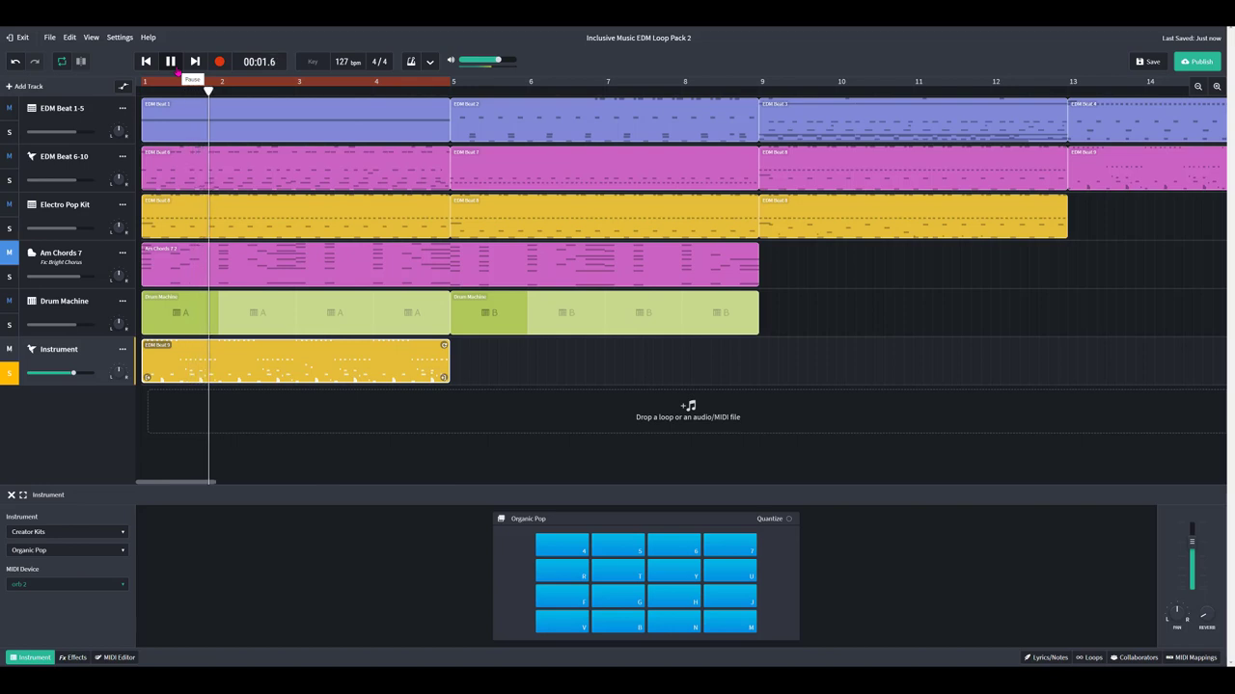
pyautogui.click(336, 334)
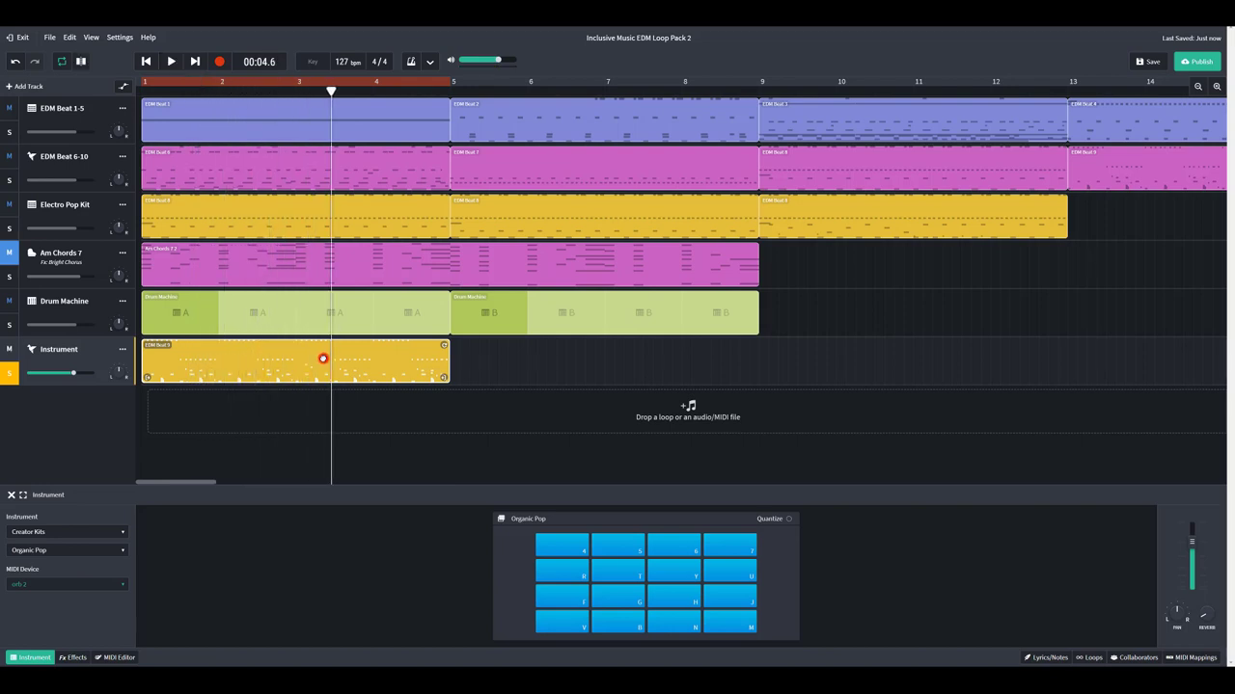
# Open the Instrument track's EDM Beat 9 region in the MIDI Editor and delete the two isolated notes around C3 in bar 3
pyautogui.doubleClick(323, 359)
pyautogui.press('space')
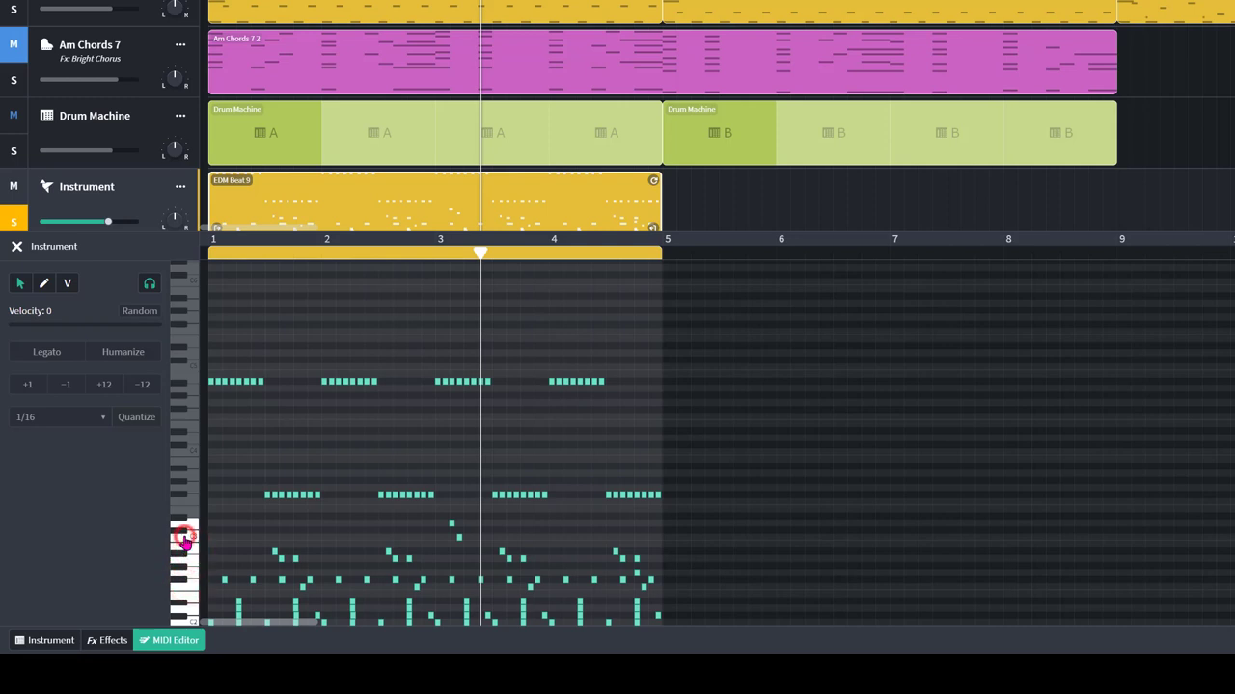
pyautogui.click(451, 523)
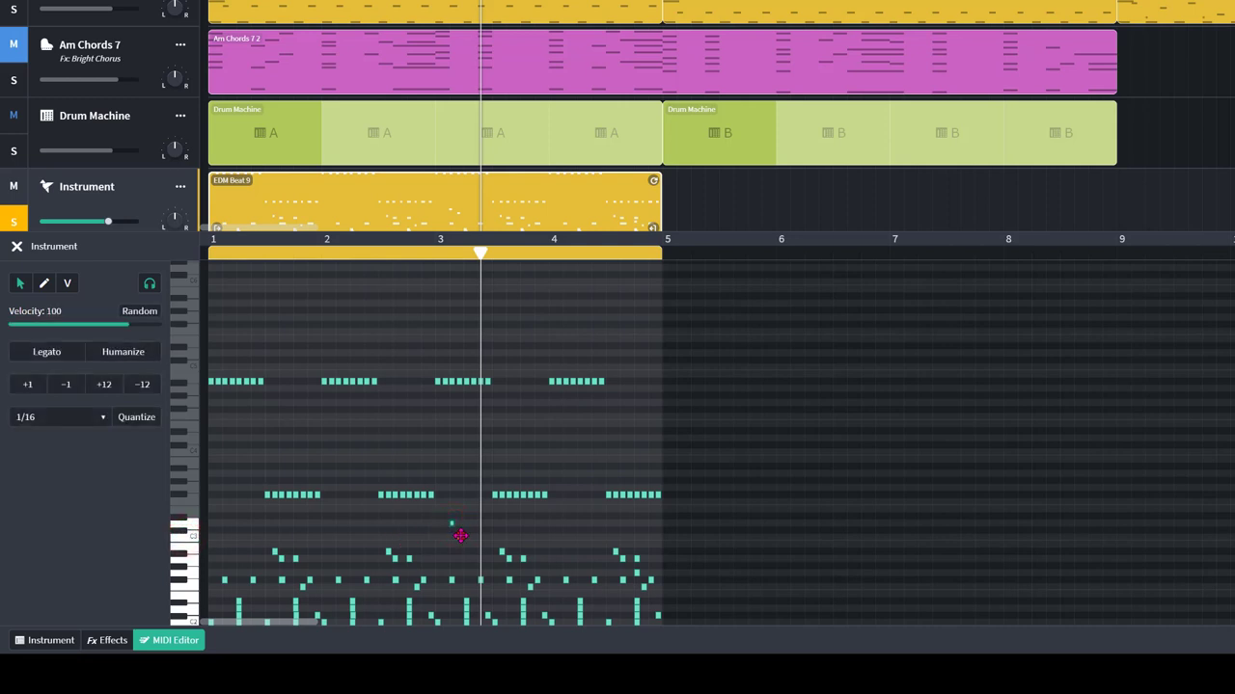
pyautogui.press('Delete')
pyautogui.click(451, 521)
pyautogui.press('space')
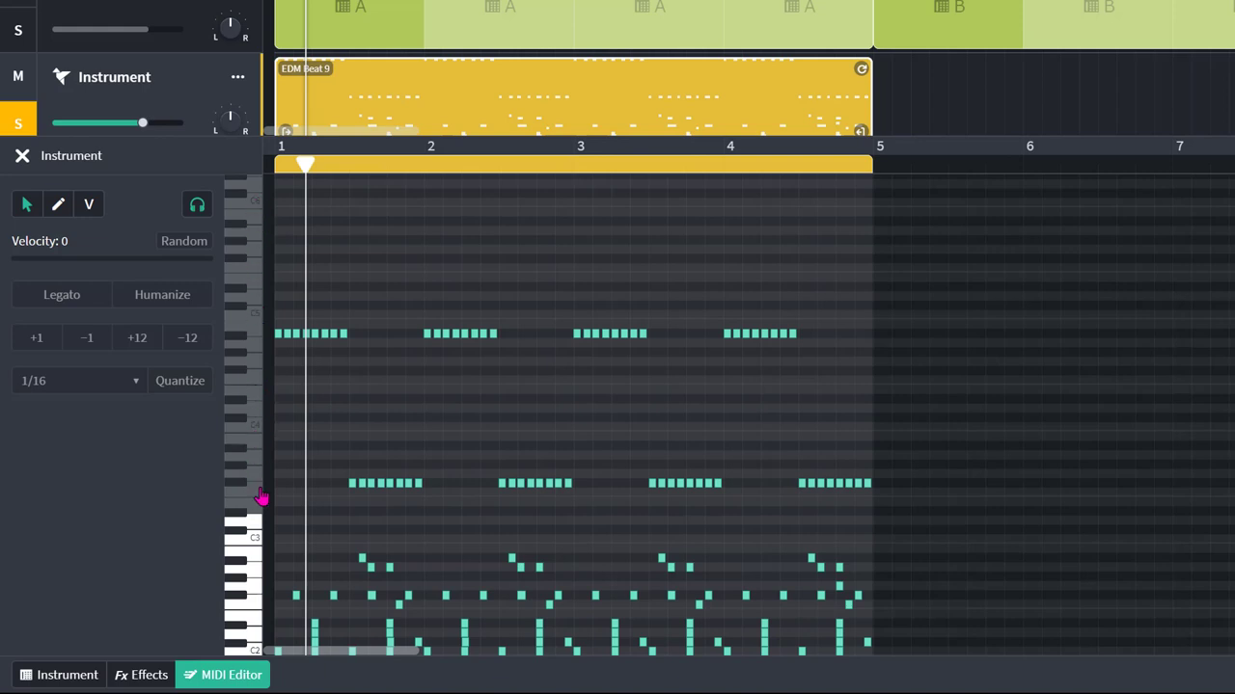
# Move the second, third and fourth notes of bar 1's run above C3 down into the kit's playable keys, and play the result
pyautogui.click(349, 481)
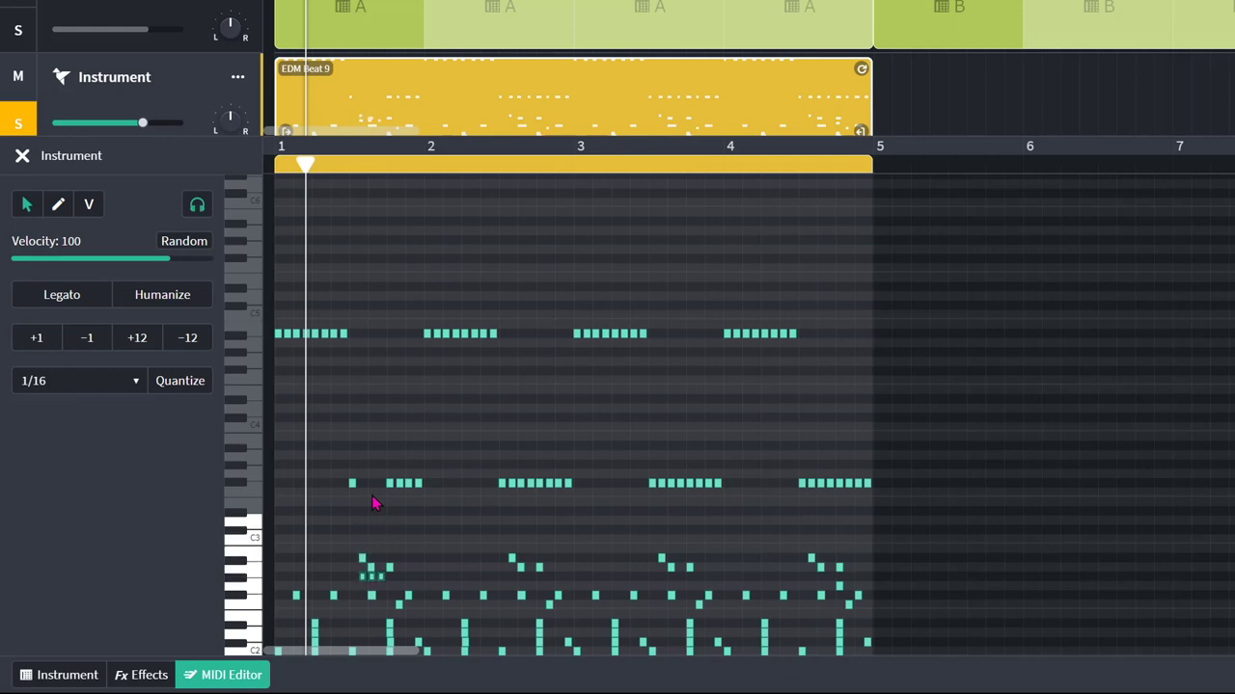
pyautogui.press('space')
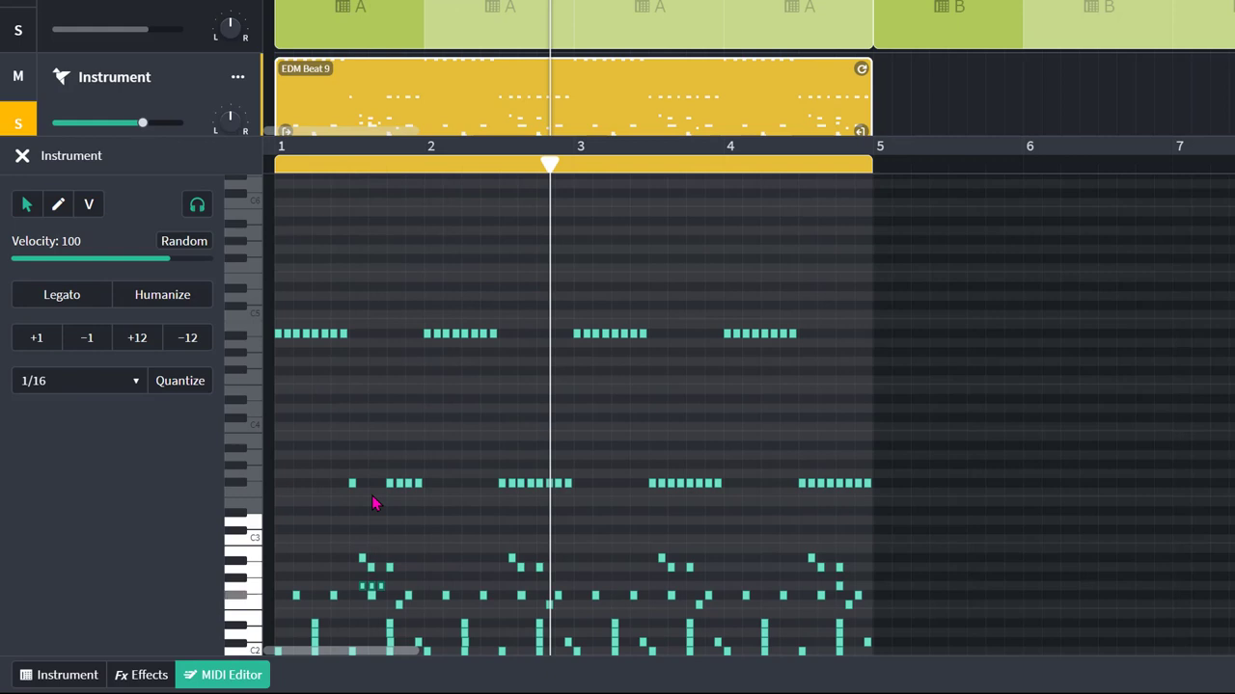
pyautogui.press('space')
pyautogui.press('space')
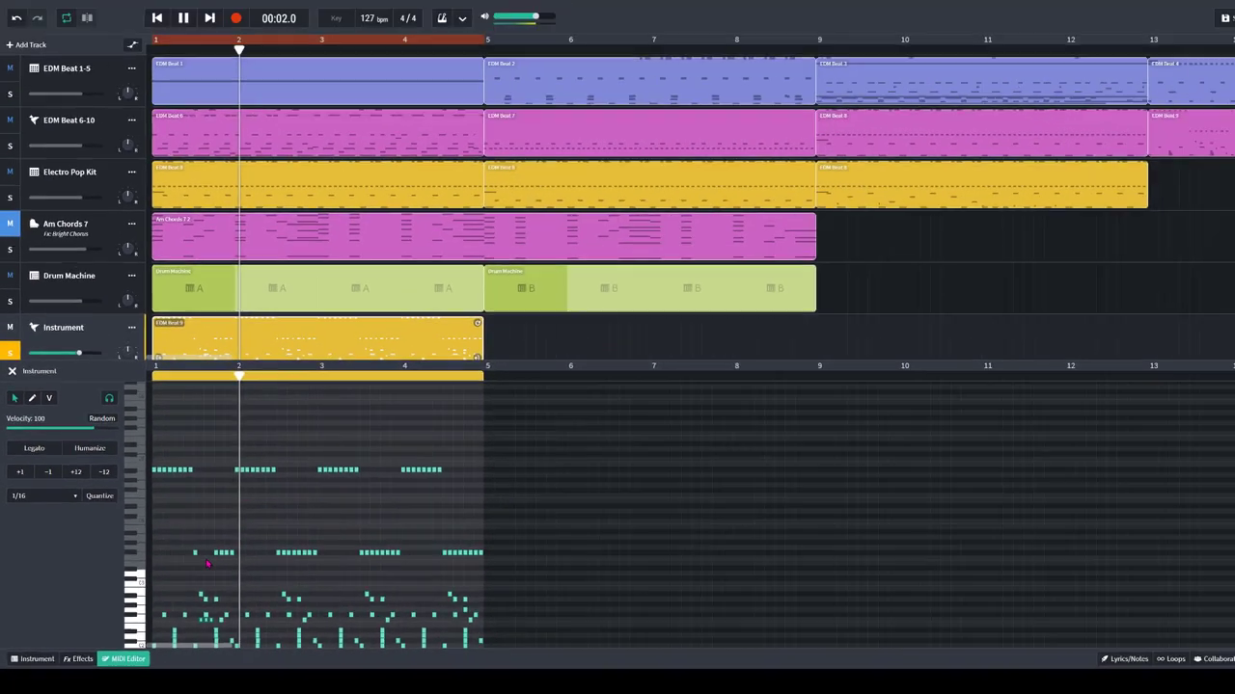
pyautogui.press('space')
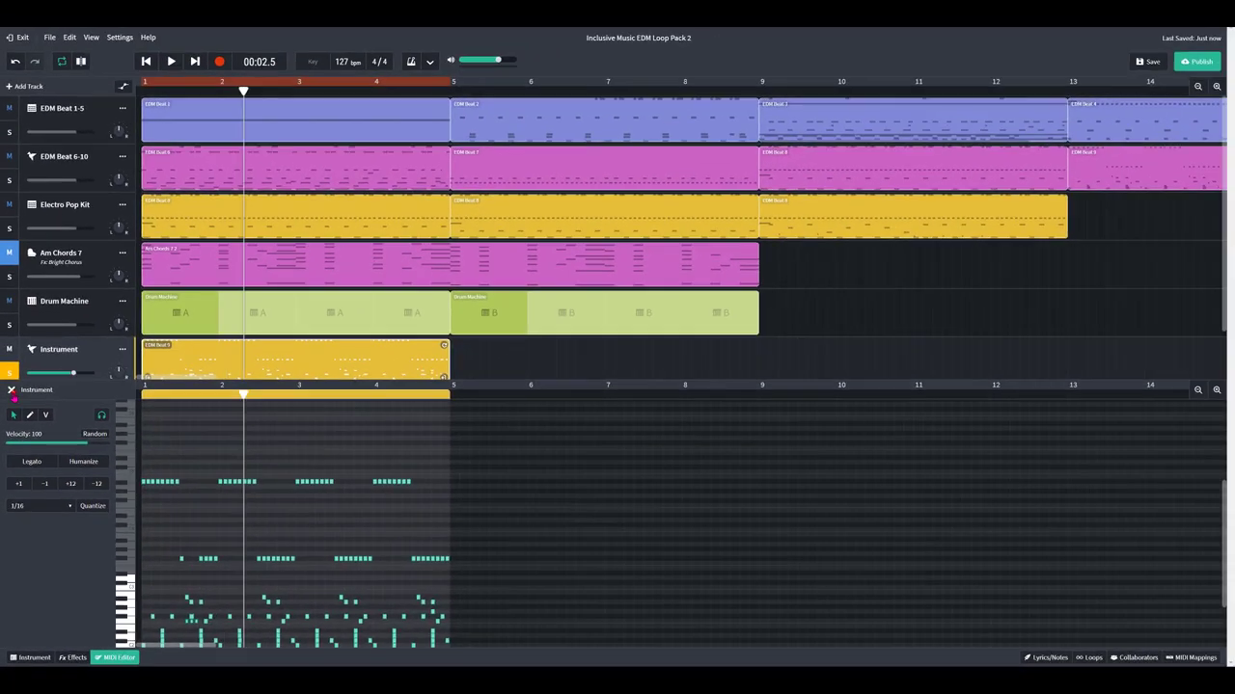
# Return to the instrument settings and audition the edited beat with the Party Pop creator kit and with RnB V.2
pyautogui.click(34, 659)
pyautogui.click(106, 528)
pyautogui.click(106, 528)
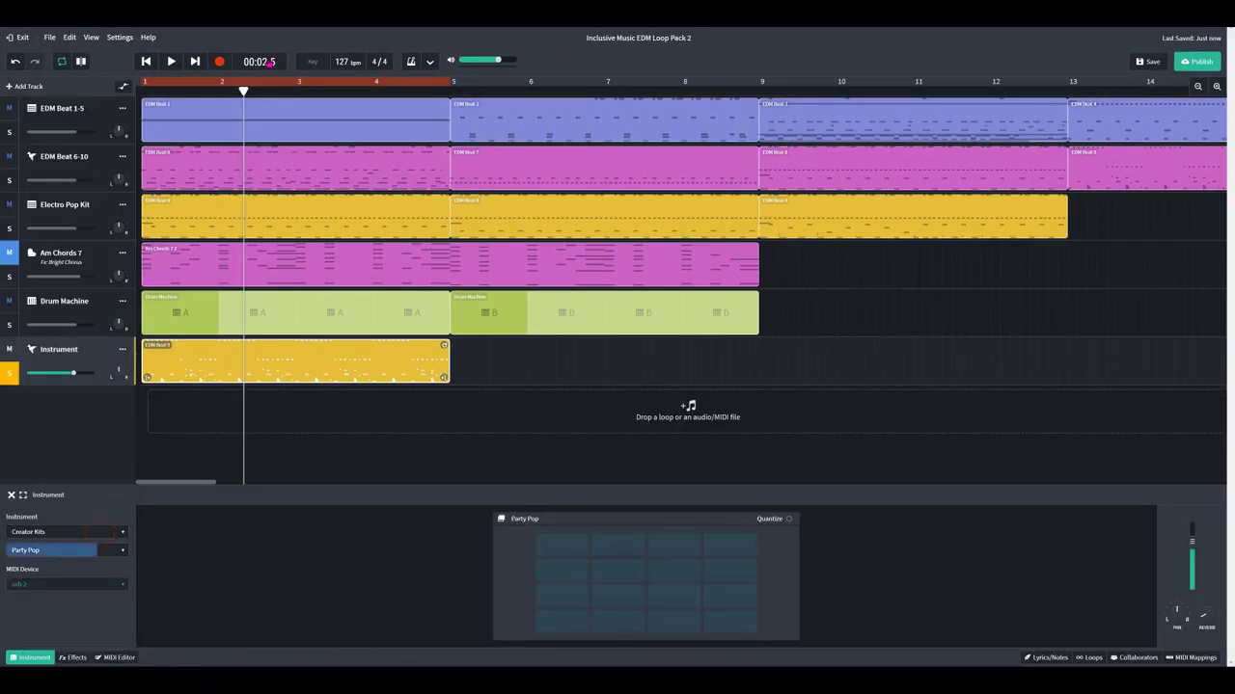
pyautogui.click(172, 62)
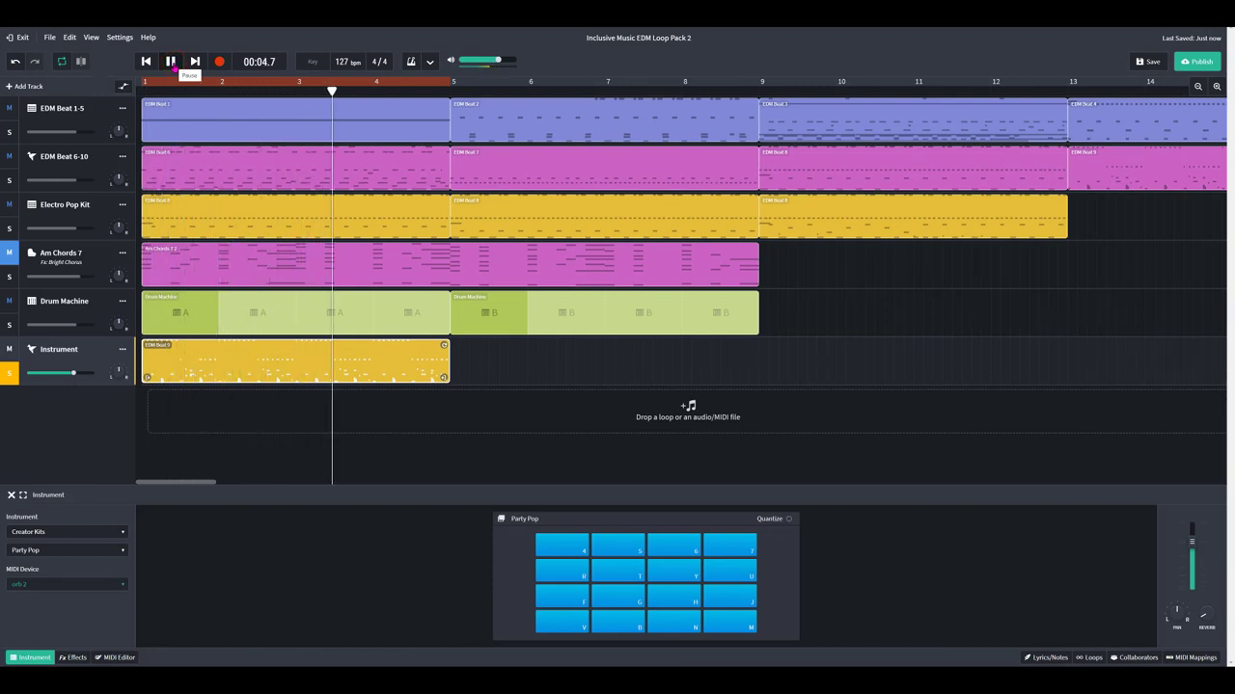
pyautogui.click(67, 550)
pyautogui.click(99, 579)
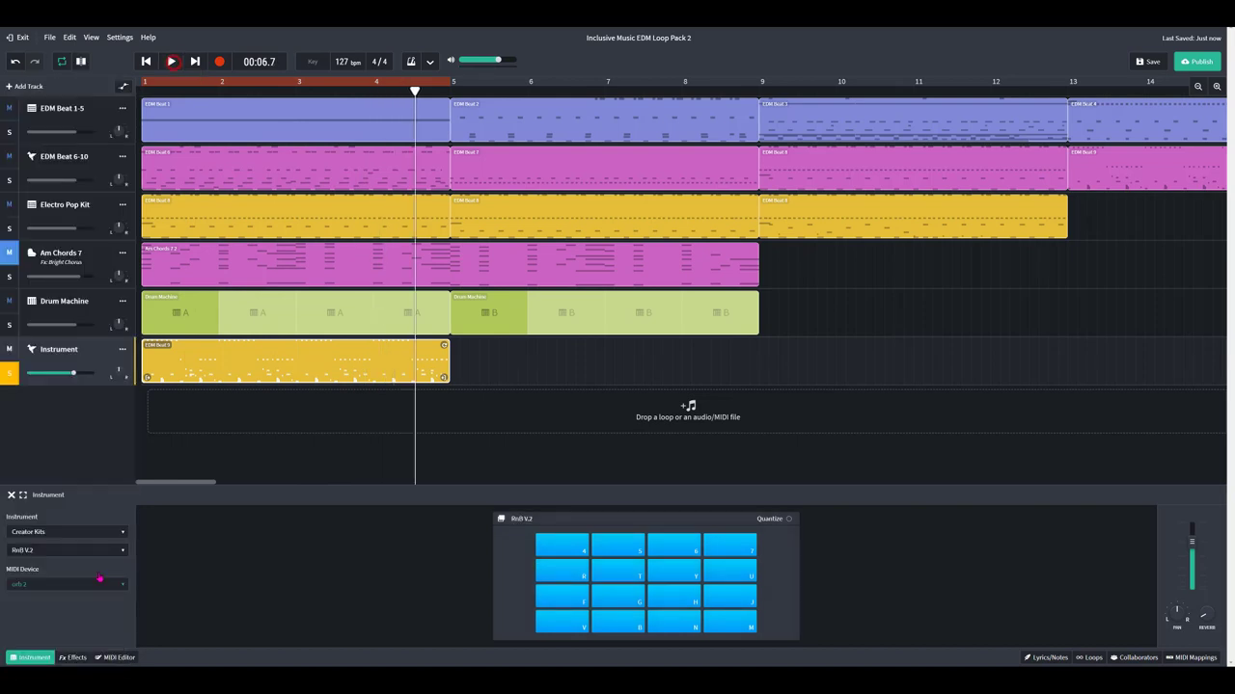
pyautogui.click(171, 62)
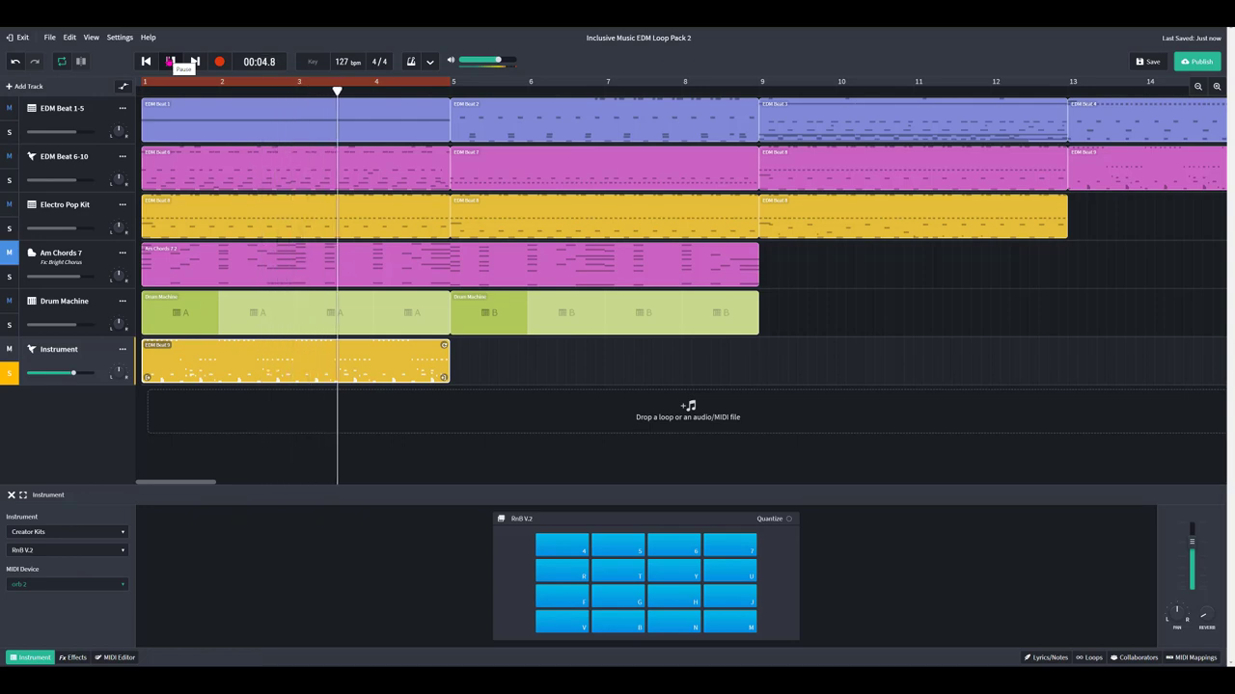
# Change the Instrument track's creator kit to Synth Pop and play the edited beat with it
pyautogui.click(67, 550)
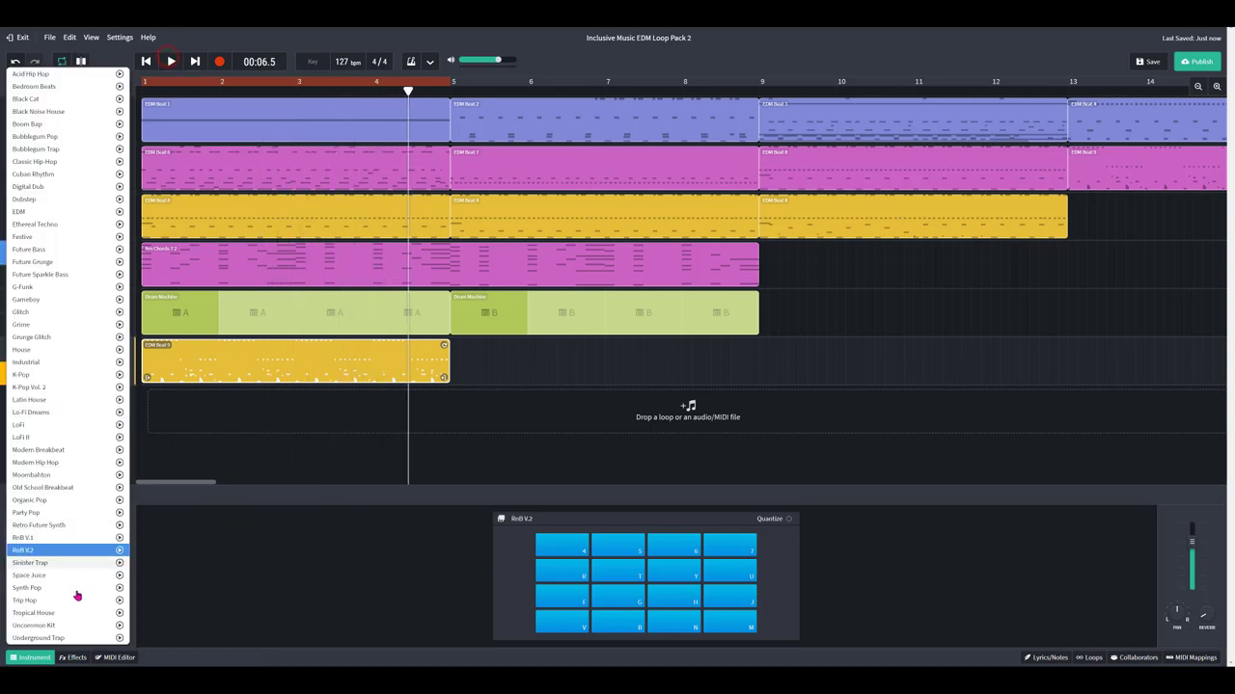
pyautogui.click(77, 590)
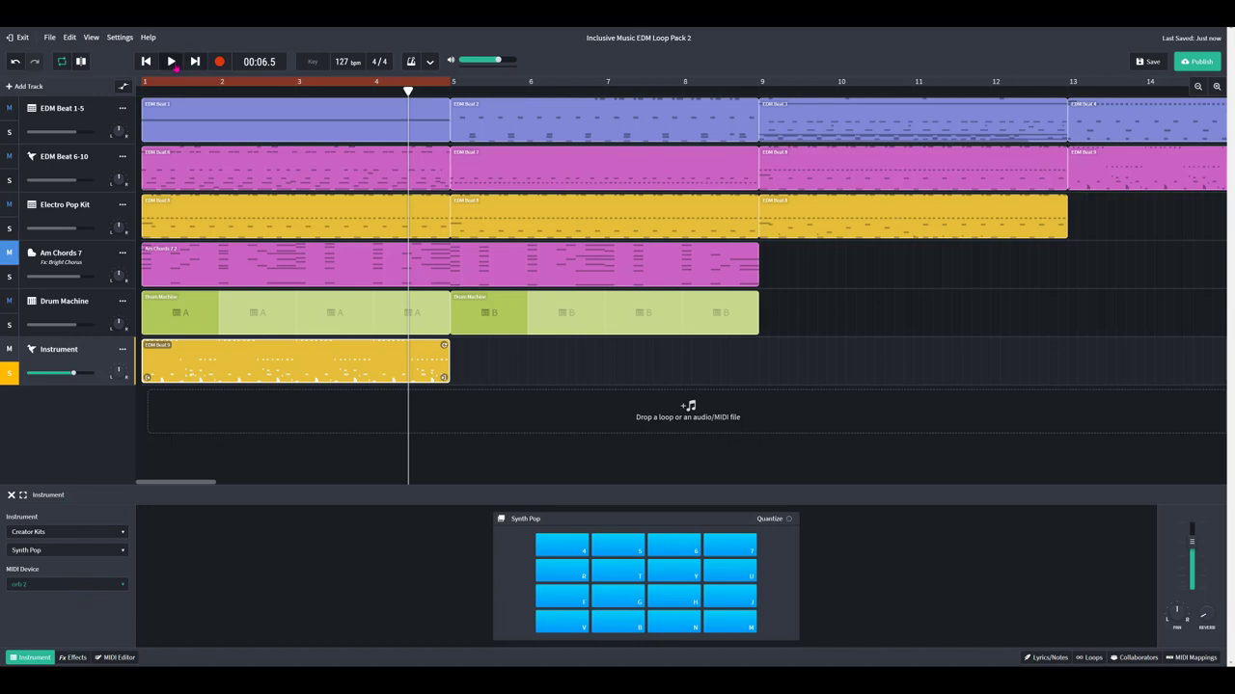
pyautogui.click(171, 62)
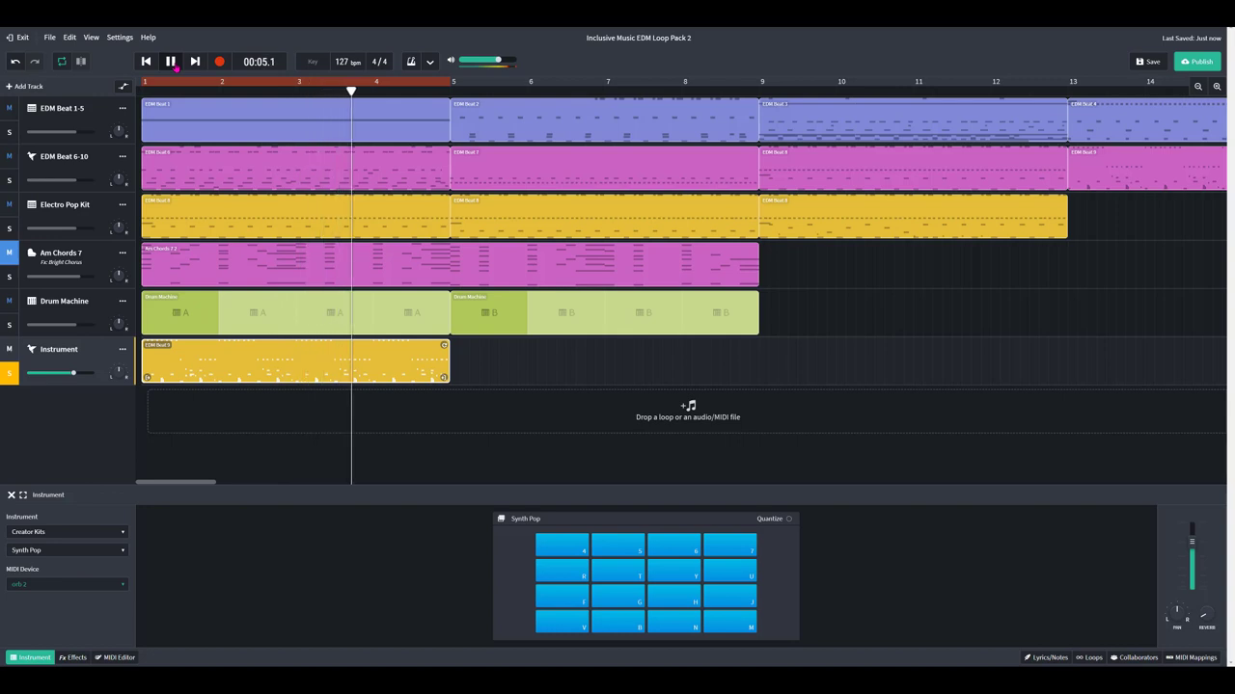
pyautogui.click(171, 63)
# Change the Instrument track's creator kit to Tropical House and play the edited beat with it
pyautogui.click(88, 549)
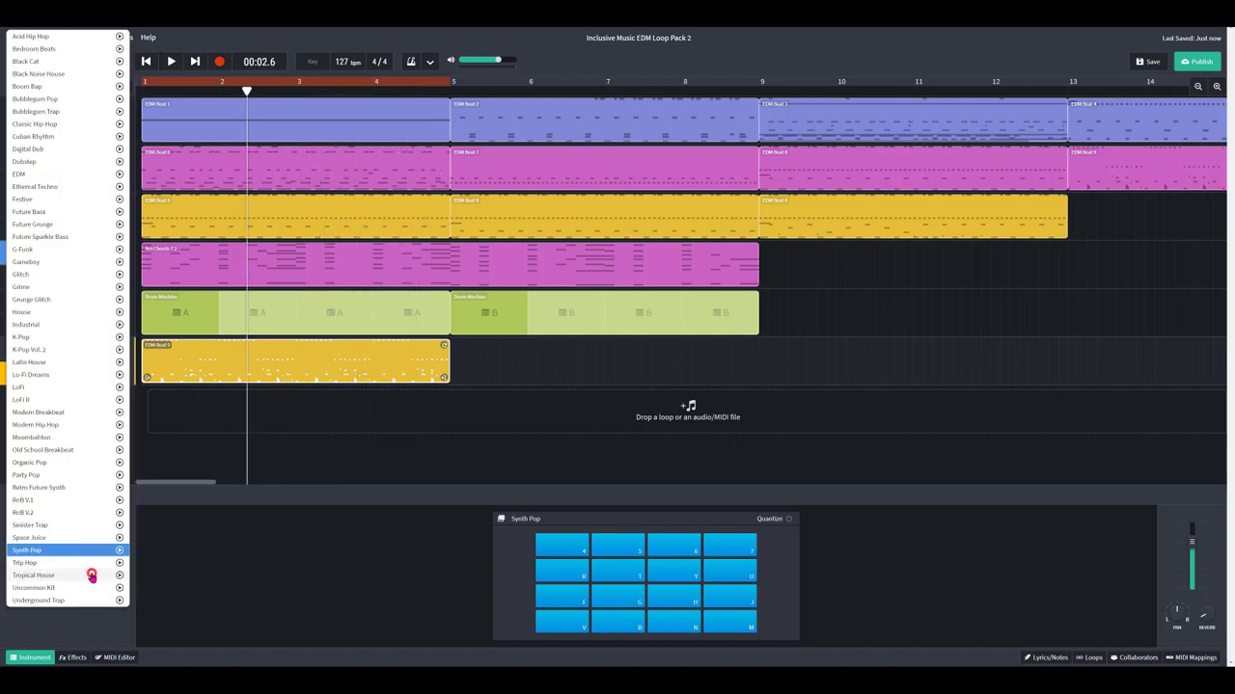
pyautogui.click(92, 575)
pyautogui.click(171, 62)
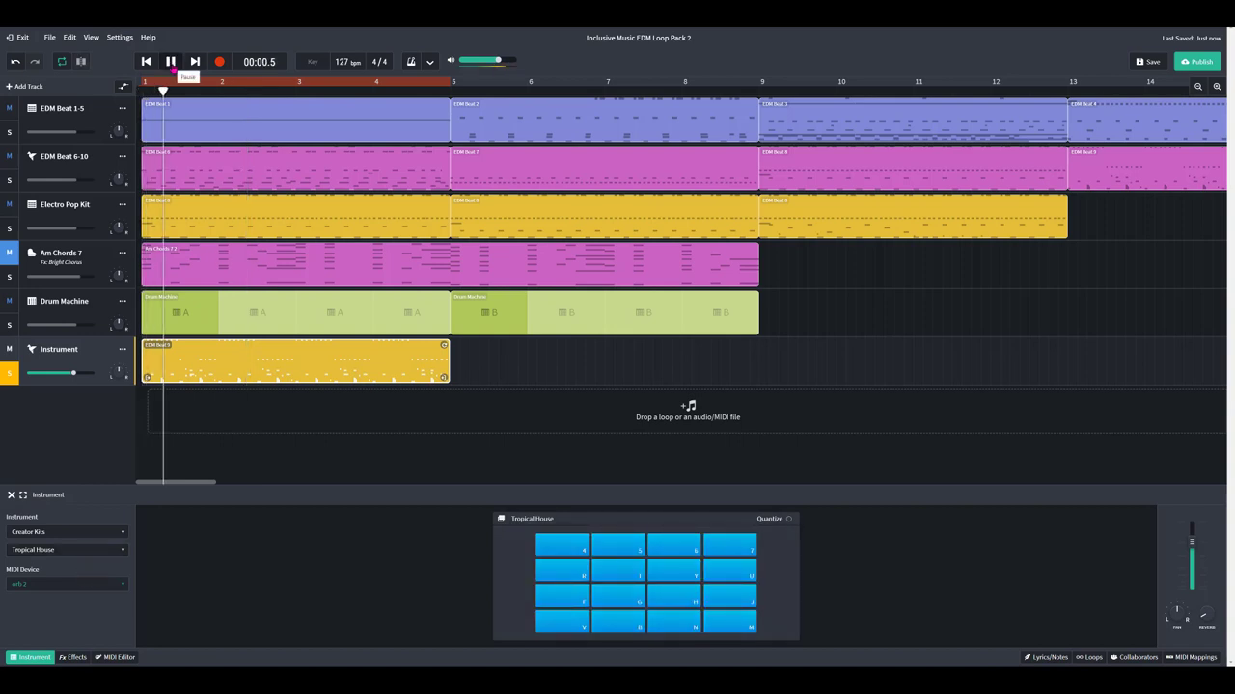